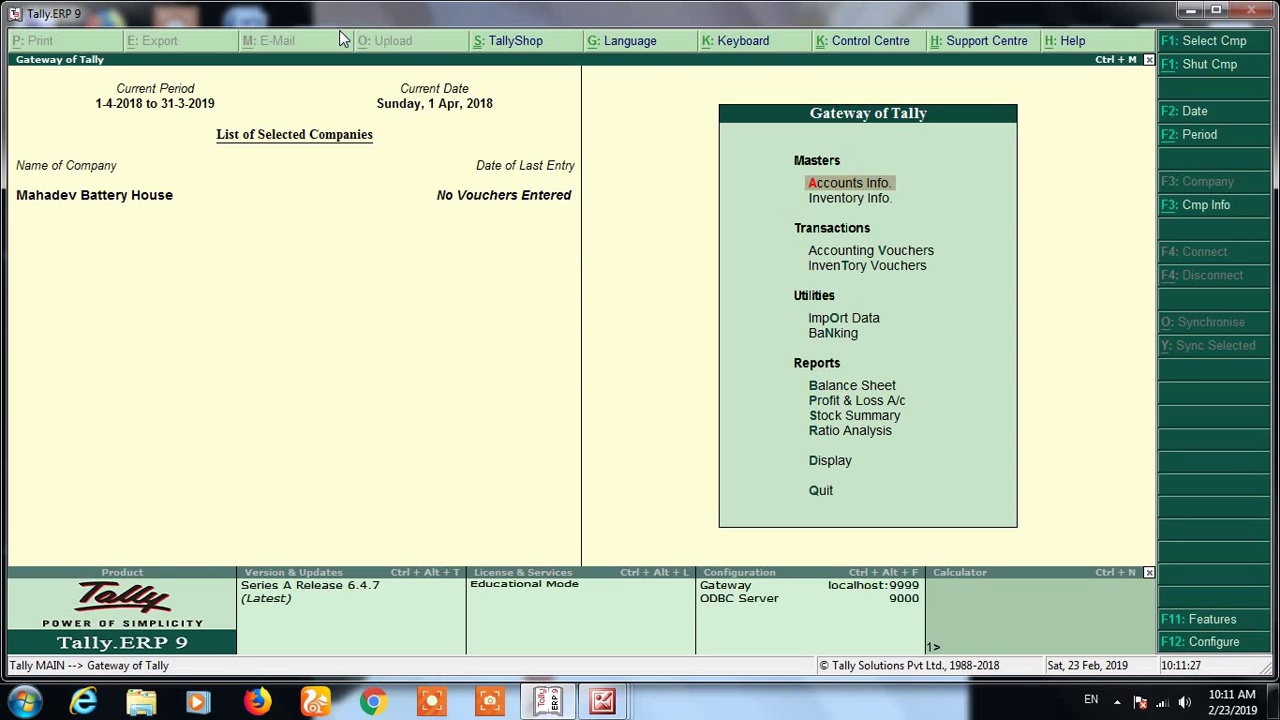
Start creating a new voucher type named URD Purchase, leaving the alias blank
key("Return")
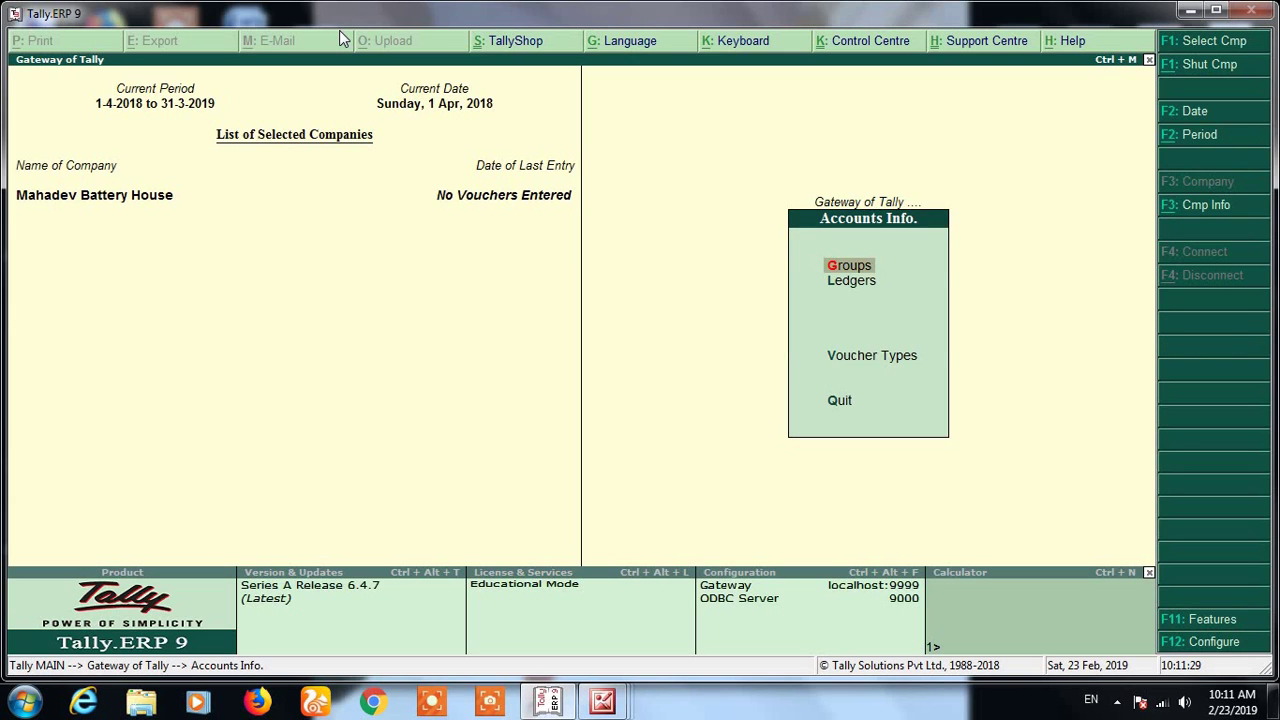
key("Down")
key("Down")
key("Return")
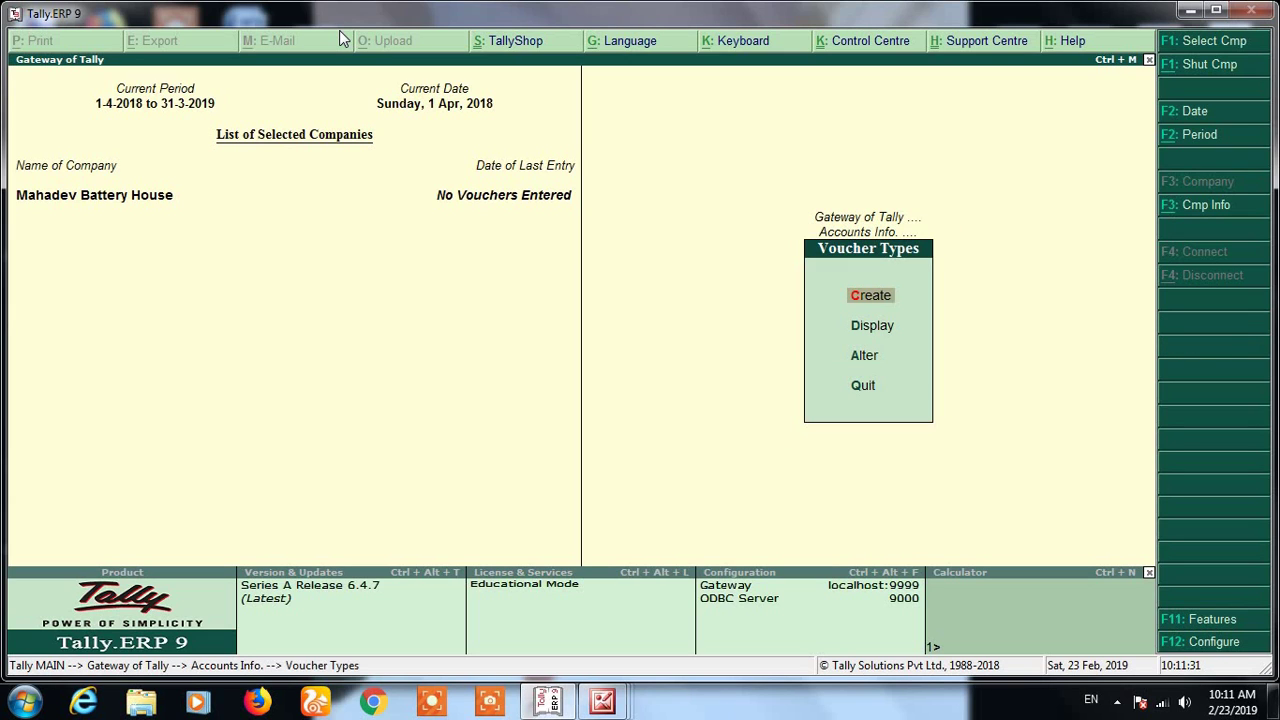
key("Return")
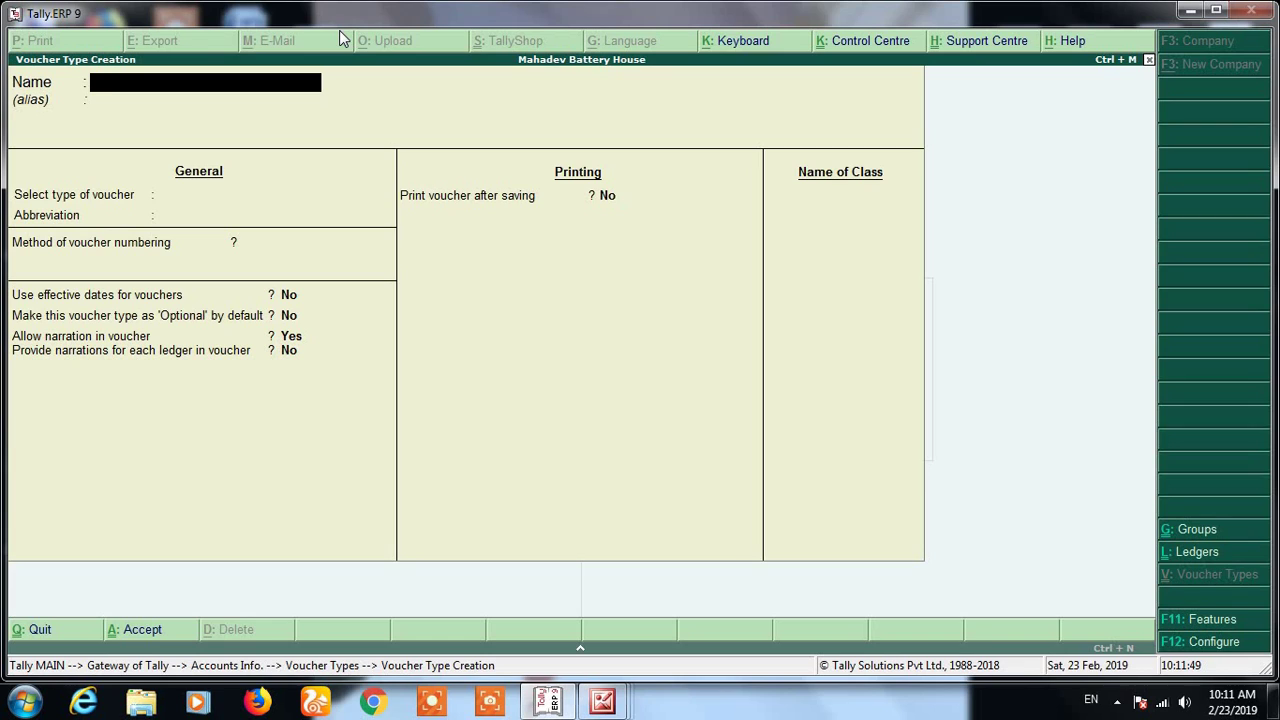
type("URD Purchase")
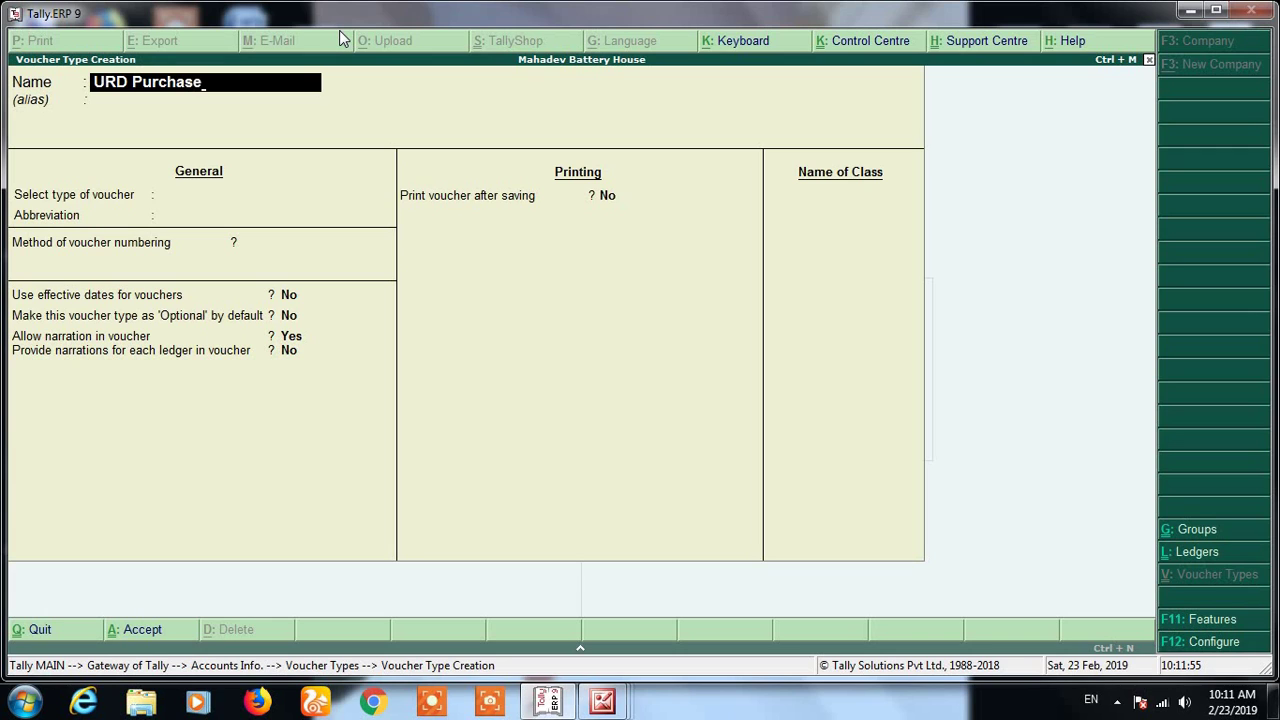
key("Return")
key("Return")
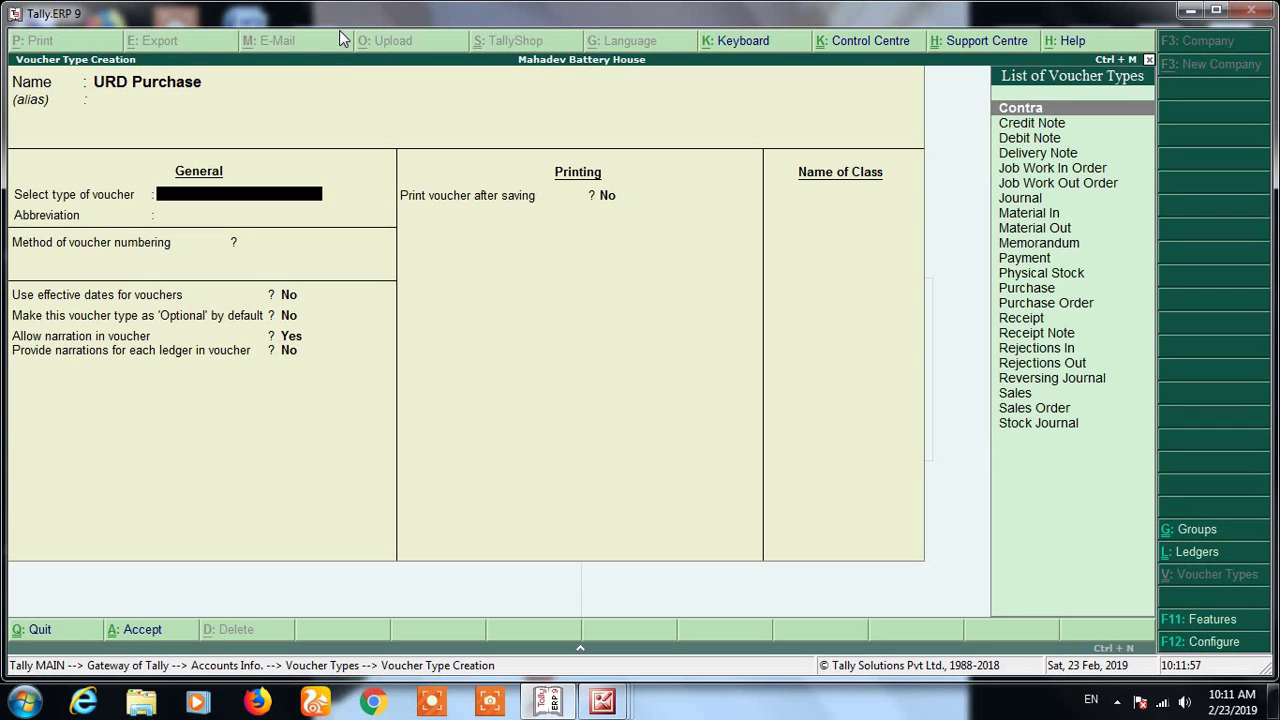
Base the new voucher type on Purchase with abbreviation Purc and use the Automatic numbering method
type("Pu")
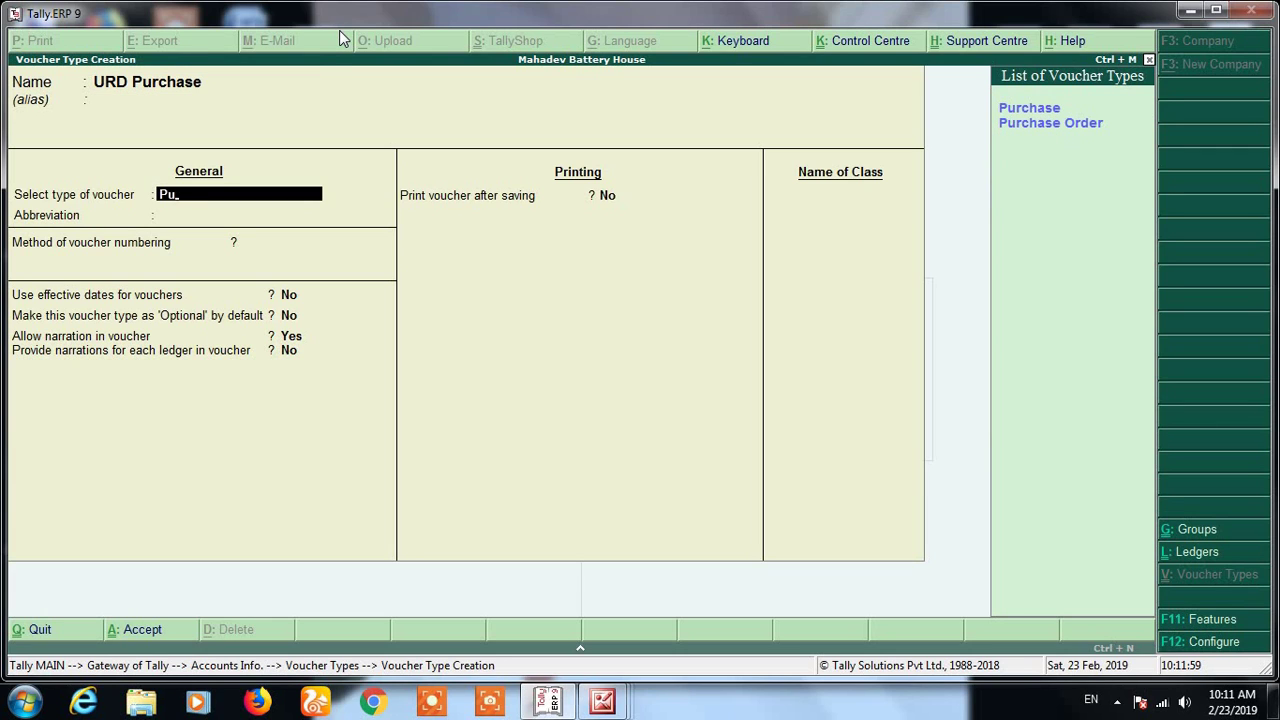
key("Return")
key("Return")
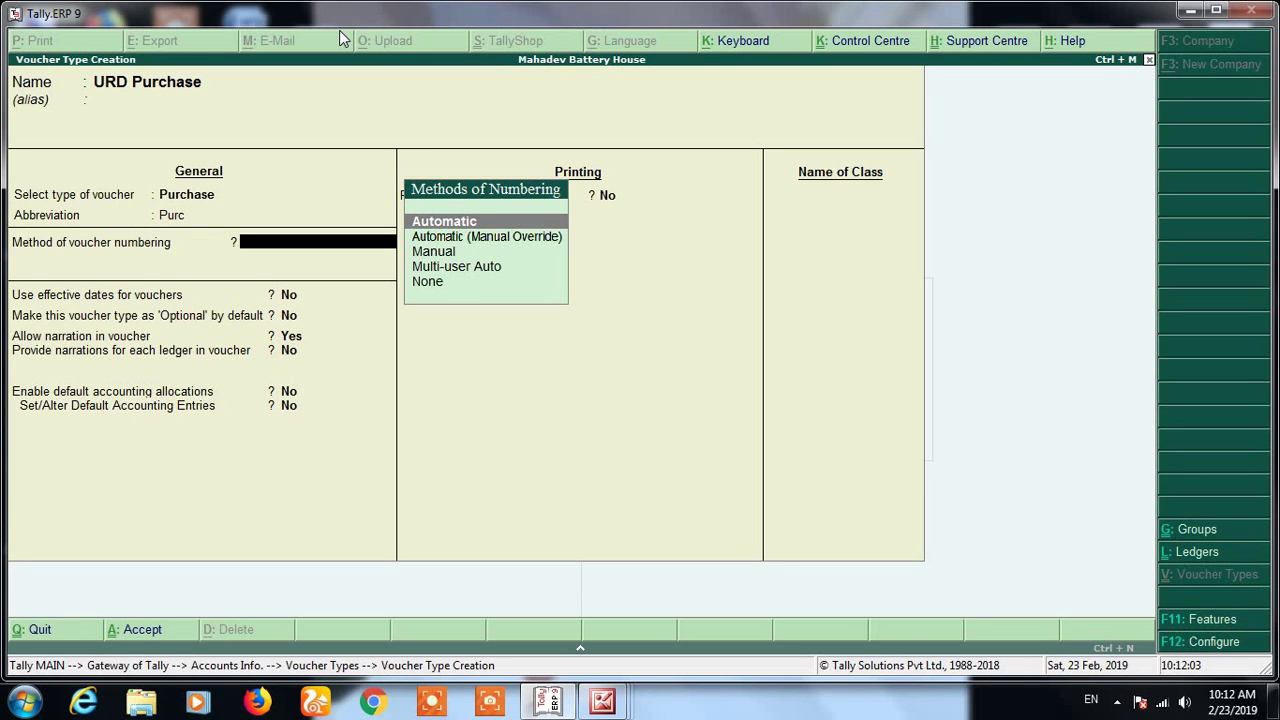
key("Return")
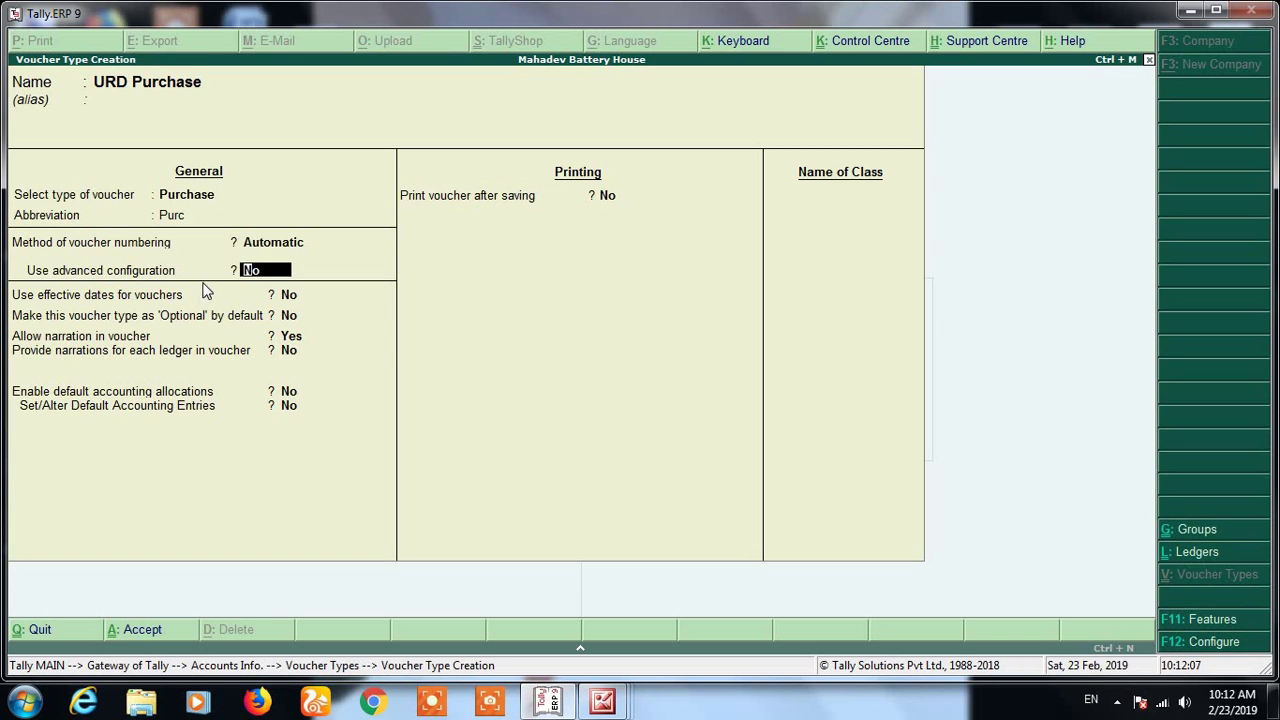
Enable advanced numbering configuration with starting number 1, no zero prefill, and yearly restart from 1-Apr-2018
type("y")
key("Return")
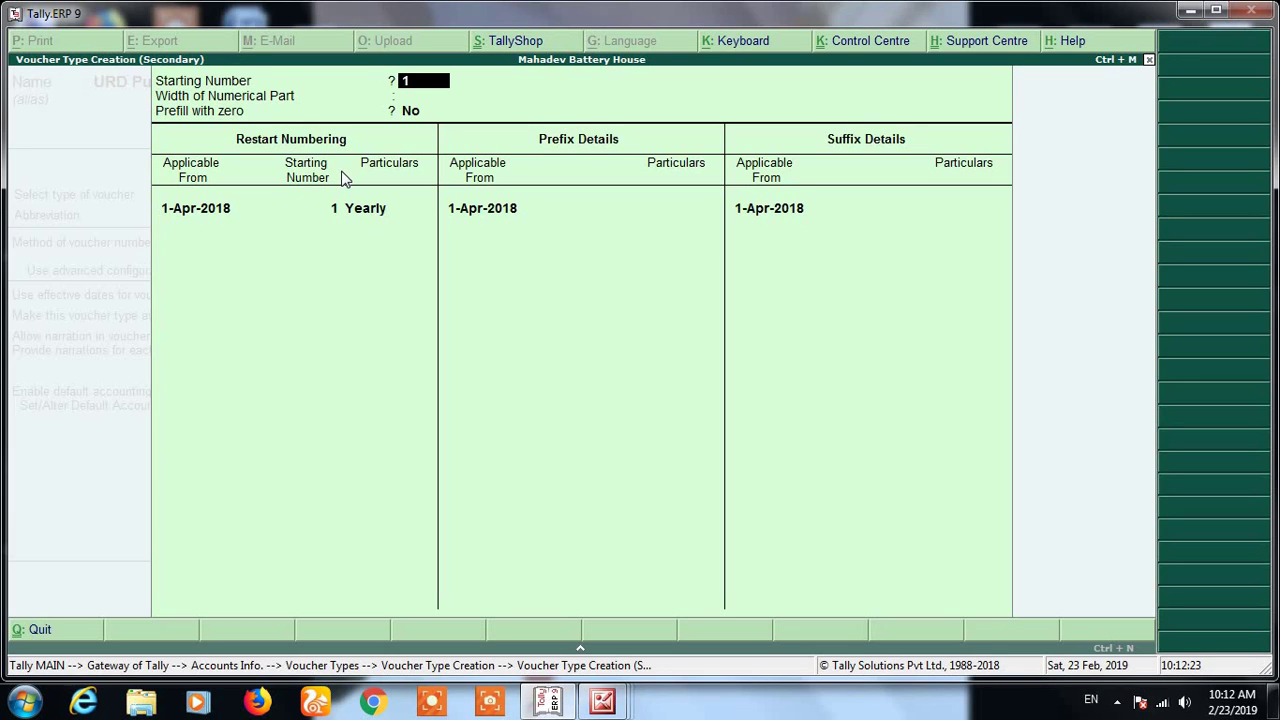
key("Return")
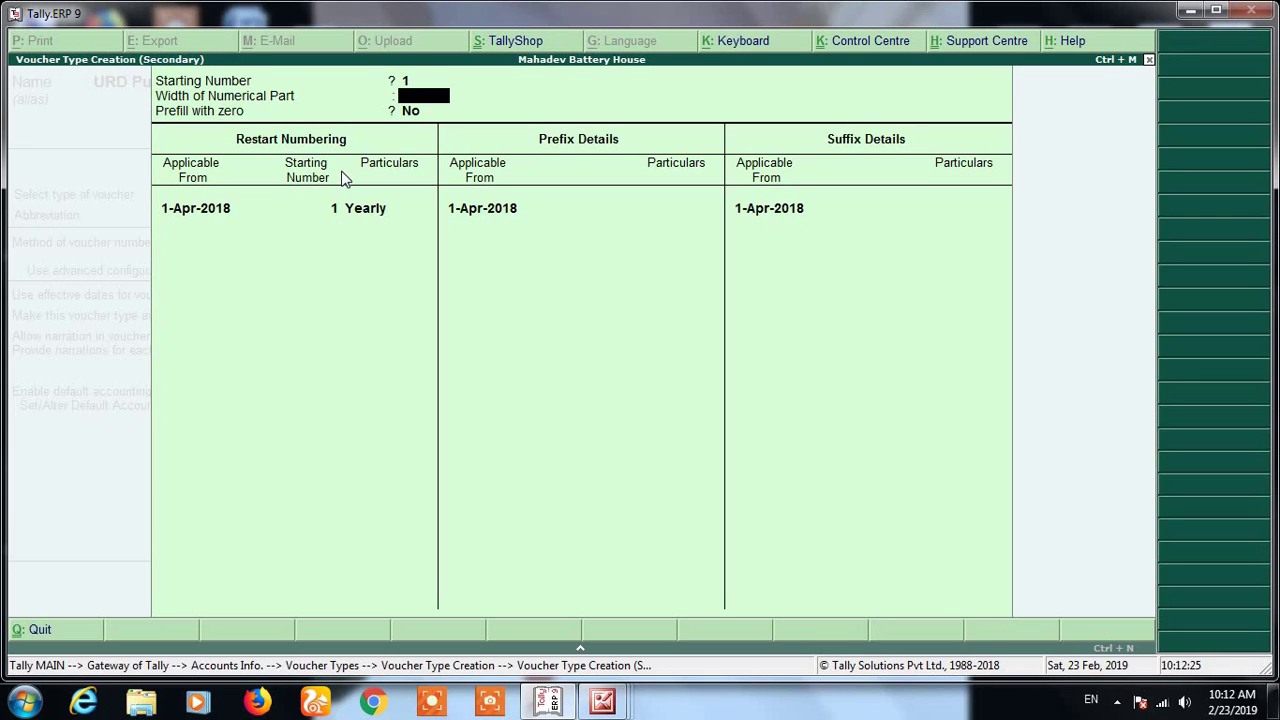
key("Return")
key("Return")
key("Return")
key("Return")
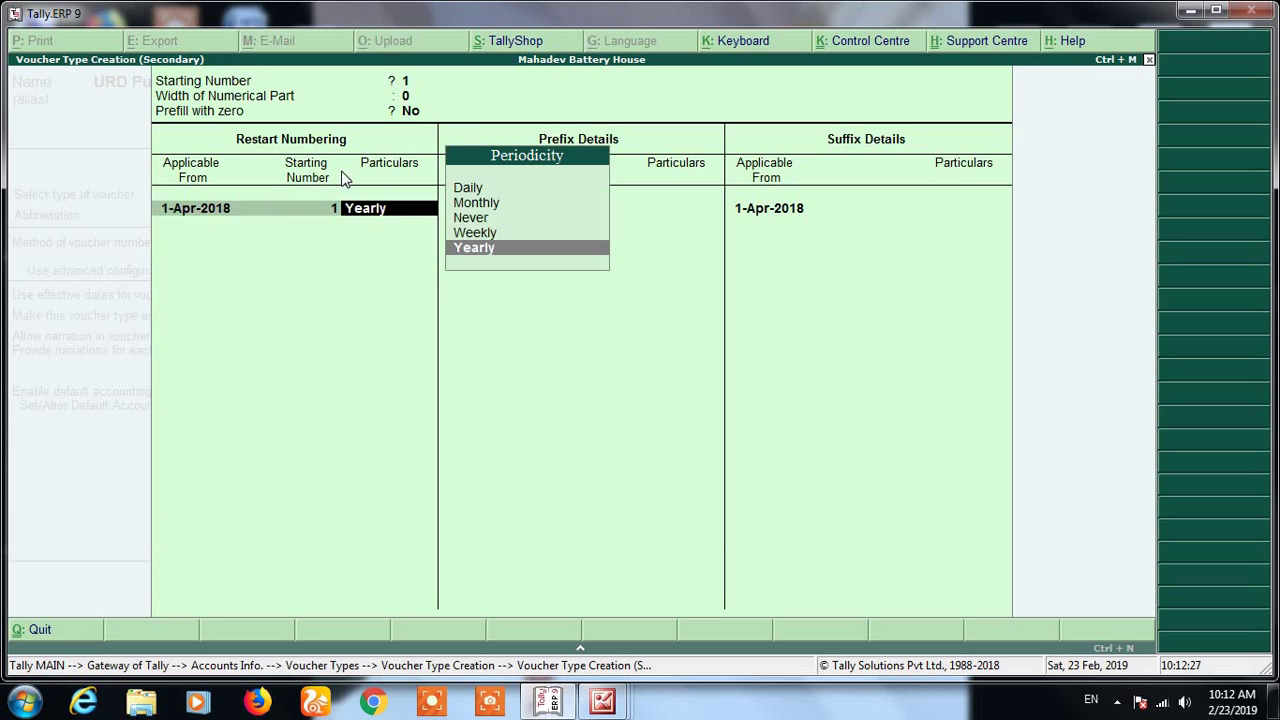
key("Return")
key("Return")
key("Return")
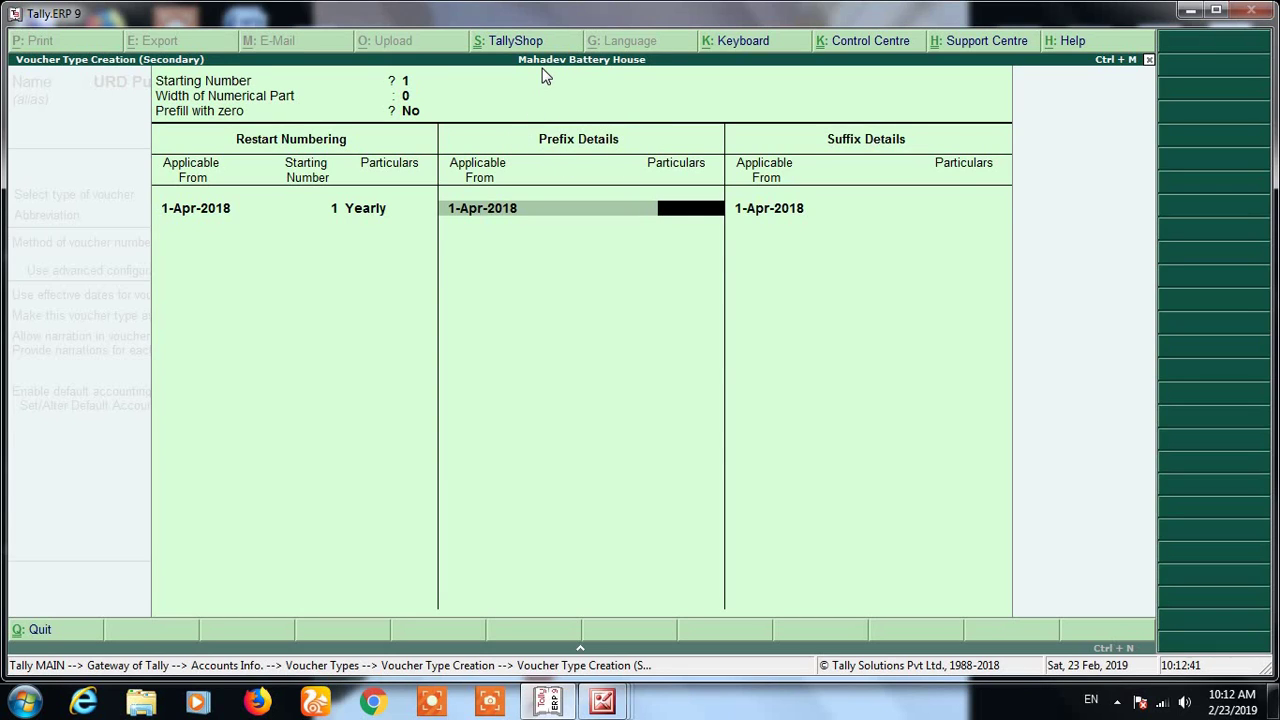
Add the prefix URD/ applicable from 1-Apr-2018, save the voucher type, and return to the Gateway of Tally
type("URD/")
key("Return")
key("Return")
key("Return")
key("Return")
key("Return")
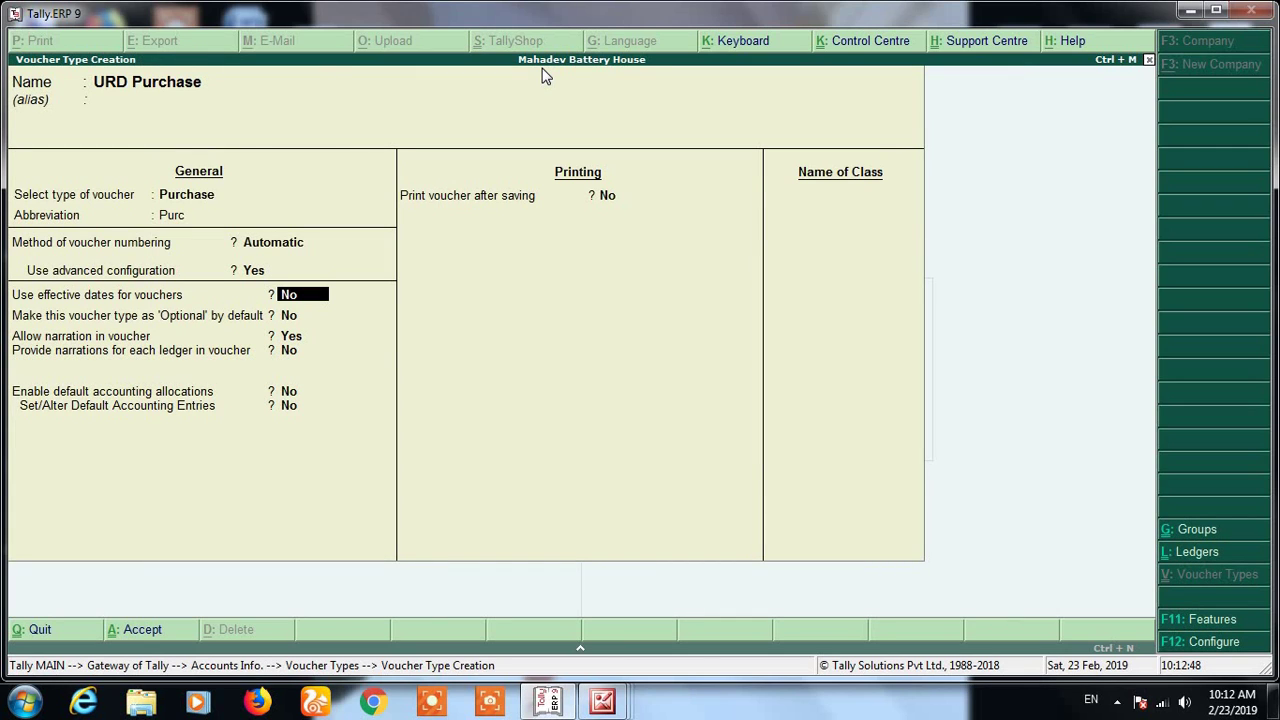
key("ctrl+a")
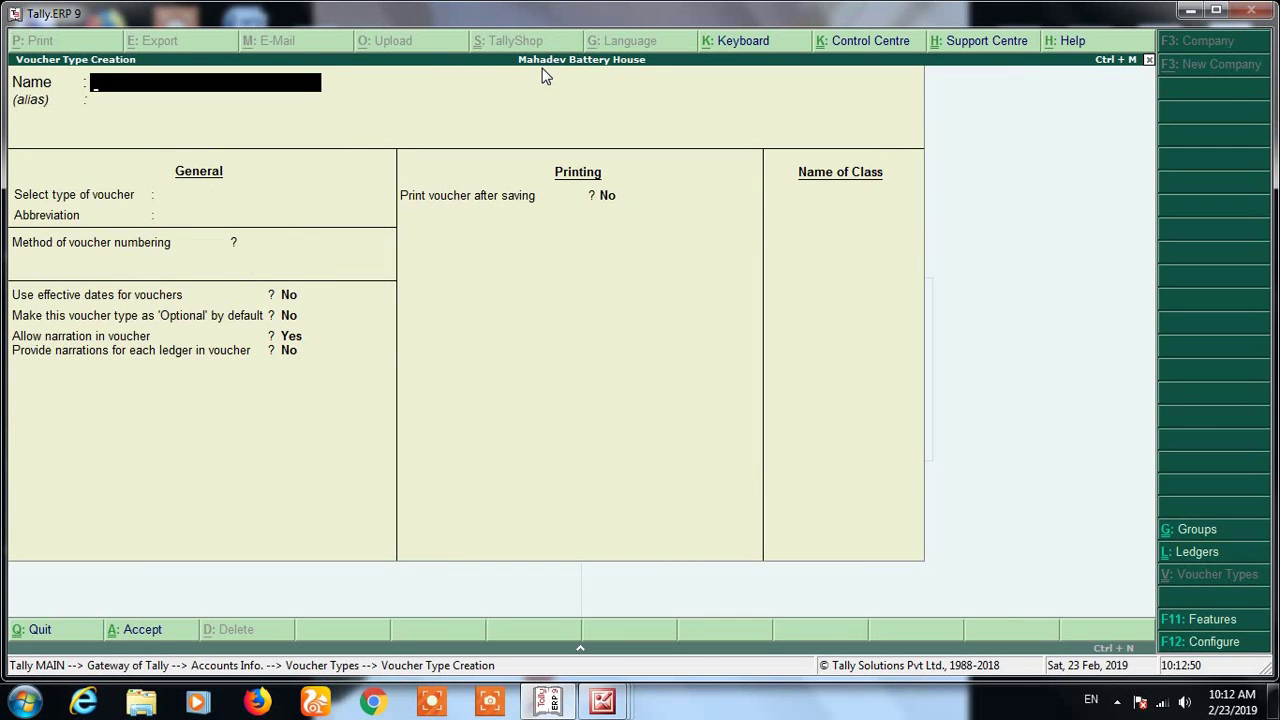
key("Escape")
key("y")
key("Escape")
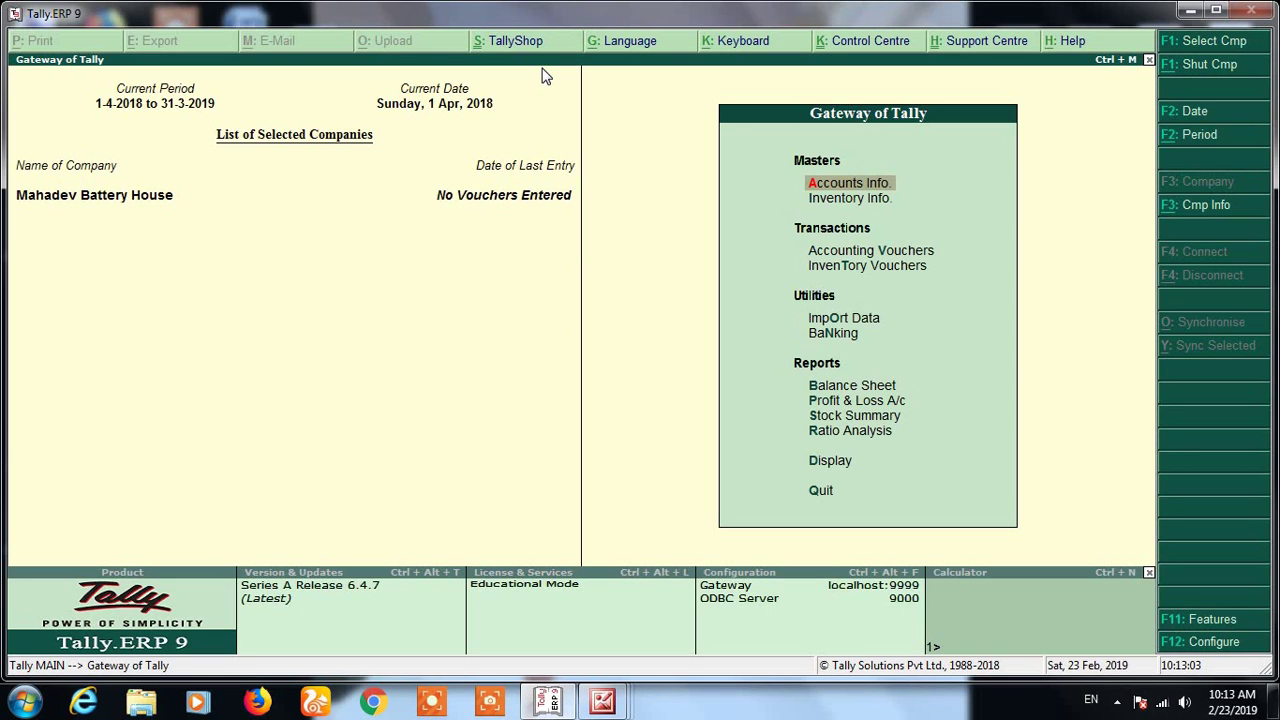
Open the URD Purchase voucher type for alteration
key("Return")
key("Down")
key("Down")
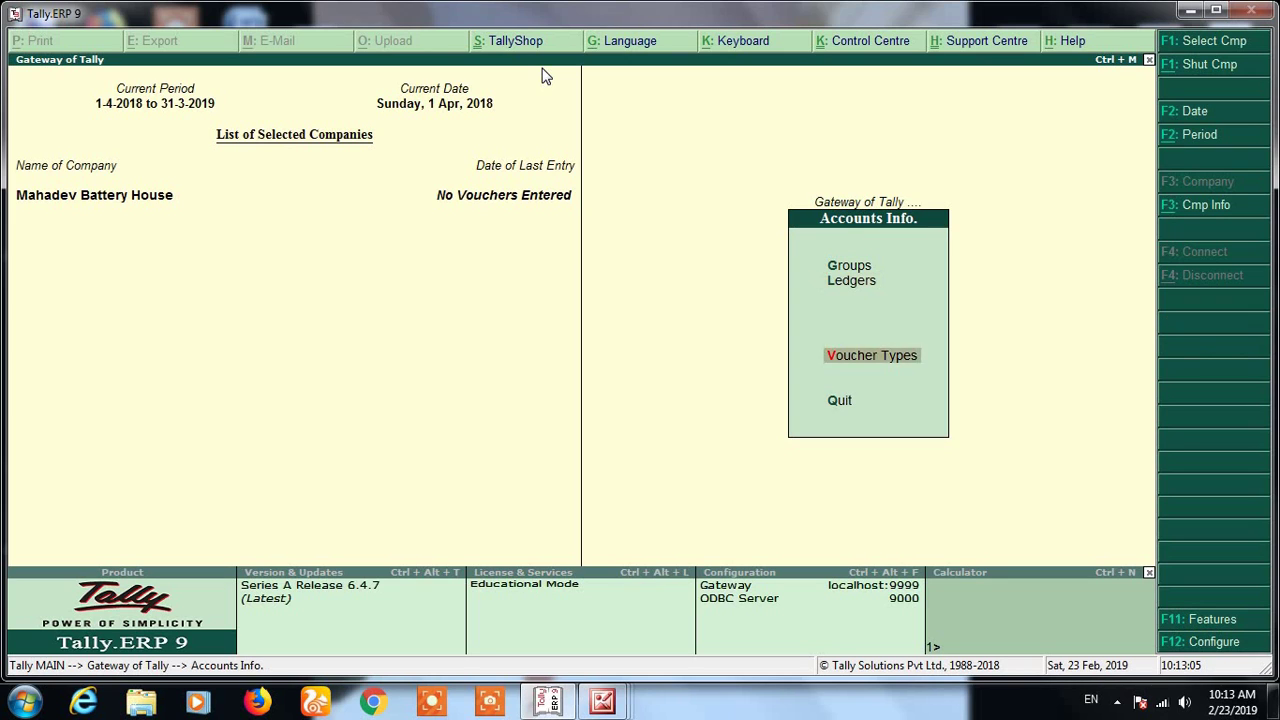
key("Down")
key("Up")
key("Return")
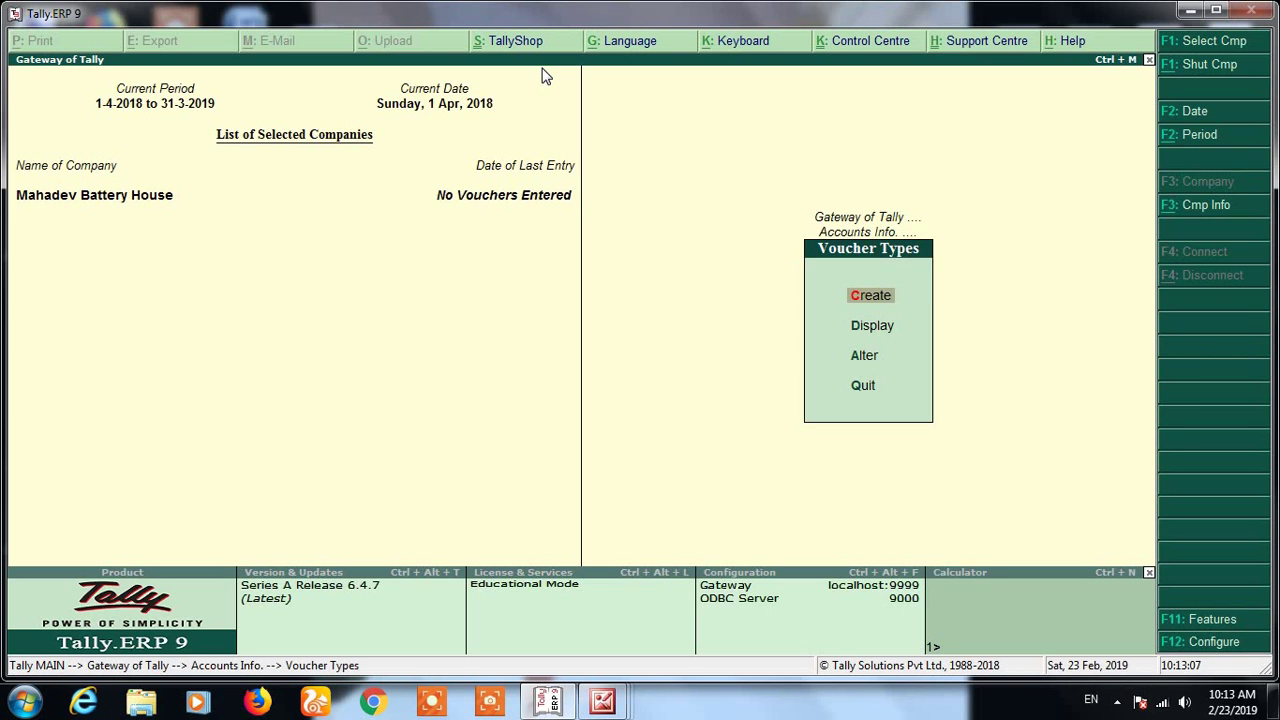
key("Down")
key("Down")
key("Return")
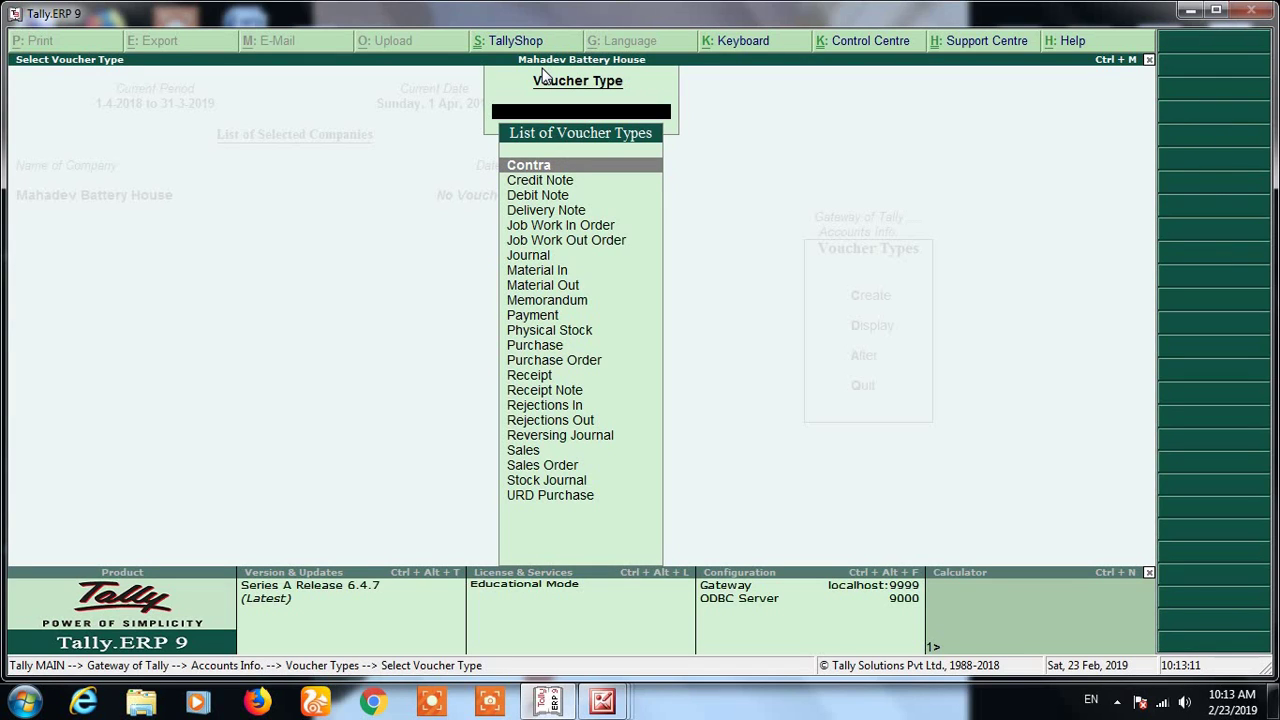
type("Urd")
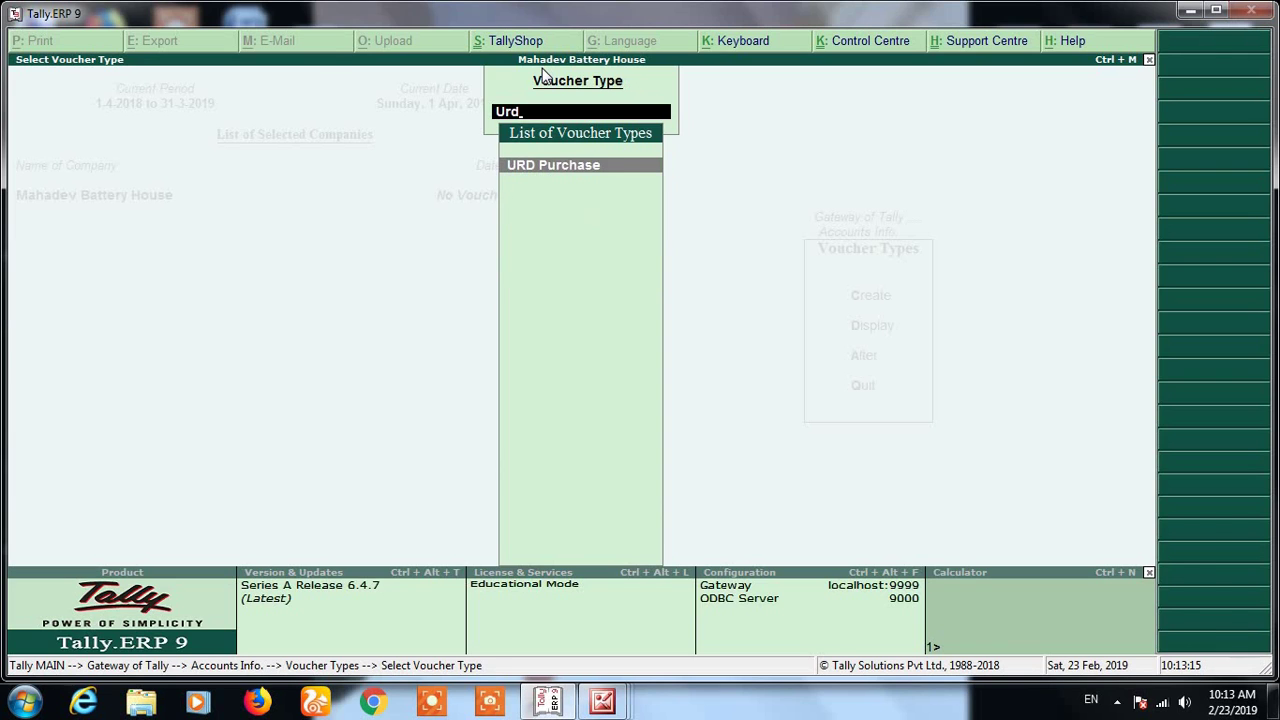
key("Return")
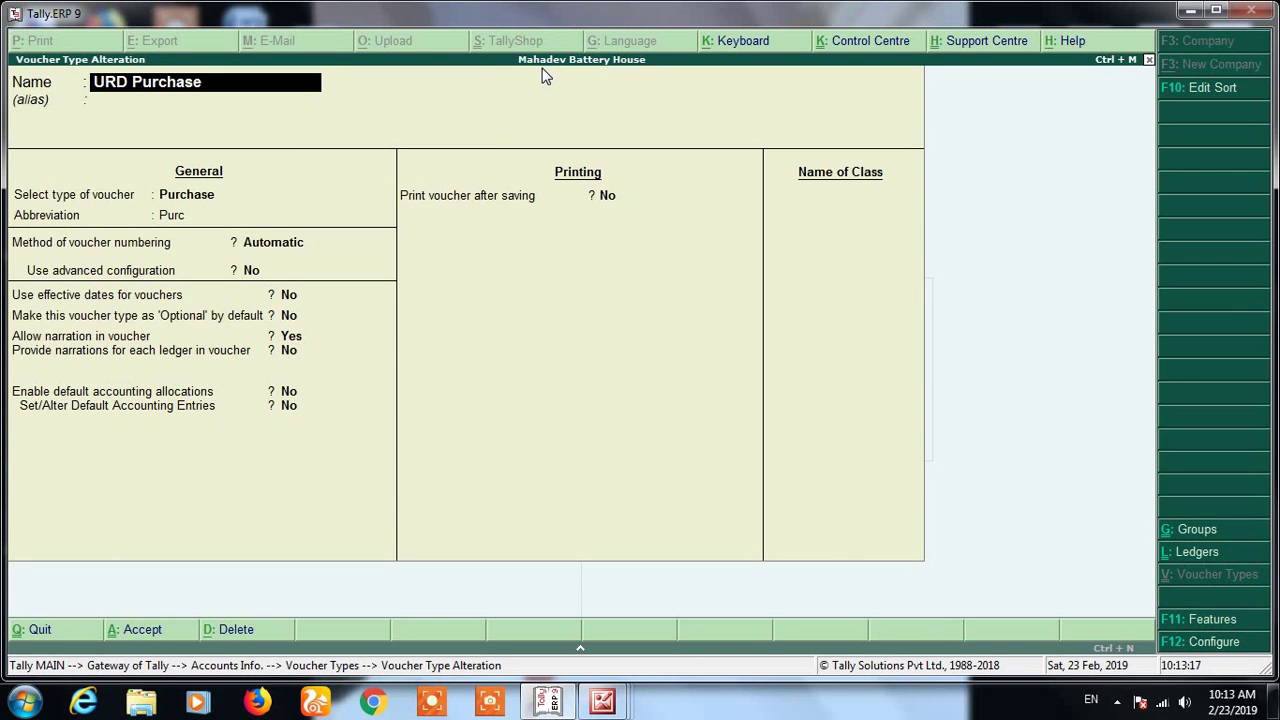
Check the advanced numbering configuration of URD Purchase, then return to the Gateway of Tally
key("Return")
key("Return")
key("Return")
key("Return")
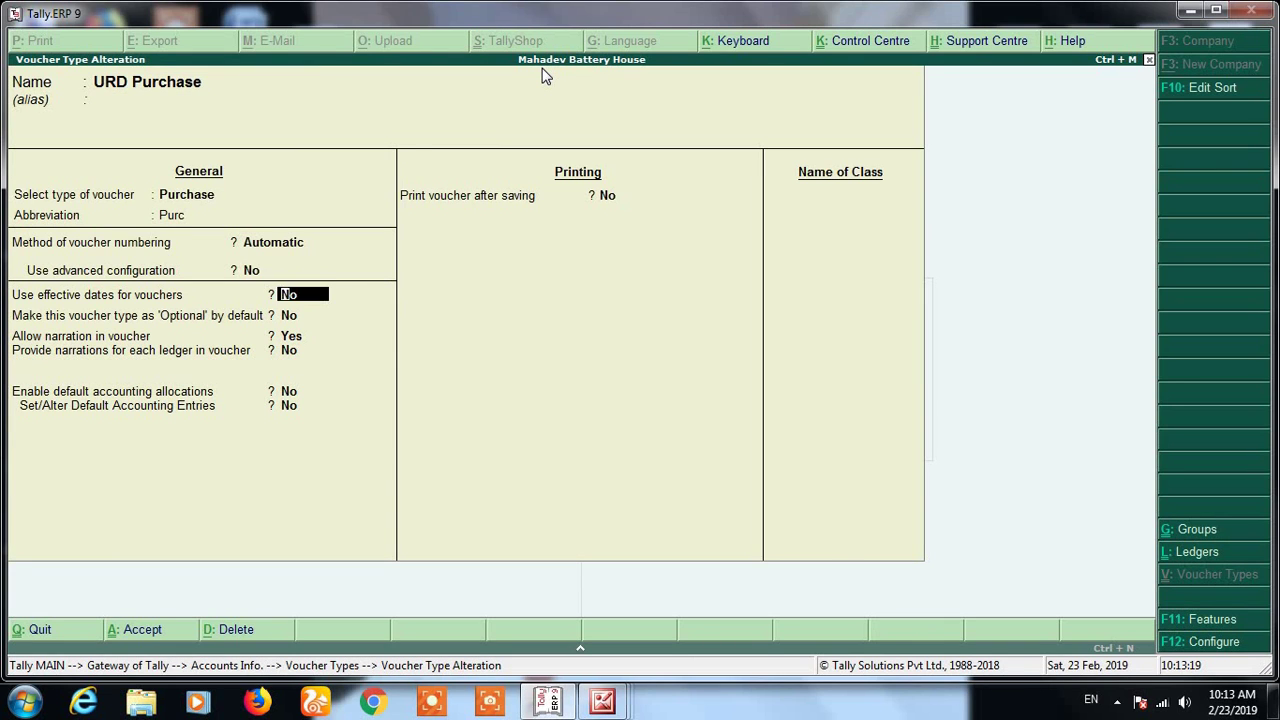
key("Up")
key("Up")
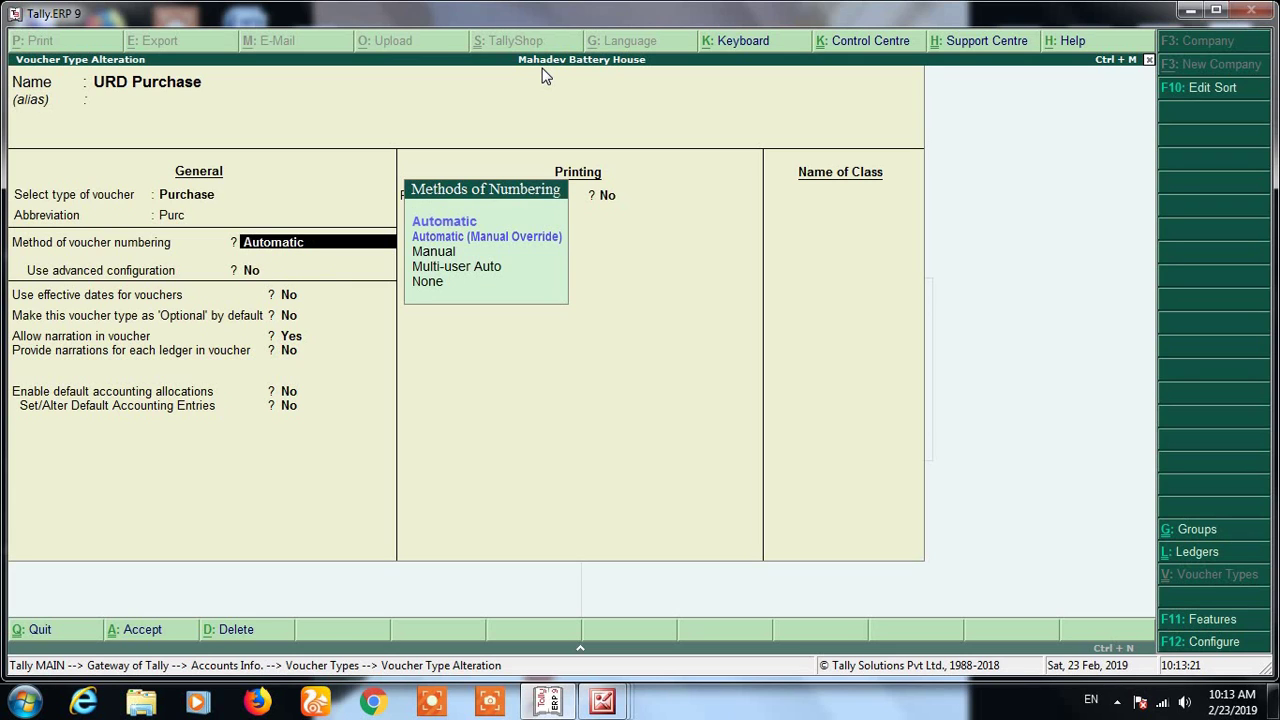
key("Return")
type("y")
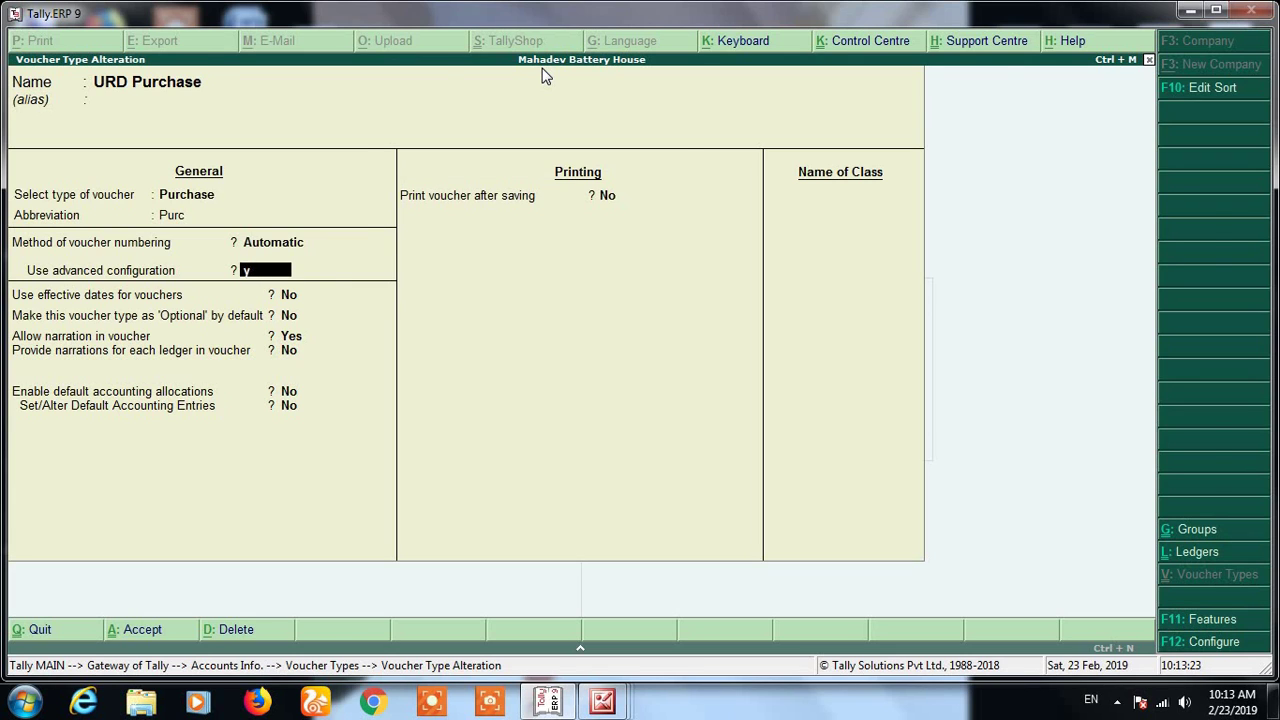
key("Return")
key("Escape")
key("Escape")
key("Return")
key("Escape")
key("Escape")
key("Escape")
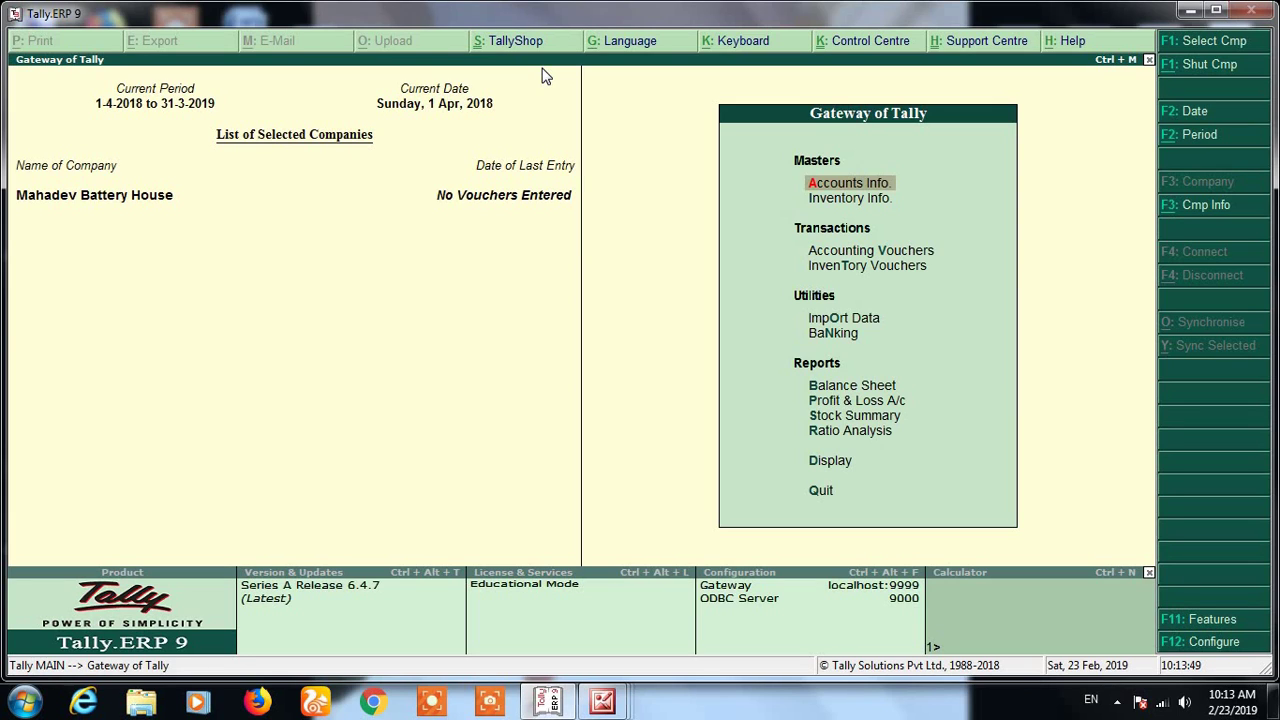
Start a new accounting voucher of type URD Purchase
key("Down")
key("Down")
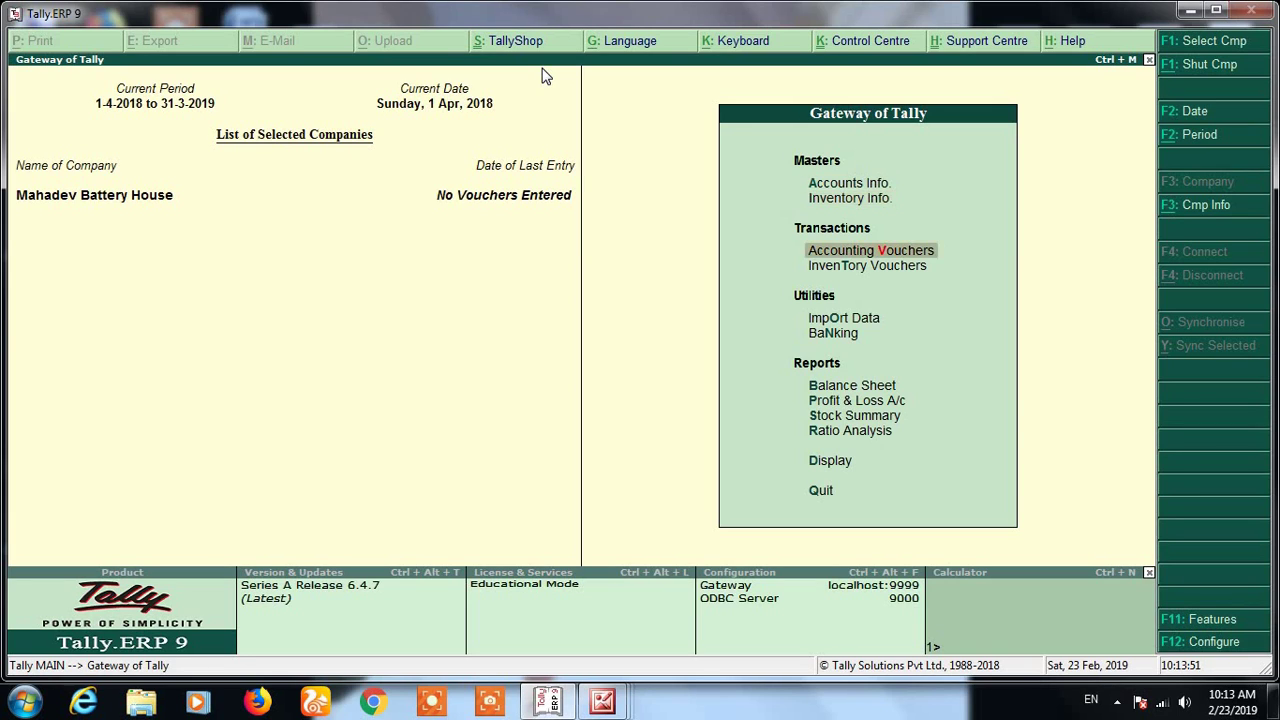
key("Return")
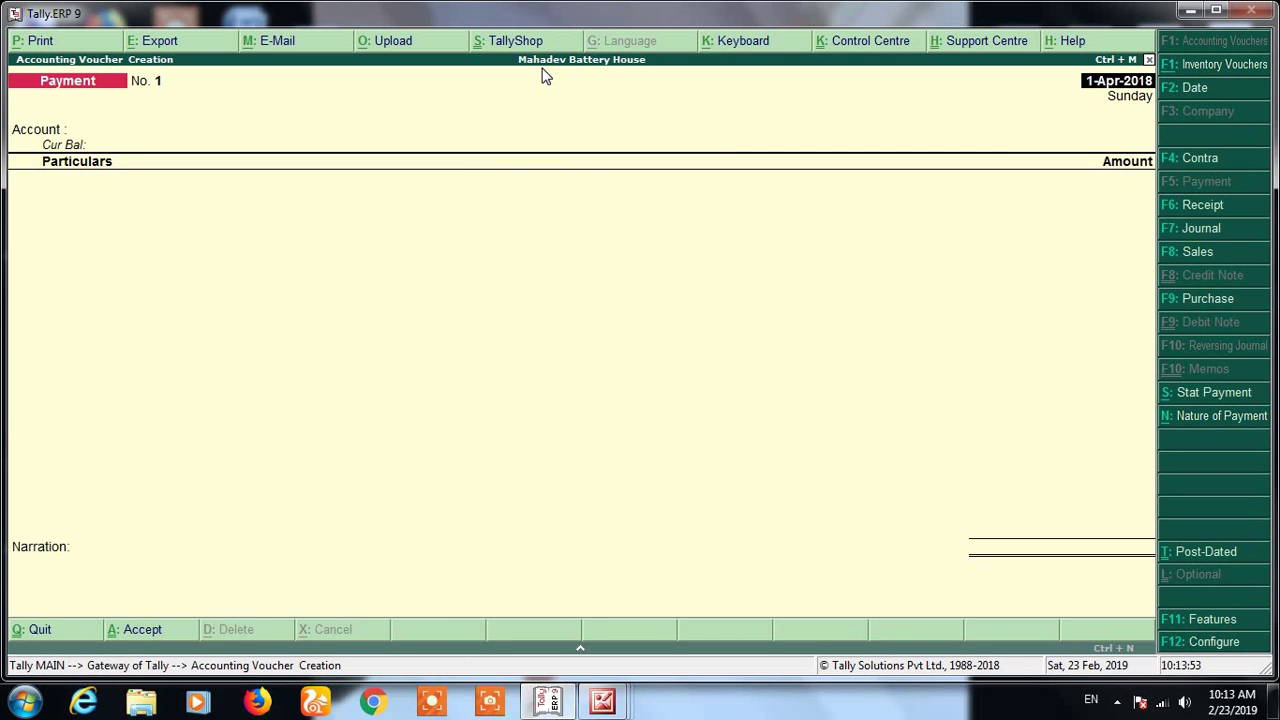
left_click(1181, 300)
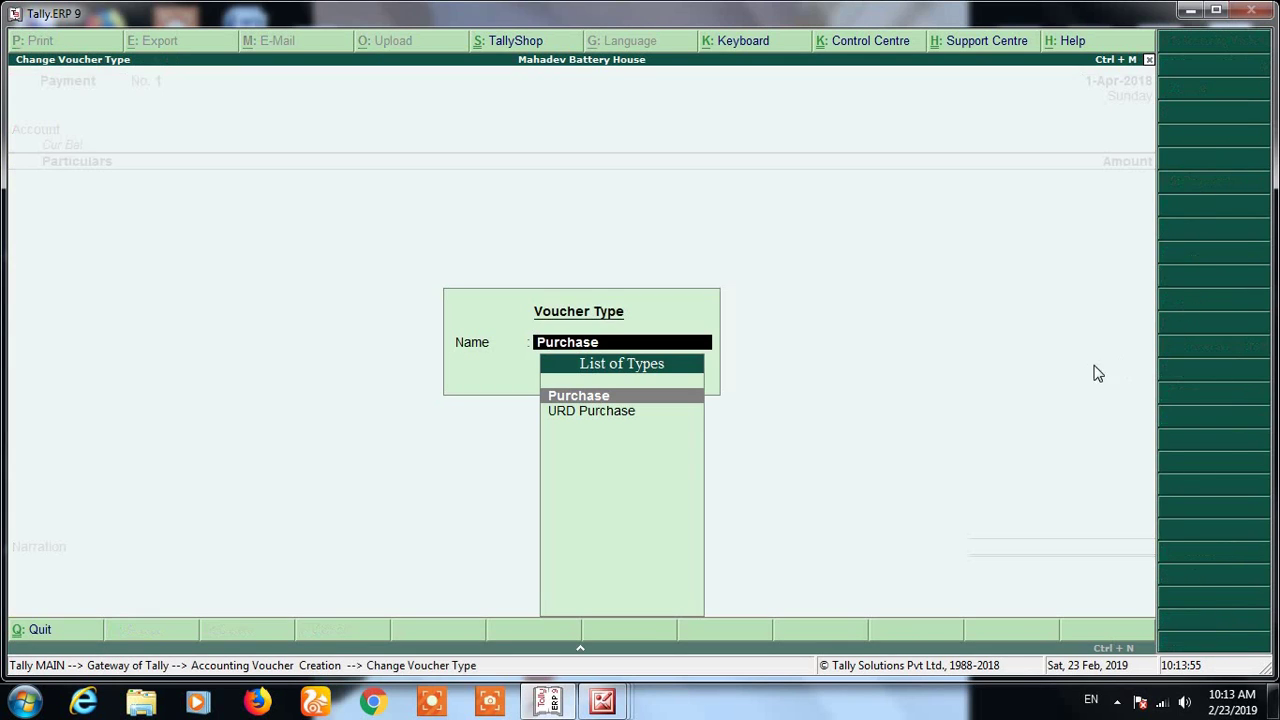
left_click(615, 414)
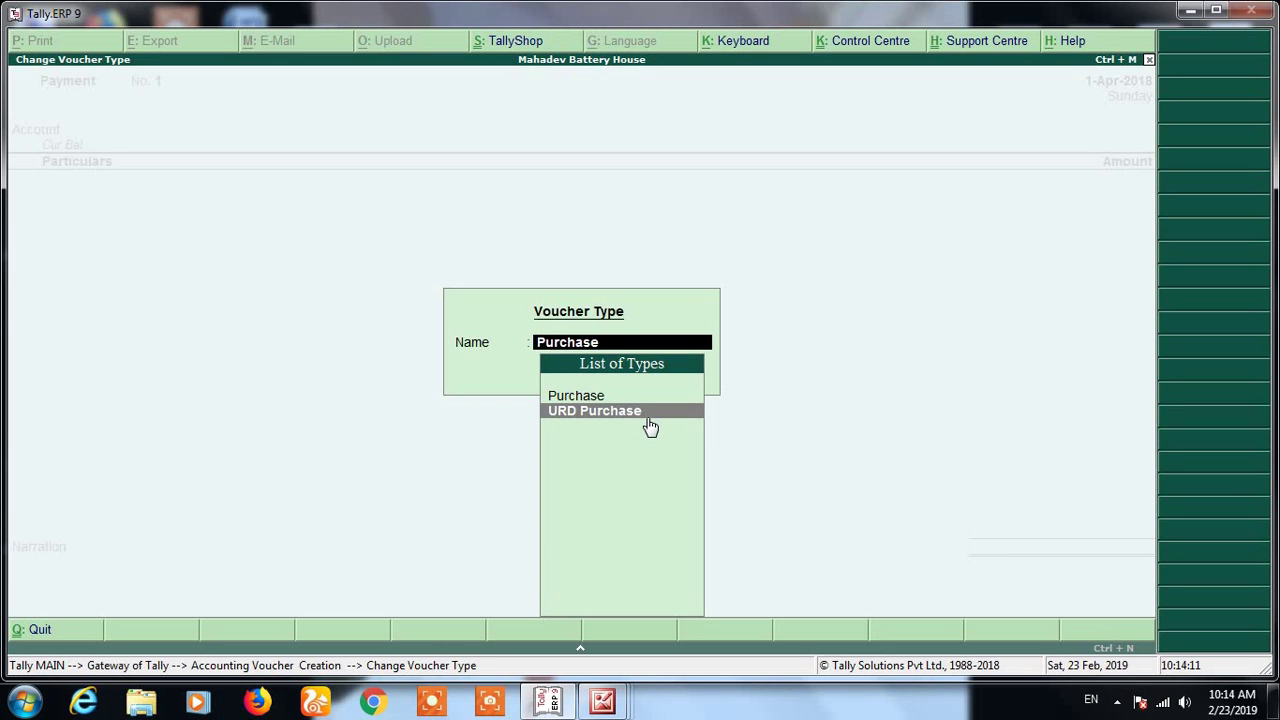
key("Return")
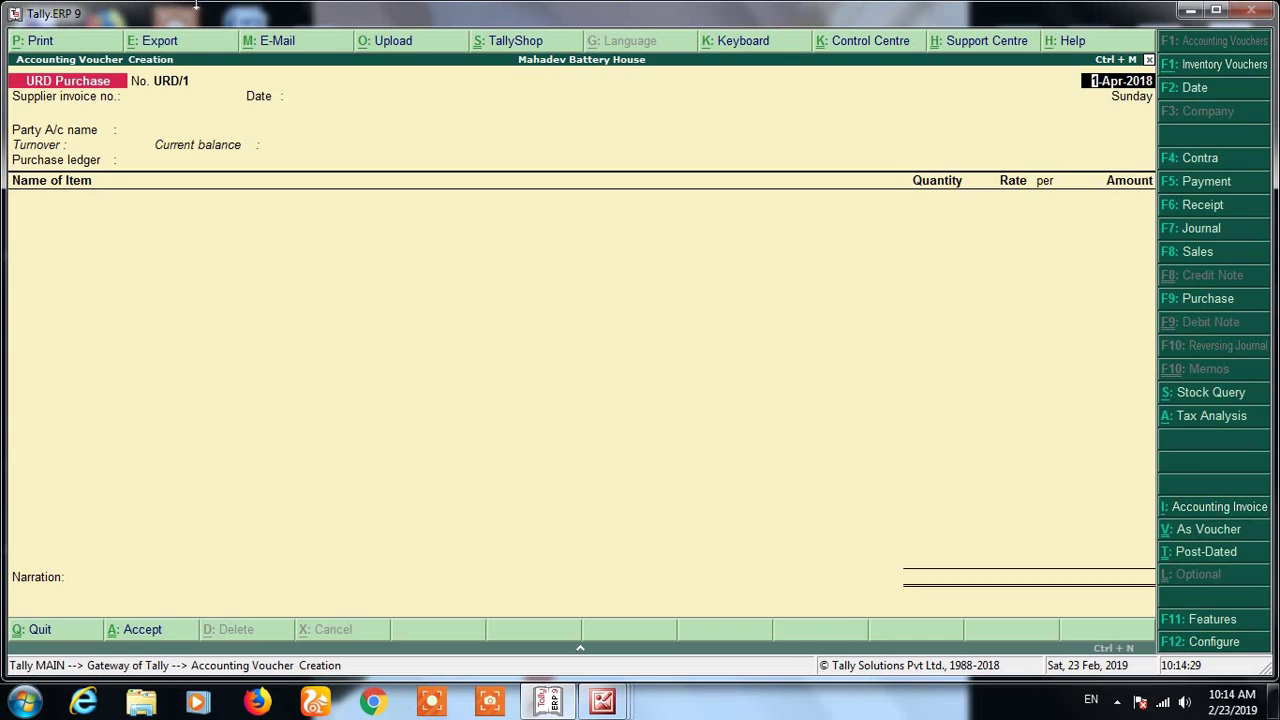
Keep the voucher date 1-Apr-2018 and enter supplier invoice number URD/1 with the same date
key("Return")
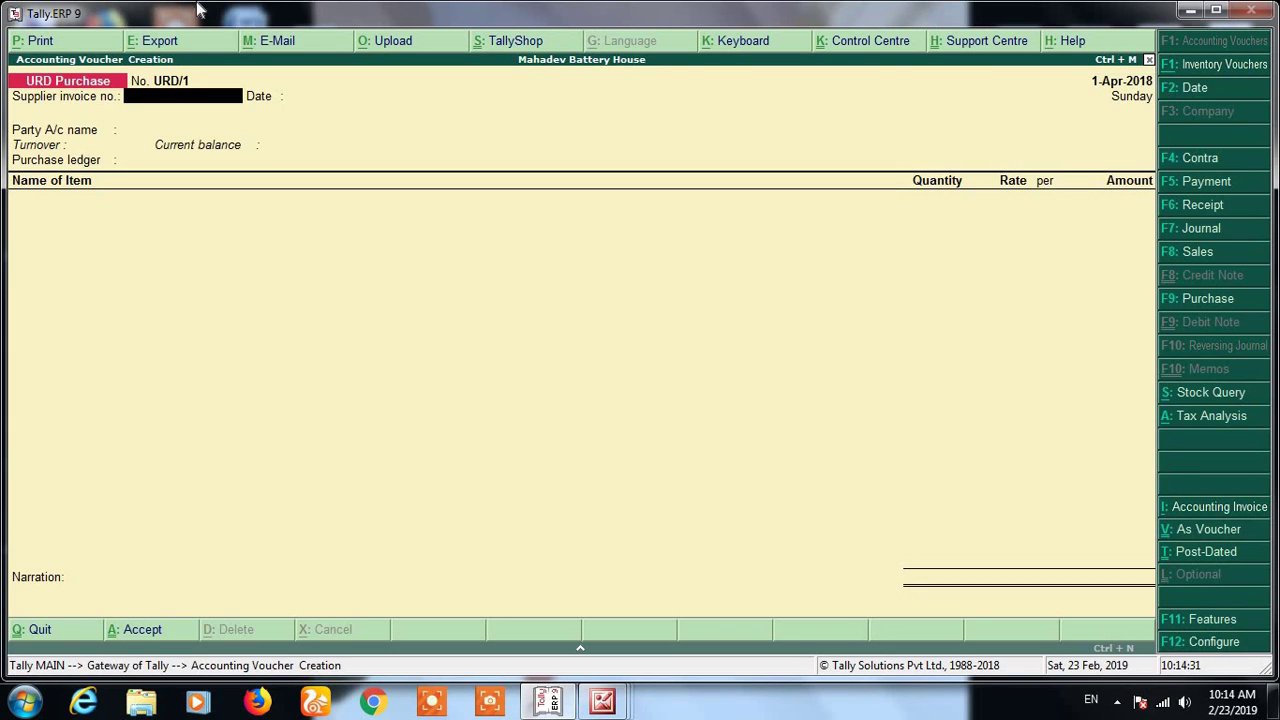
type("URD?01")
key("BackSpace")
key("BackSpace")
key("BackSpace")
type("/")
type("01")
key("BackSpace")
key("BackSpace")
type("1")
key("Return")
key("Return")
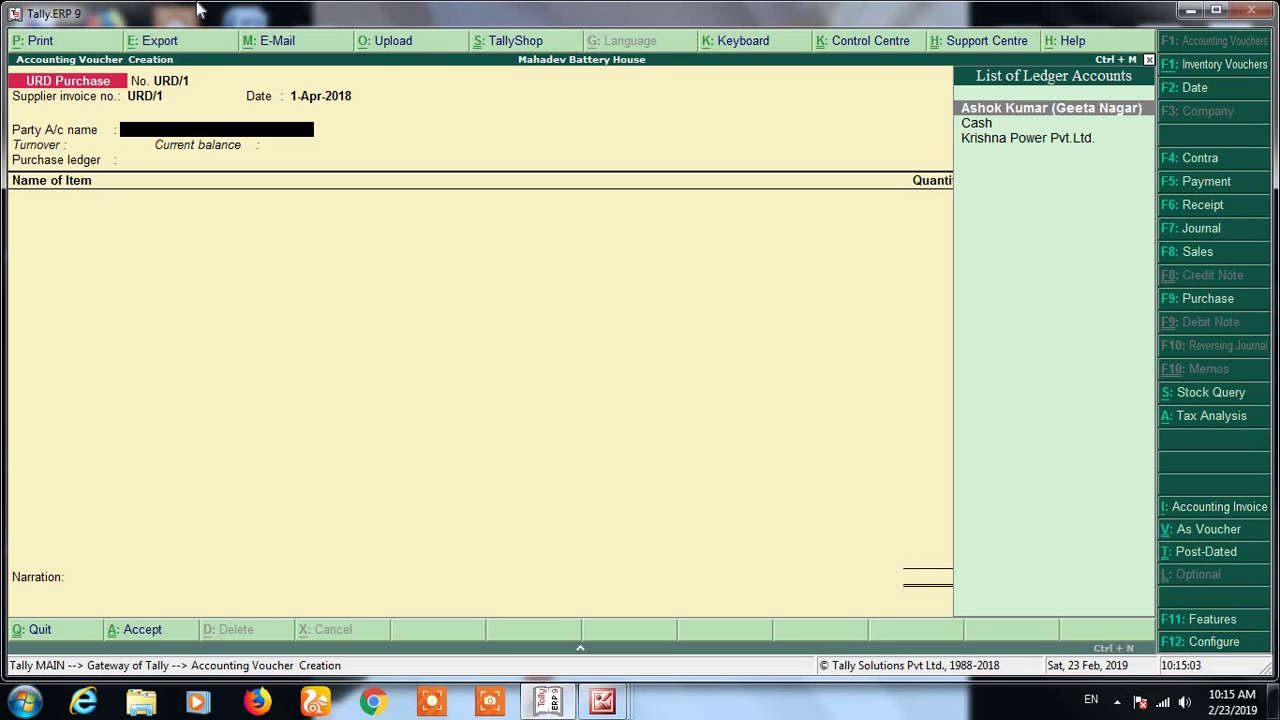
Set the party account to the individual supplier's ledger instead of Cash
key("Down")
key("Return")
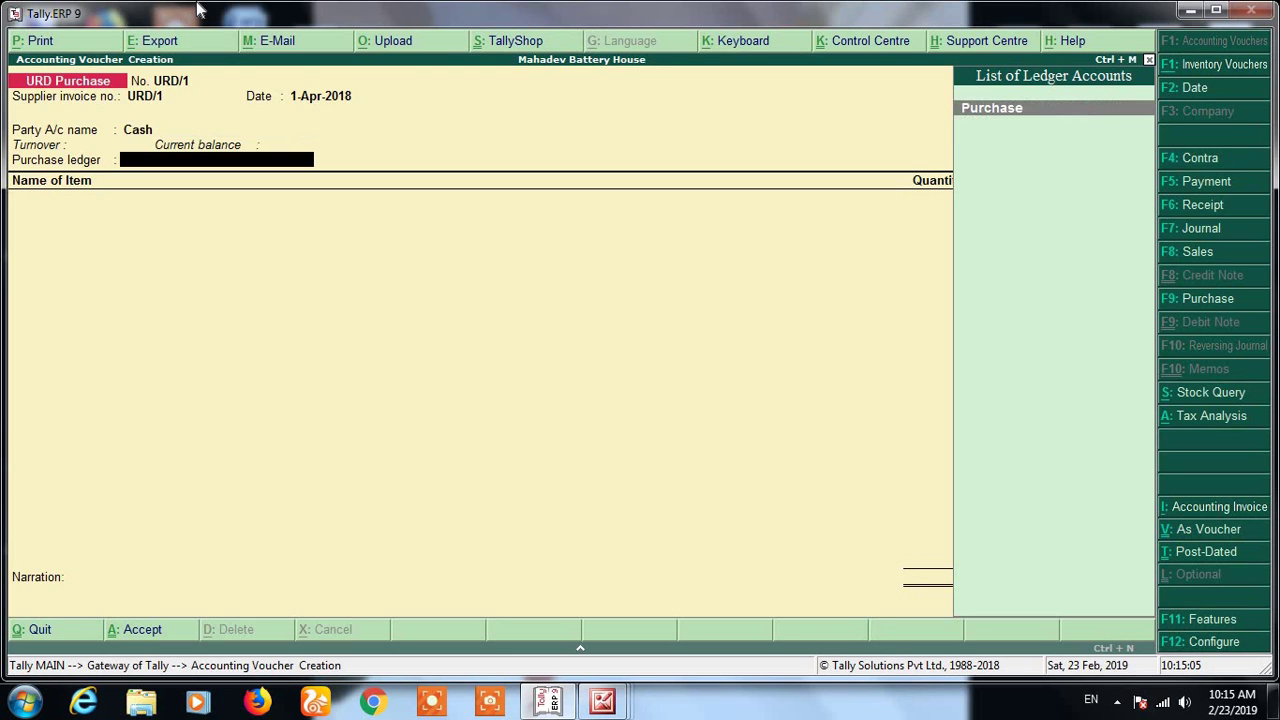
key("BackSpace")
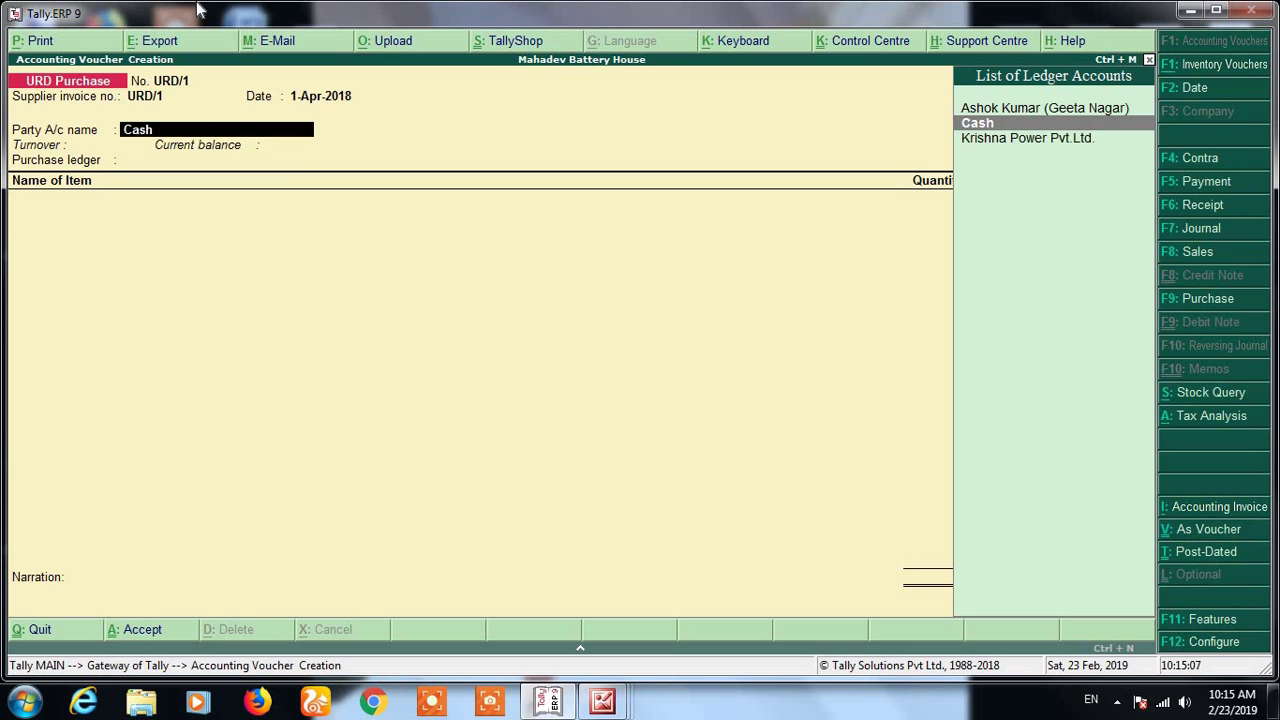
key("Up")
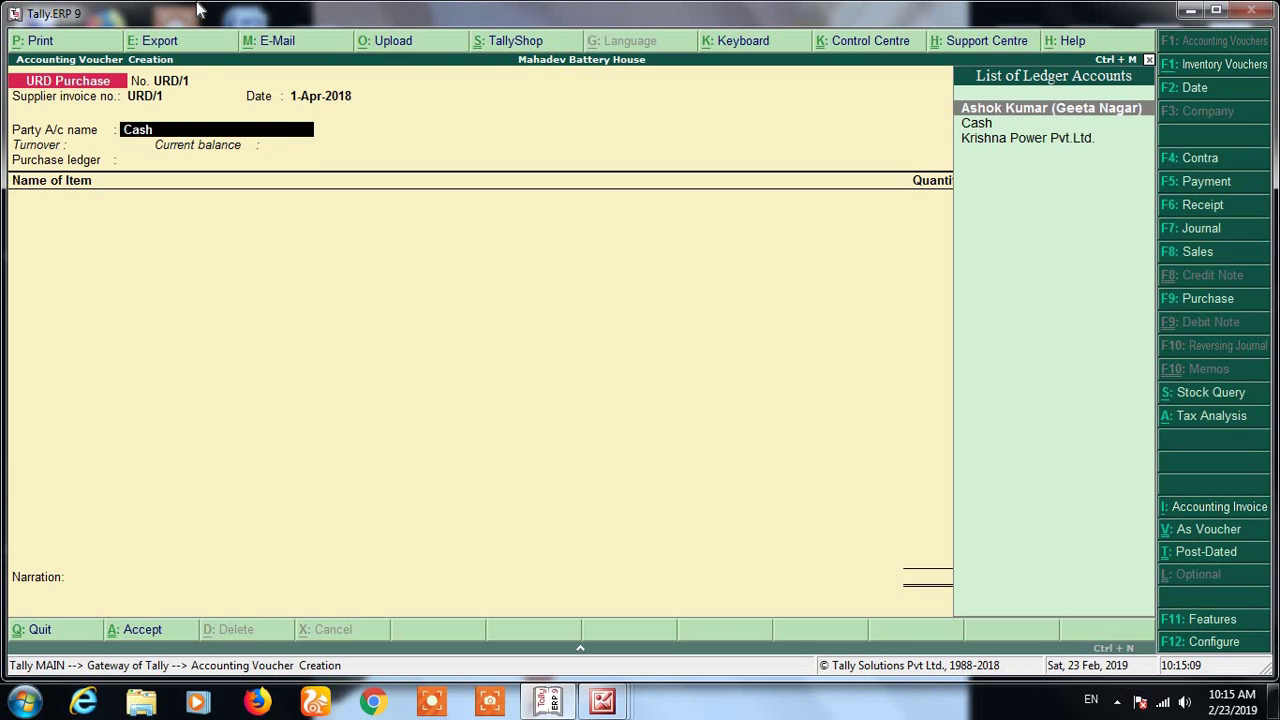
key("Return")
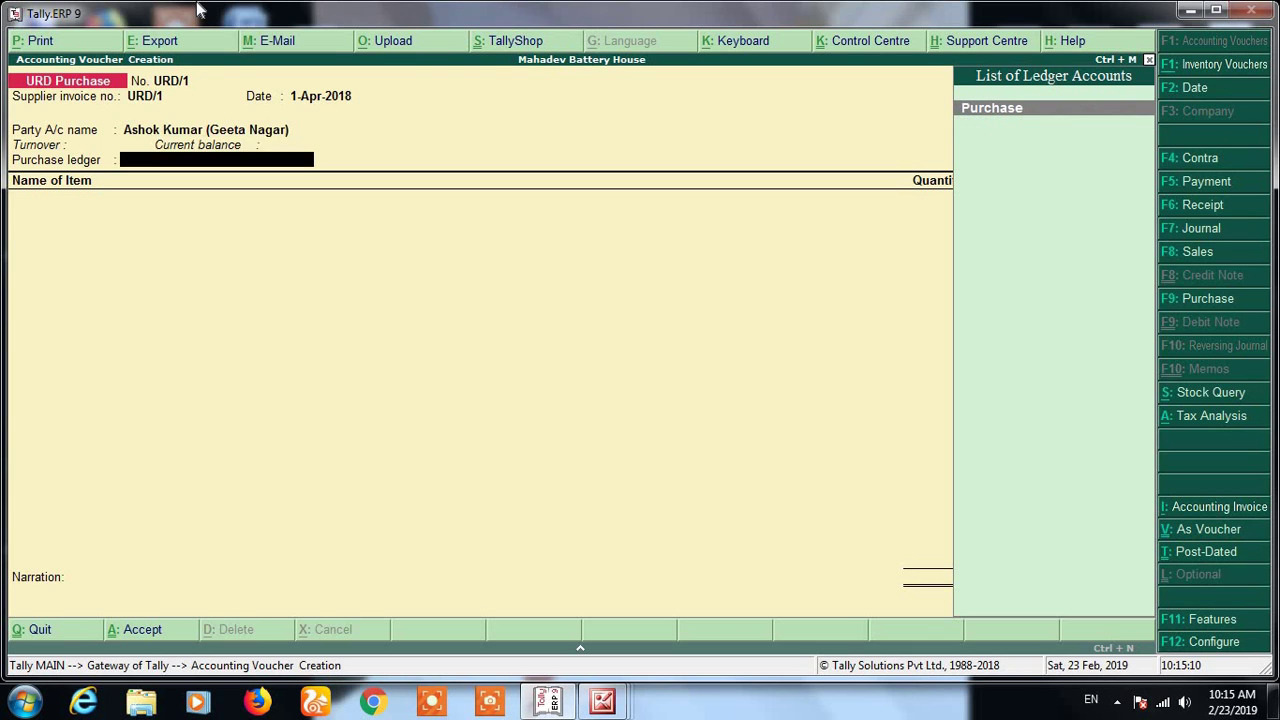
Open the supplier's ledger from the party account field and review its group, mailing details and bank details setting
key("BackSpace")
key("ctrl+Return")
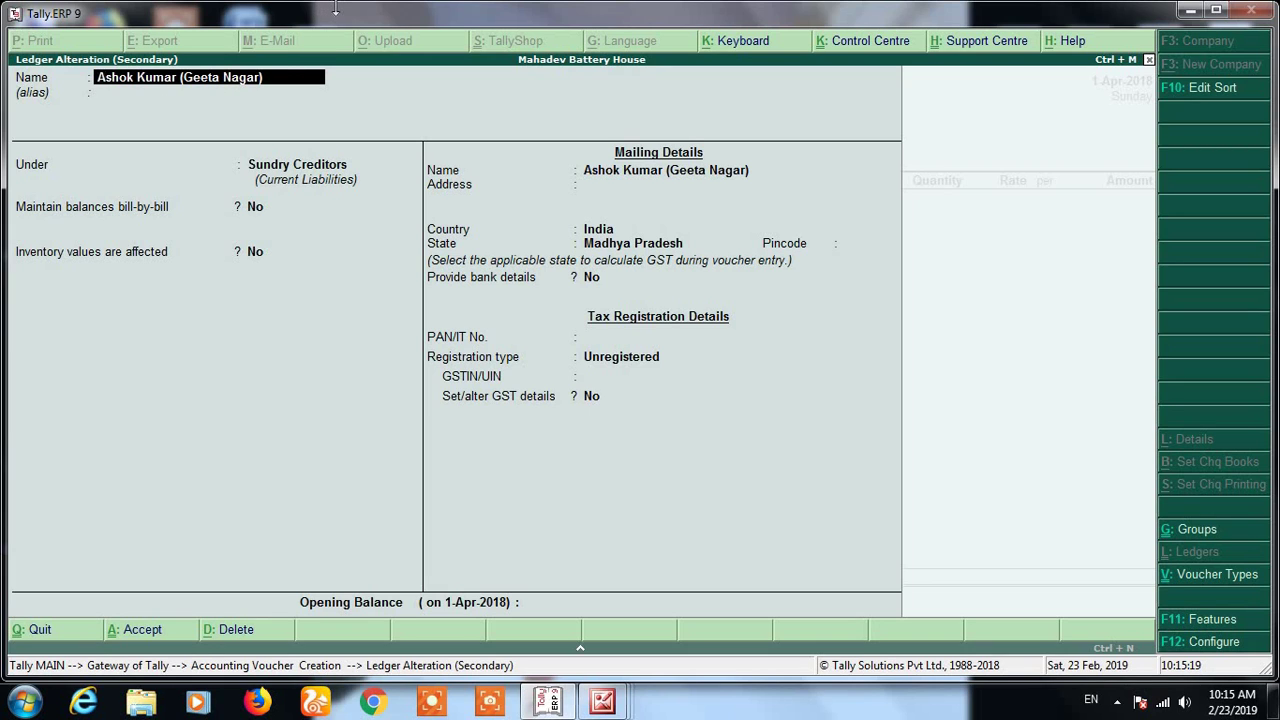
key("Return")
key("Return")
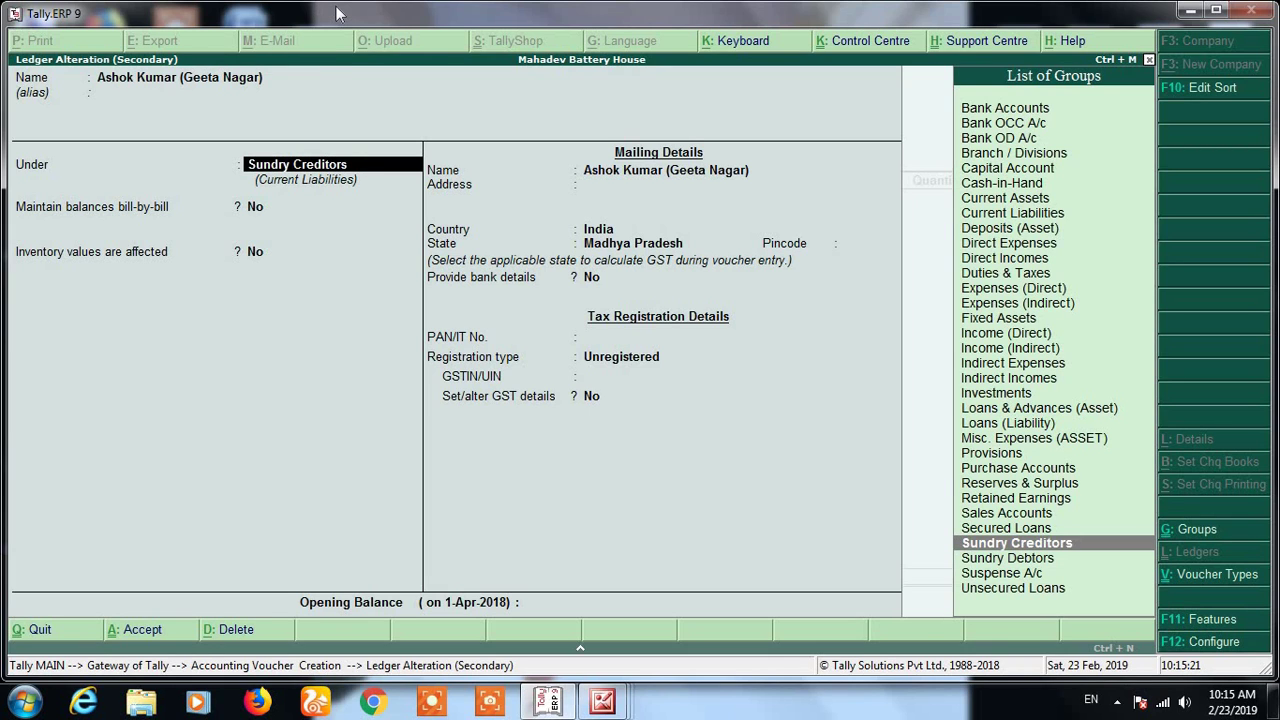
key("Return")
key("Return")
key("Return")
key("Return")
key("Return")
key("Return")
key("Return")
key("Return")
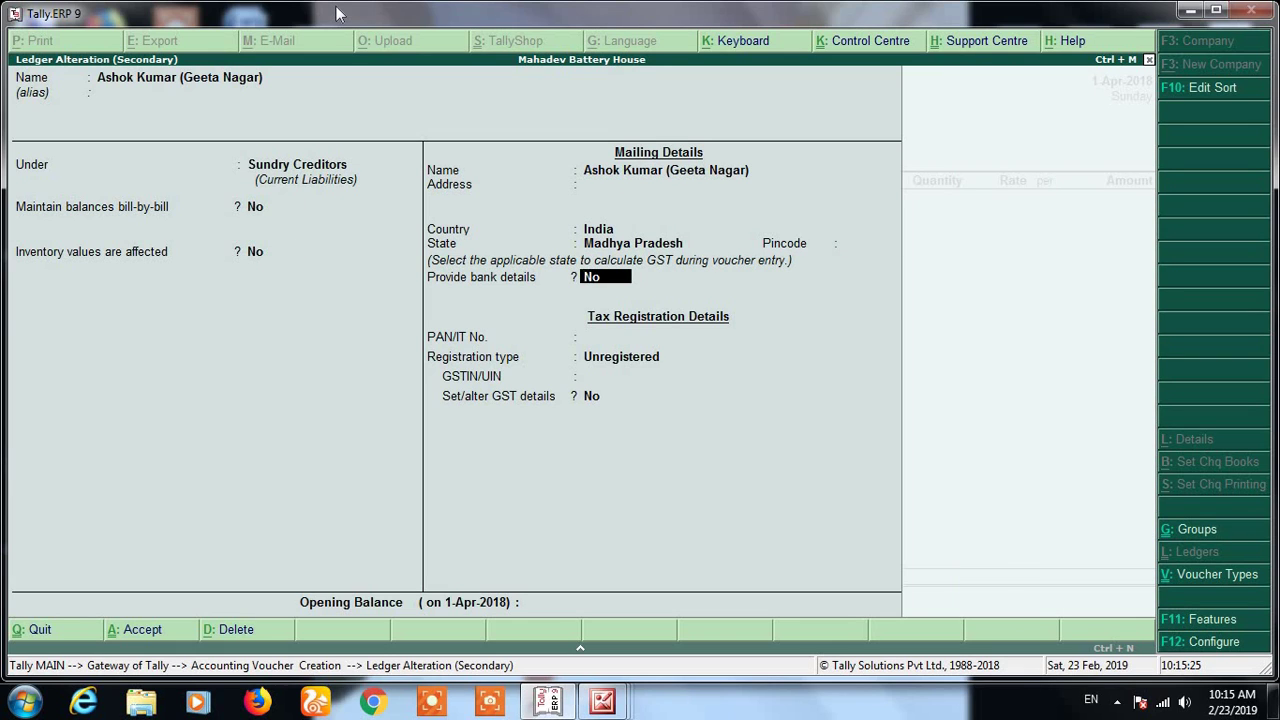
Check the supplier ledger's registration type and GST settings, then accept the ledger to return to the voucher
key("Return")
key("Return")
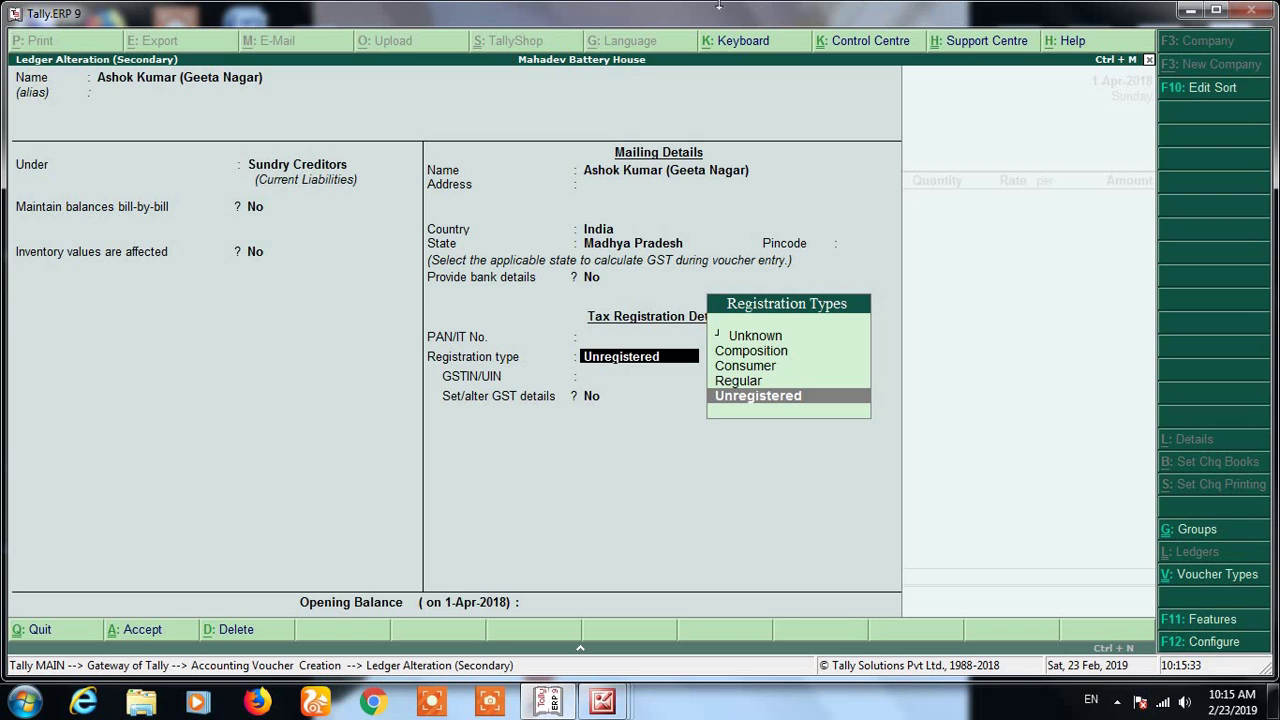
key("Return")
key("Return")
key("Return")
key("Return")
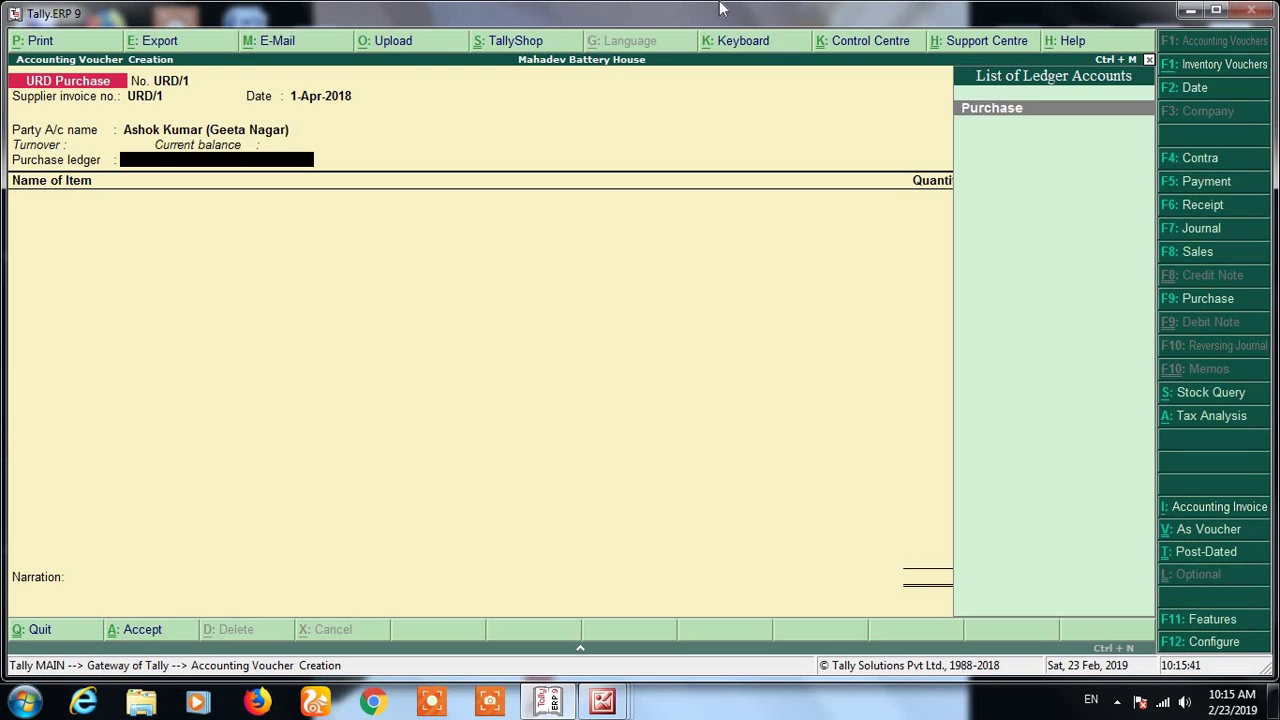
Select Purchase as the purchase ledger and Old Battery (Scrap) as the voucher's item
key("Return")
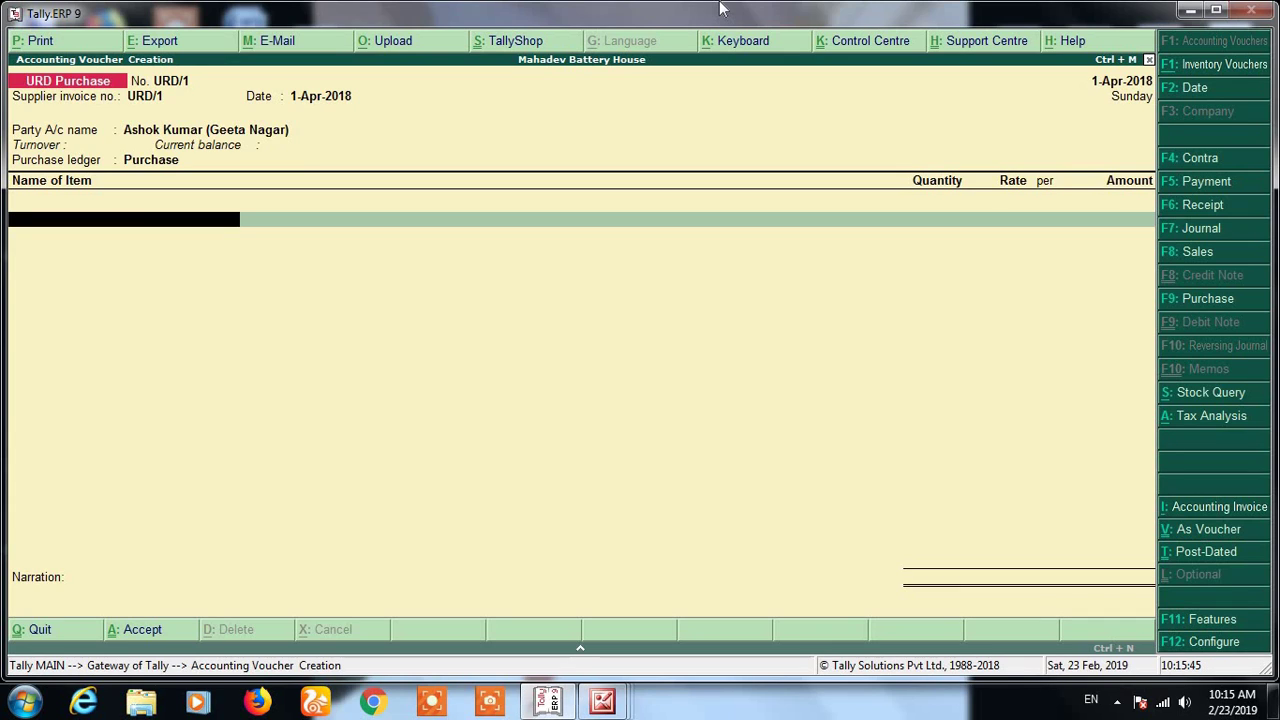
type("Ol")
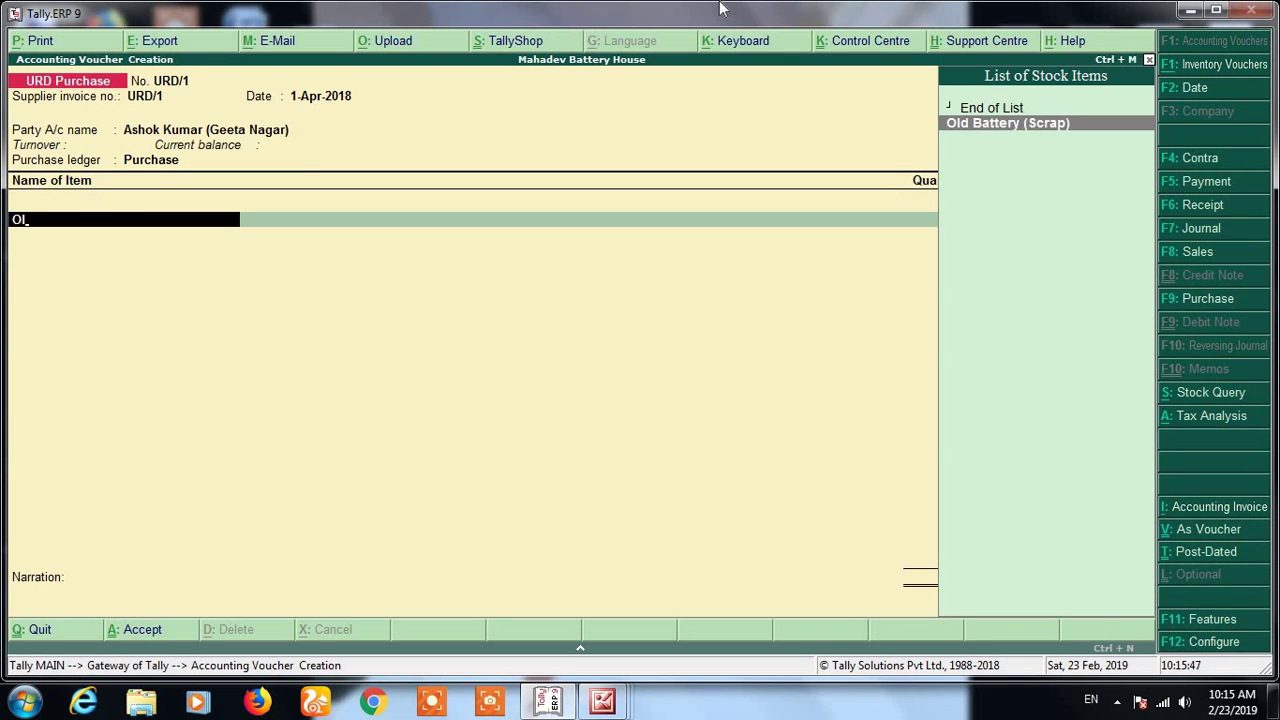
key("Return")
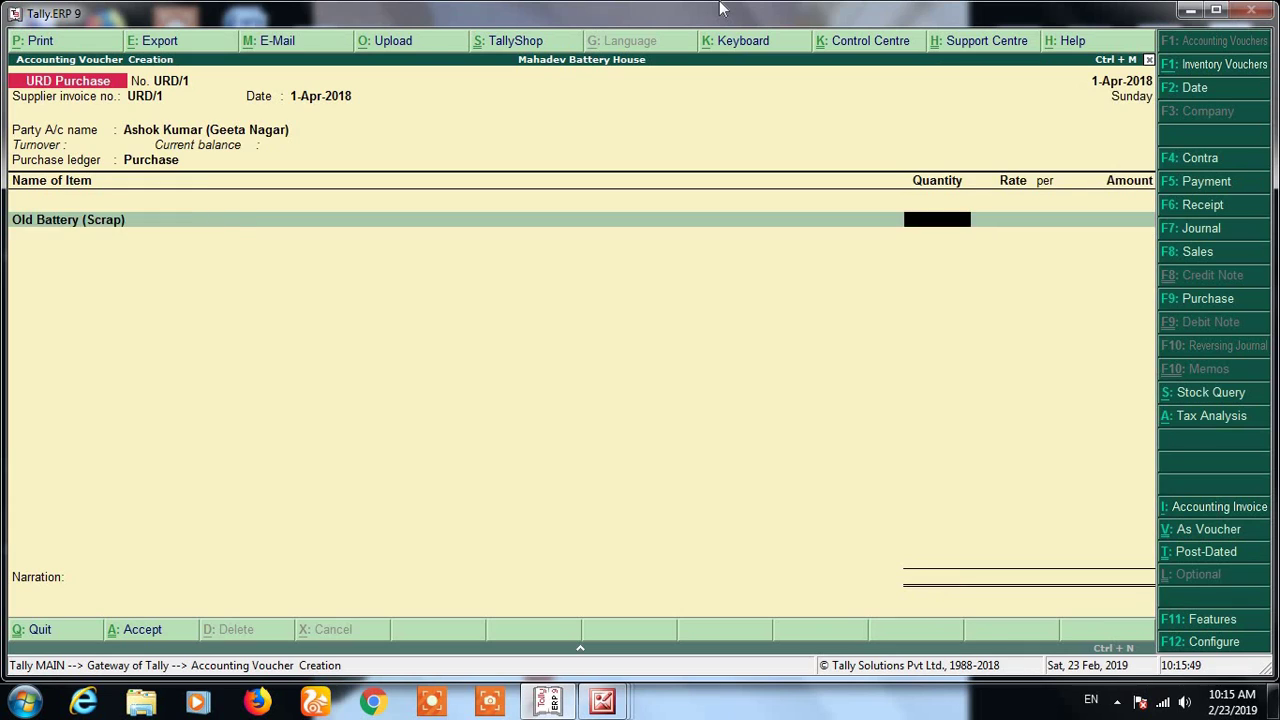
Open the Old Battery (Scrap) stock item from the voucher and review its group, units and GST applicability
key("BackSpace")
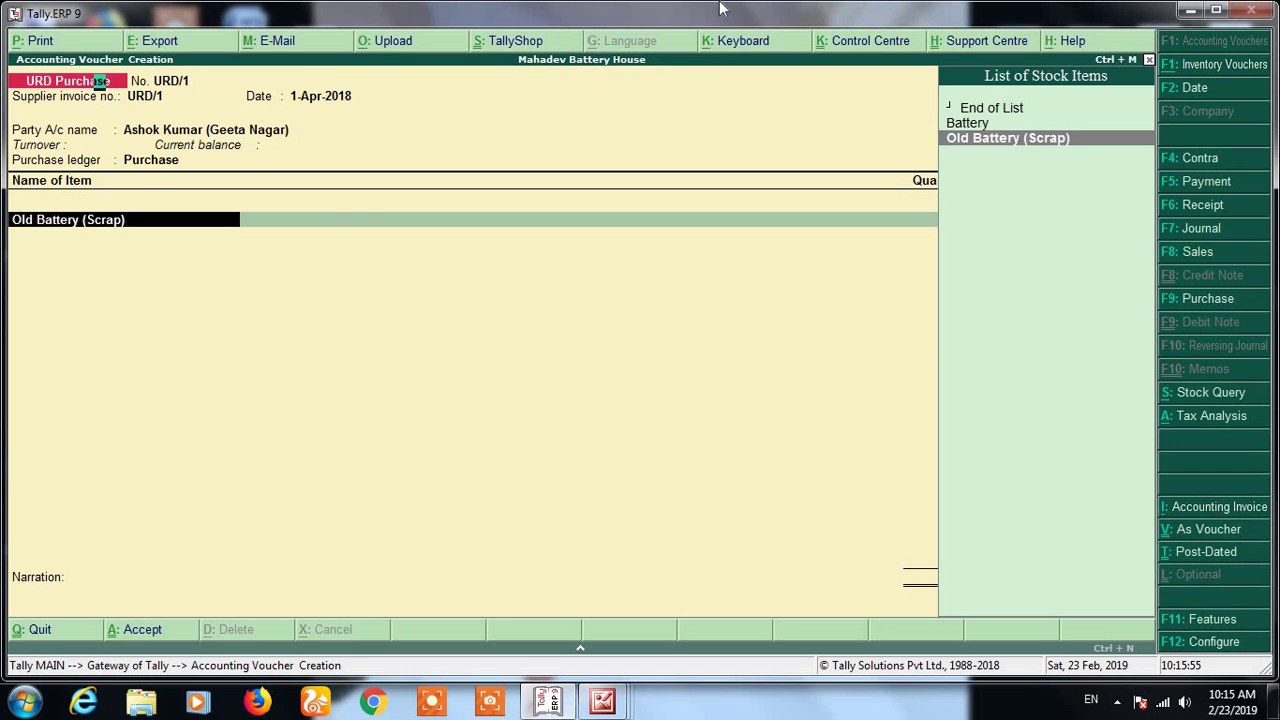
key("ctrl+Return")
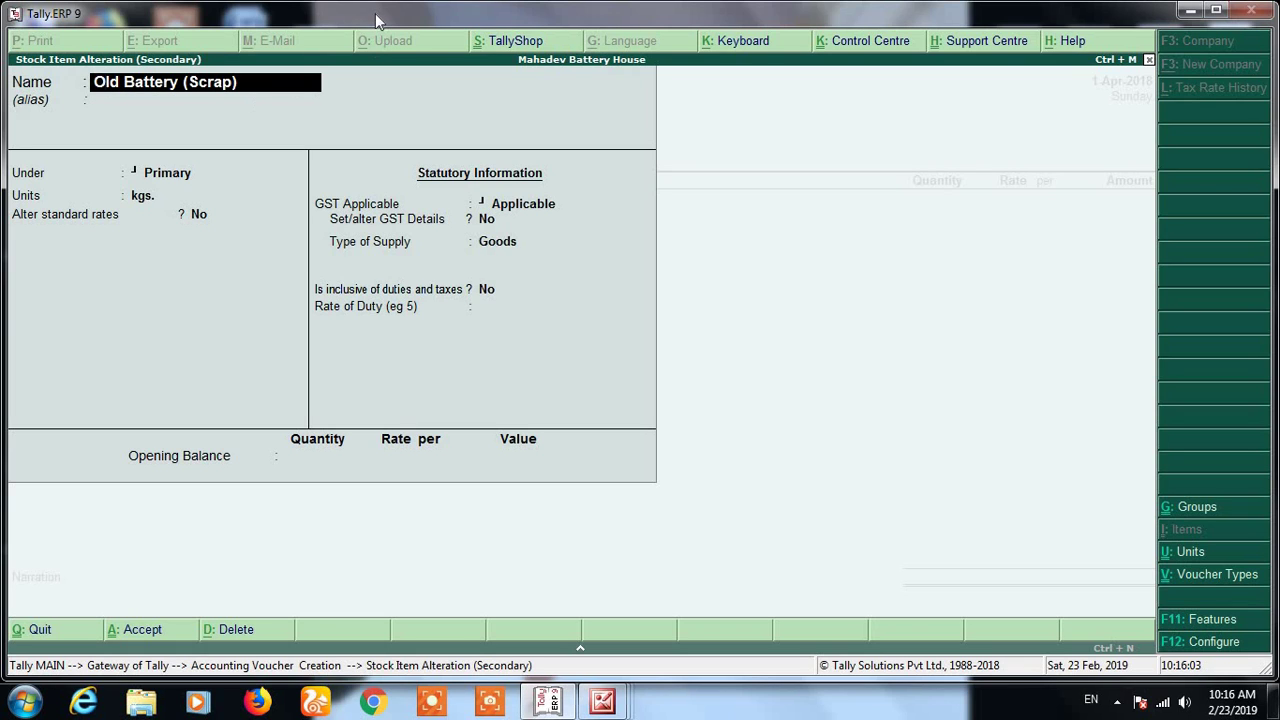
key("Return")
key("Return")
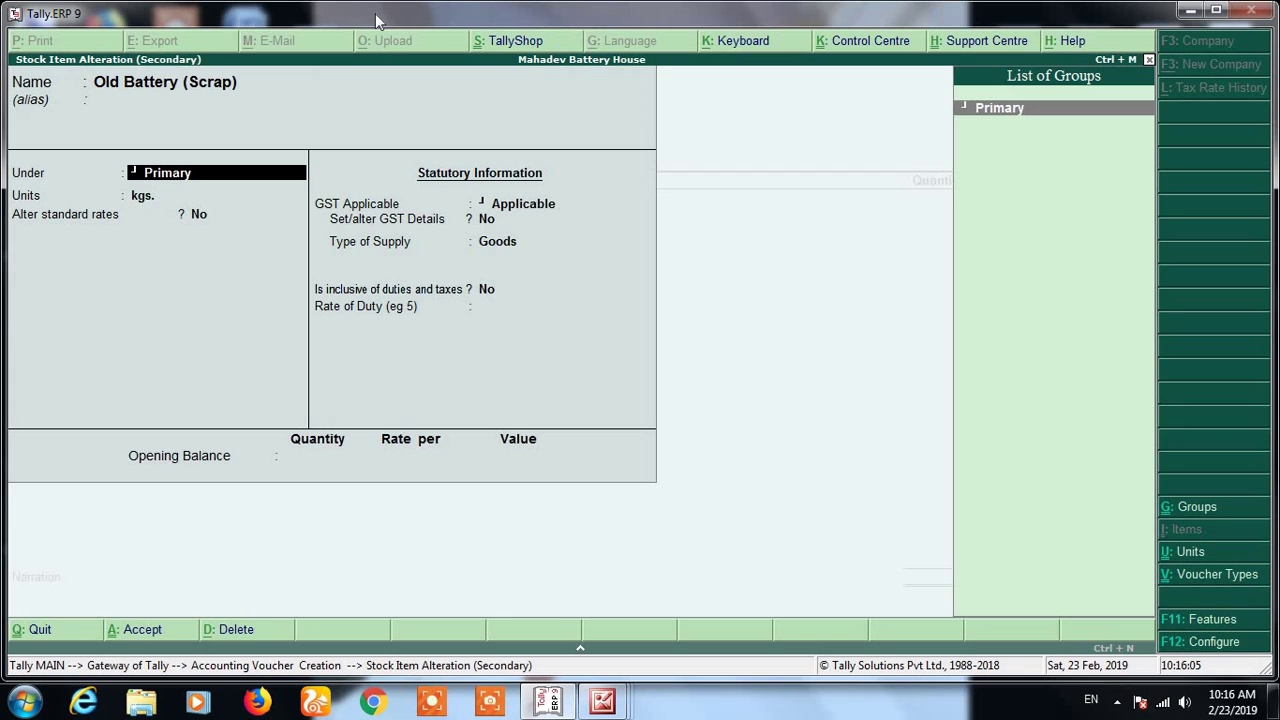
key("Return")
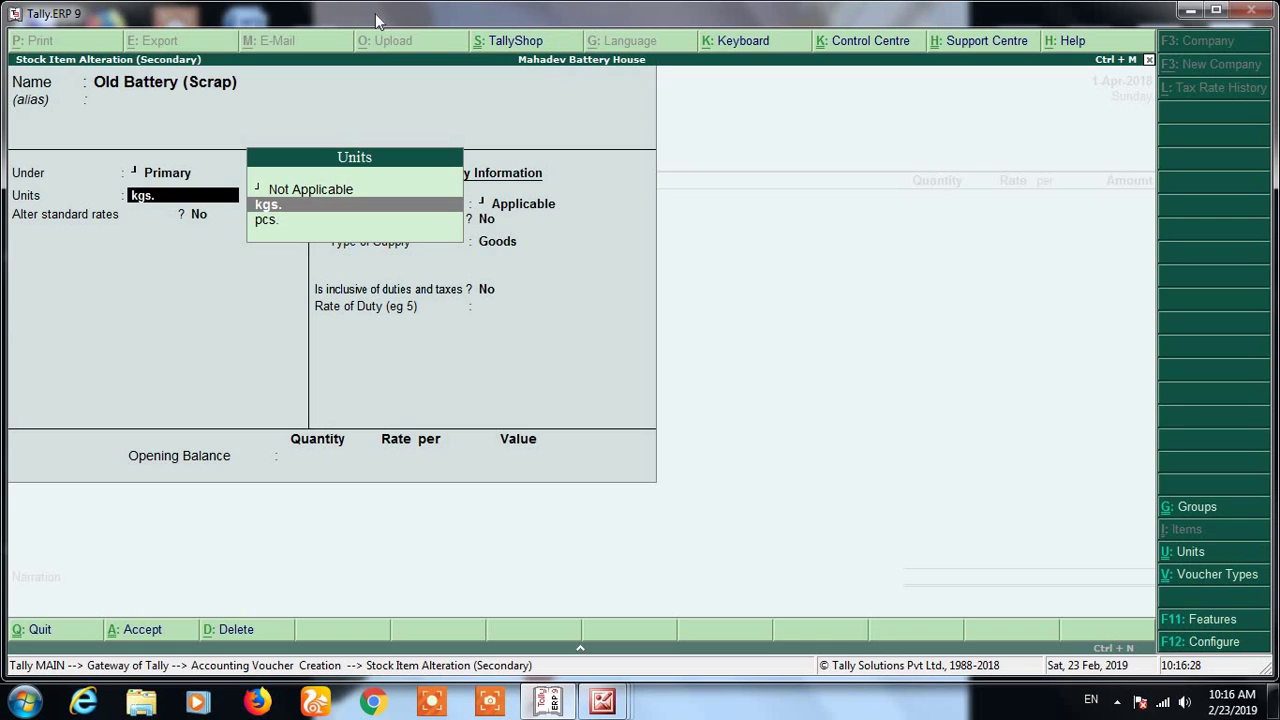
key("Return")
key("Return")
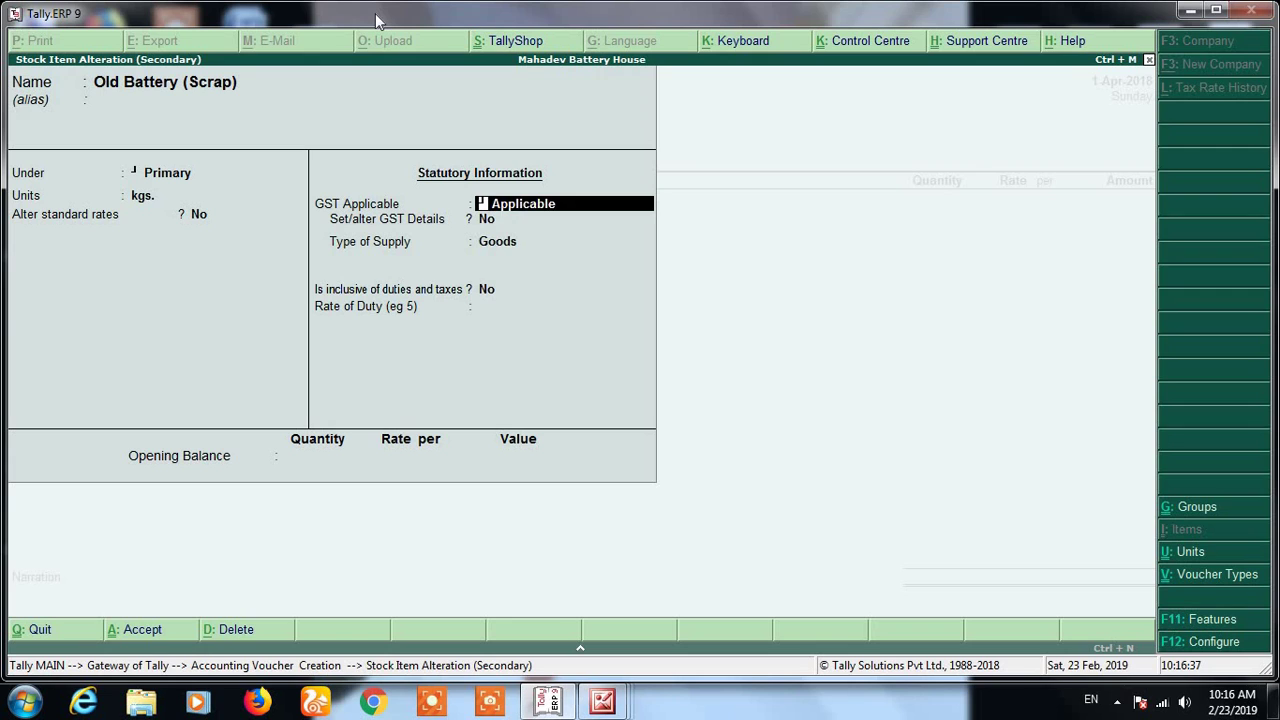
key("Return")
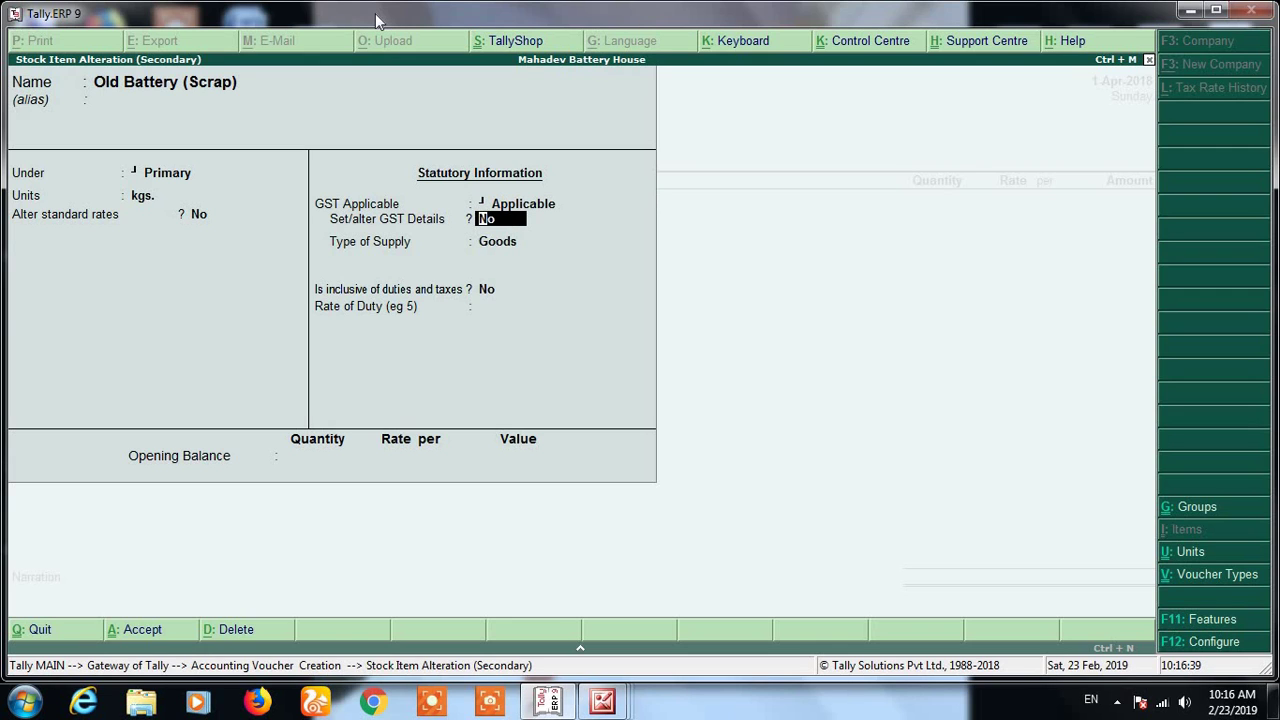
Review the GST details of Old Battery (Scrap), including taxability and tax rates, then accept the stock item
key("y")
key("Return")
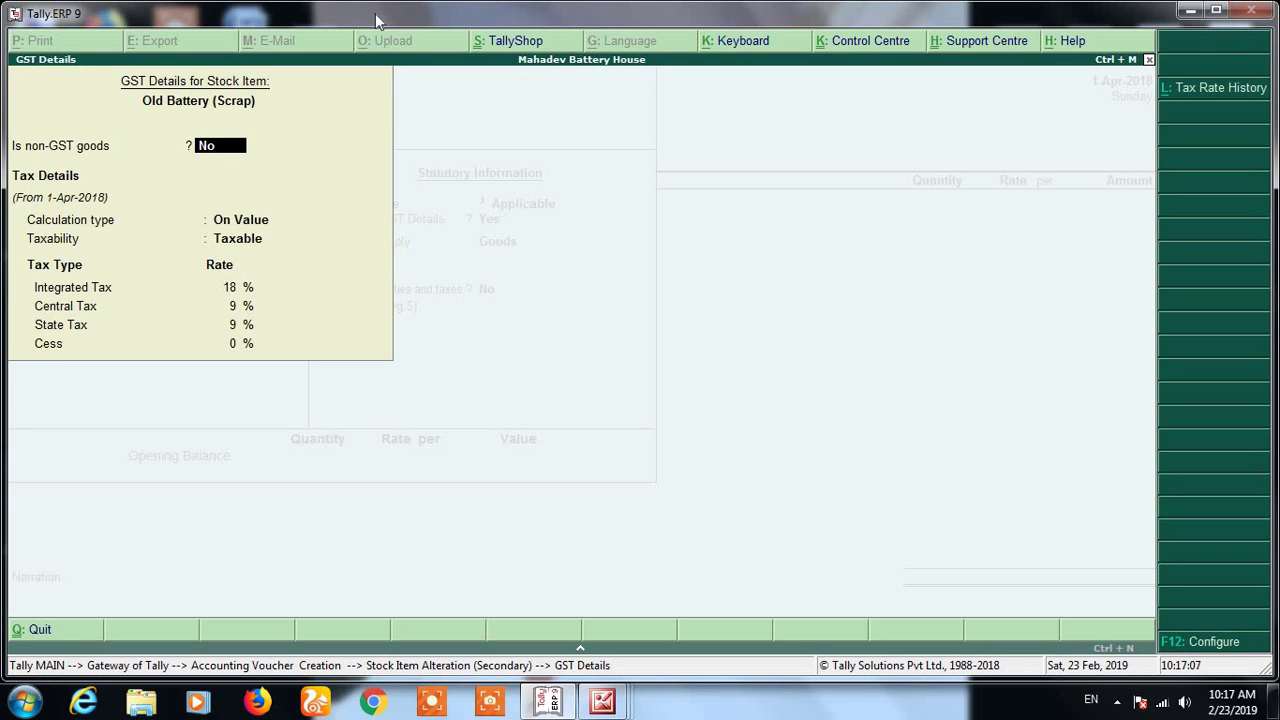
key("Return")
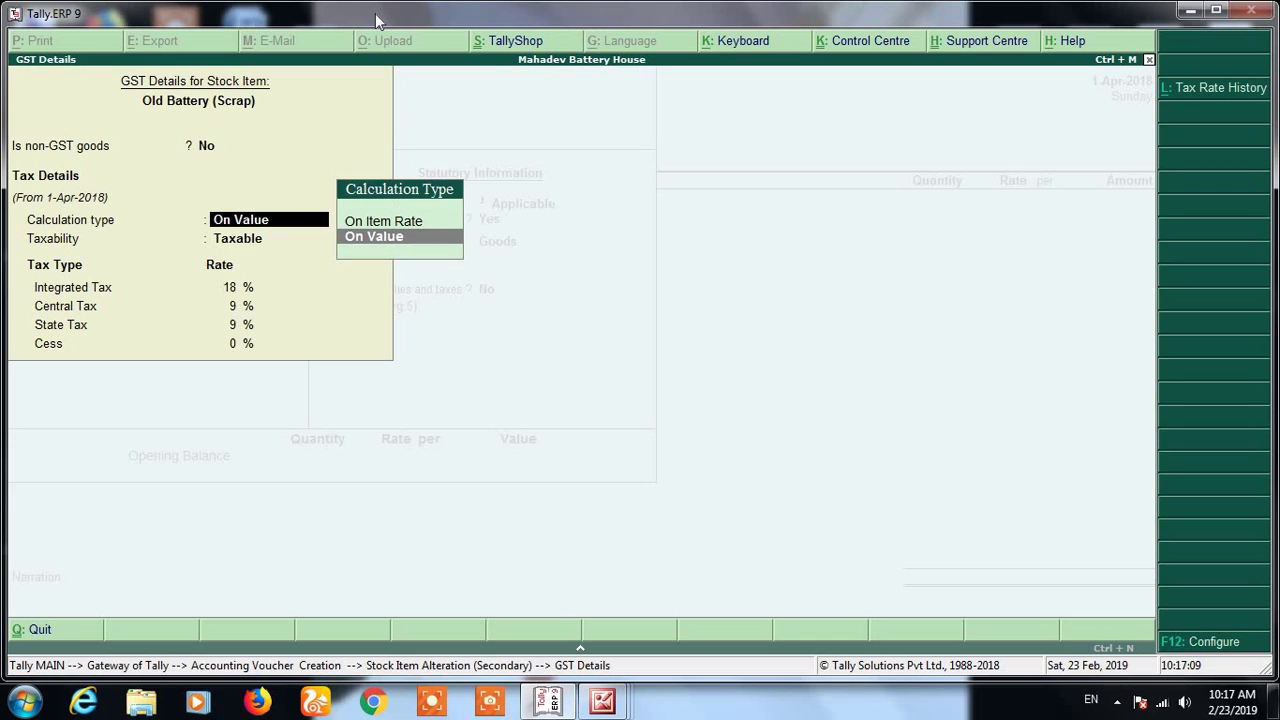
key("Return")
key("Return")
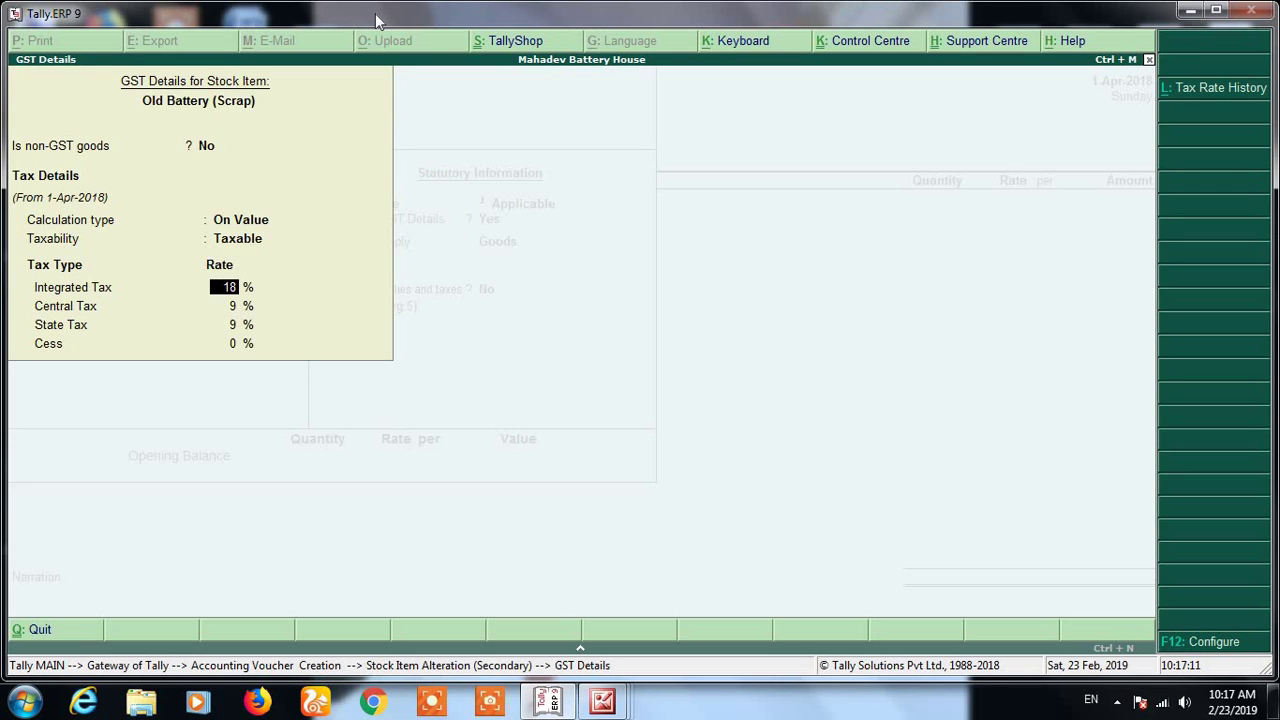
key("Return")
key("Return")
key("Return")
key("Return")
key("Return")
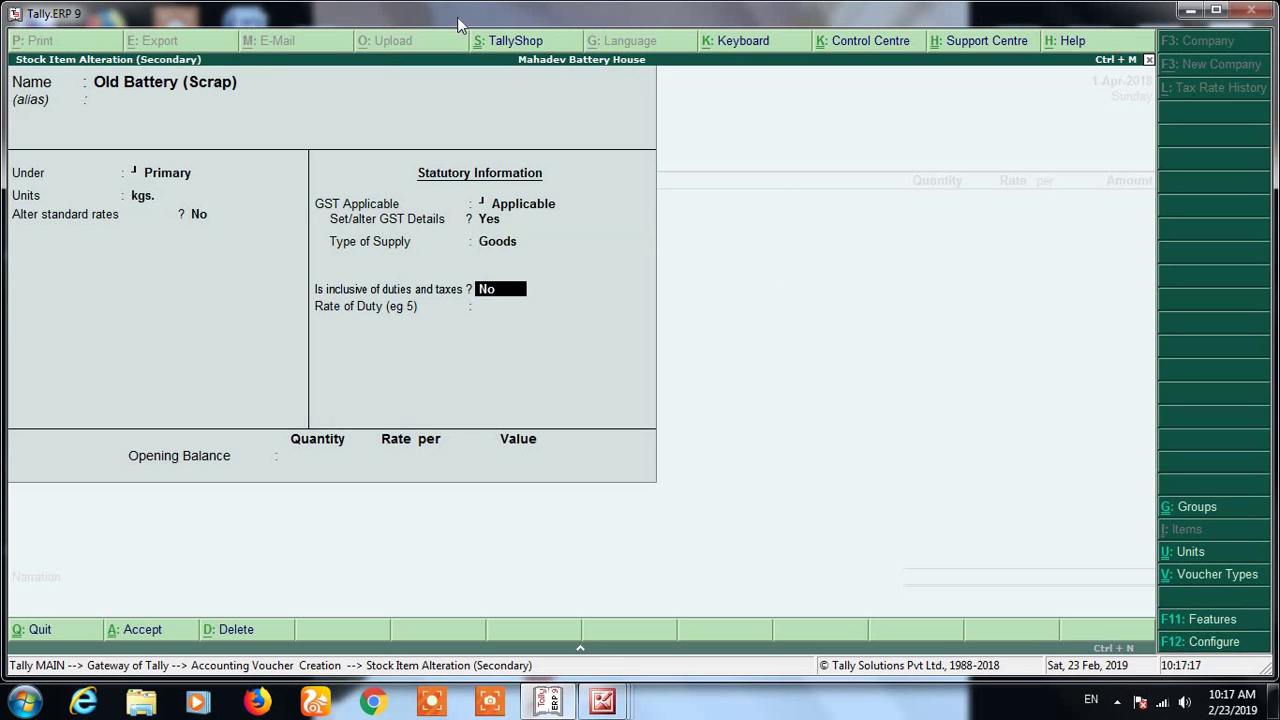
key("Return")
key("Return")
key("Return")
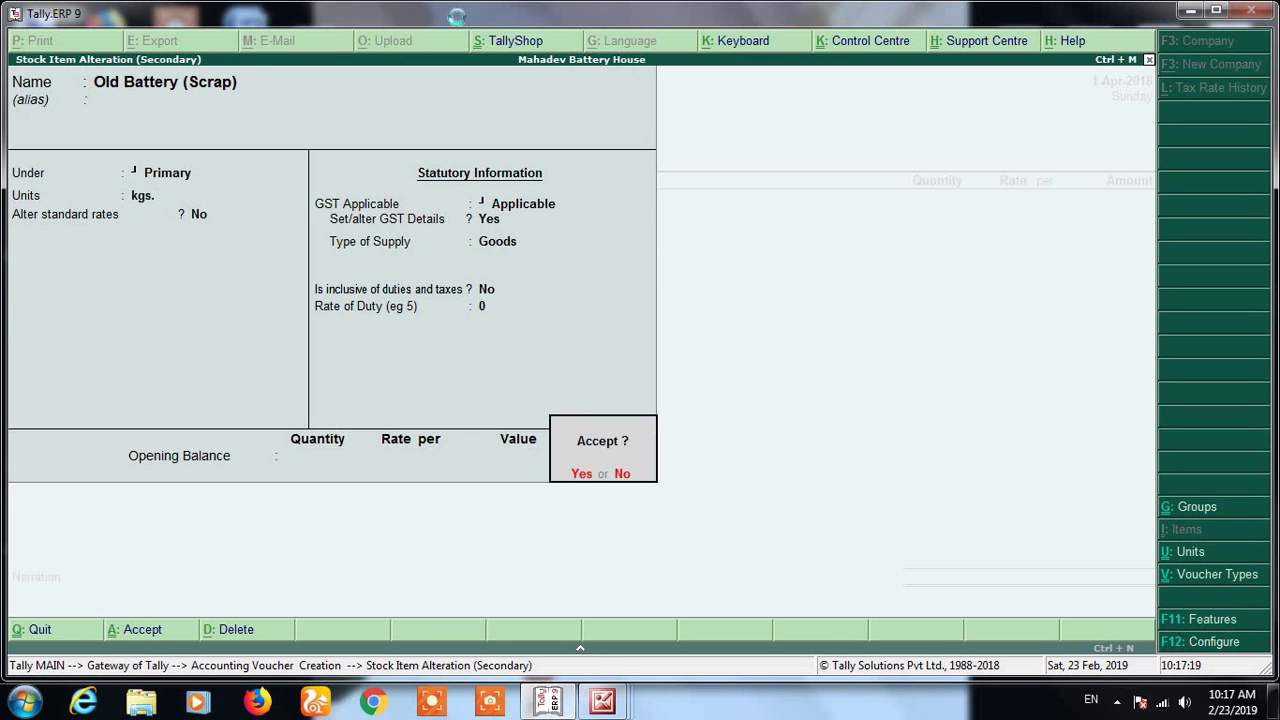
key("Return")
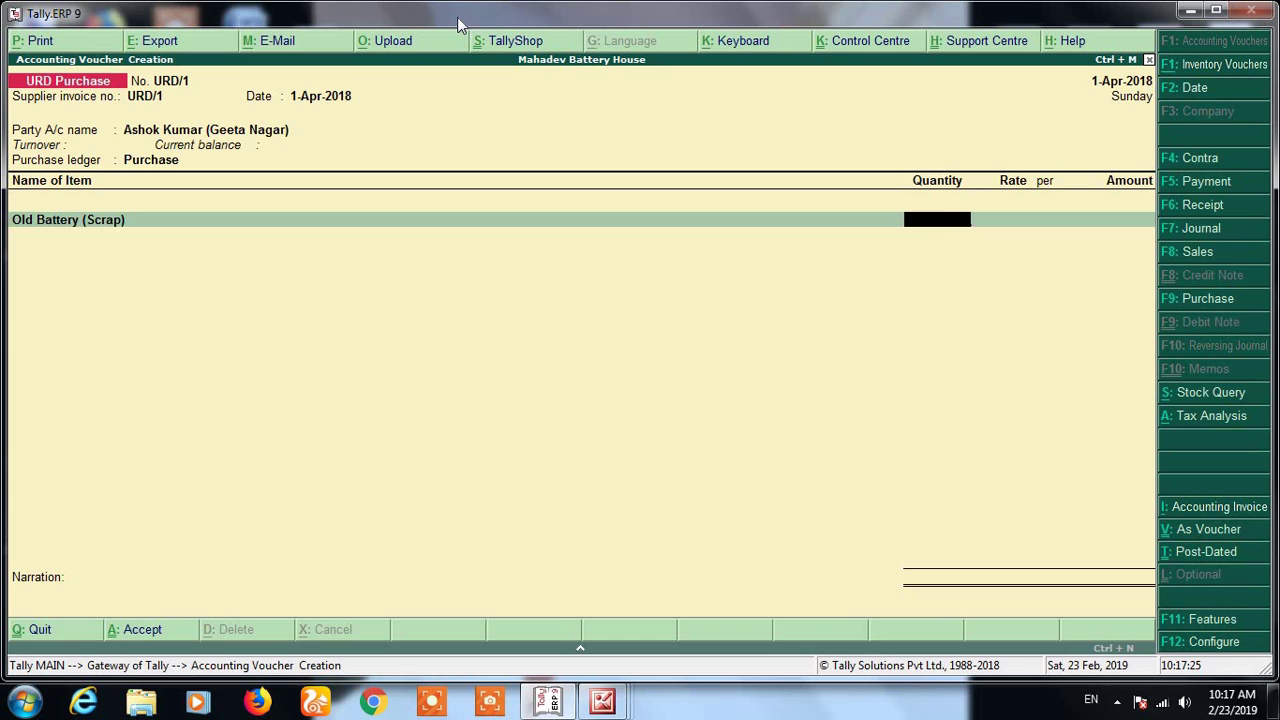
Enter a quantity of 80 kgs. for Old Battery (Scrap) at a rate of 79.50 per kg
type("80")
key("Return")
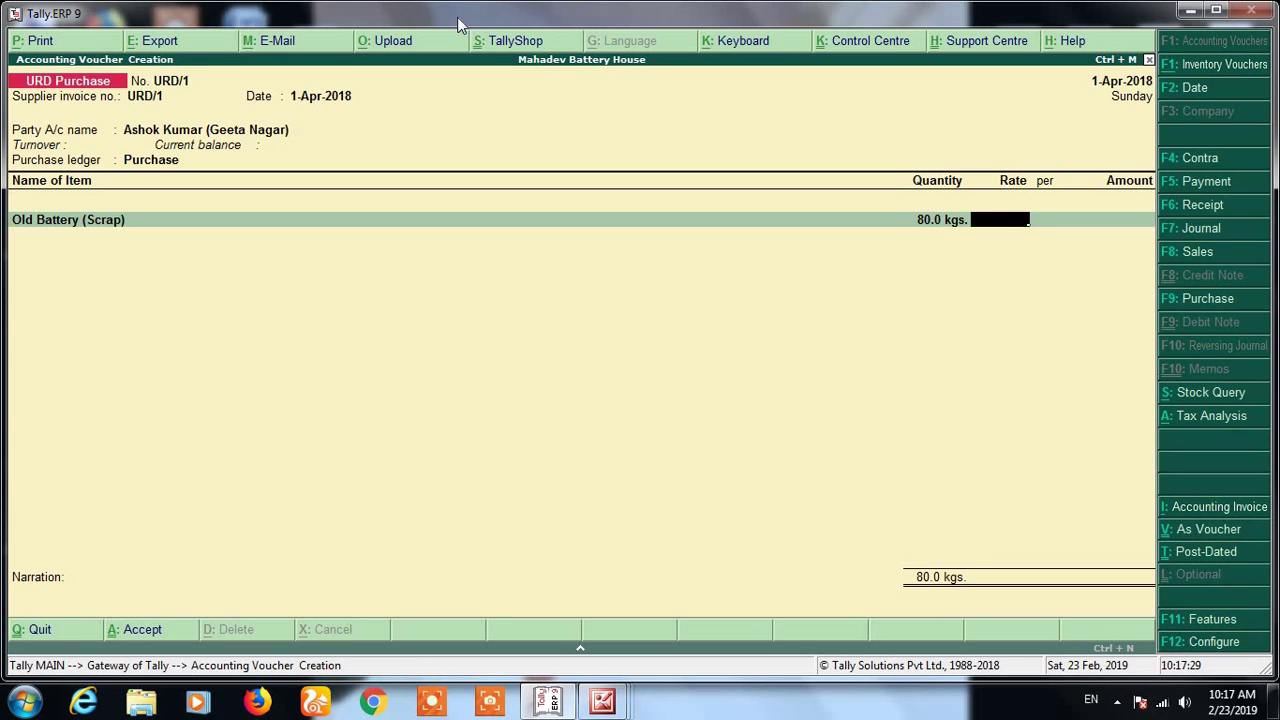
type("79.5")
key("Return")
key("Return")
key("Return")
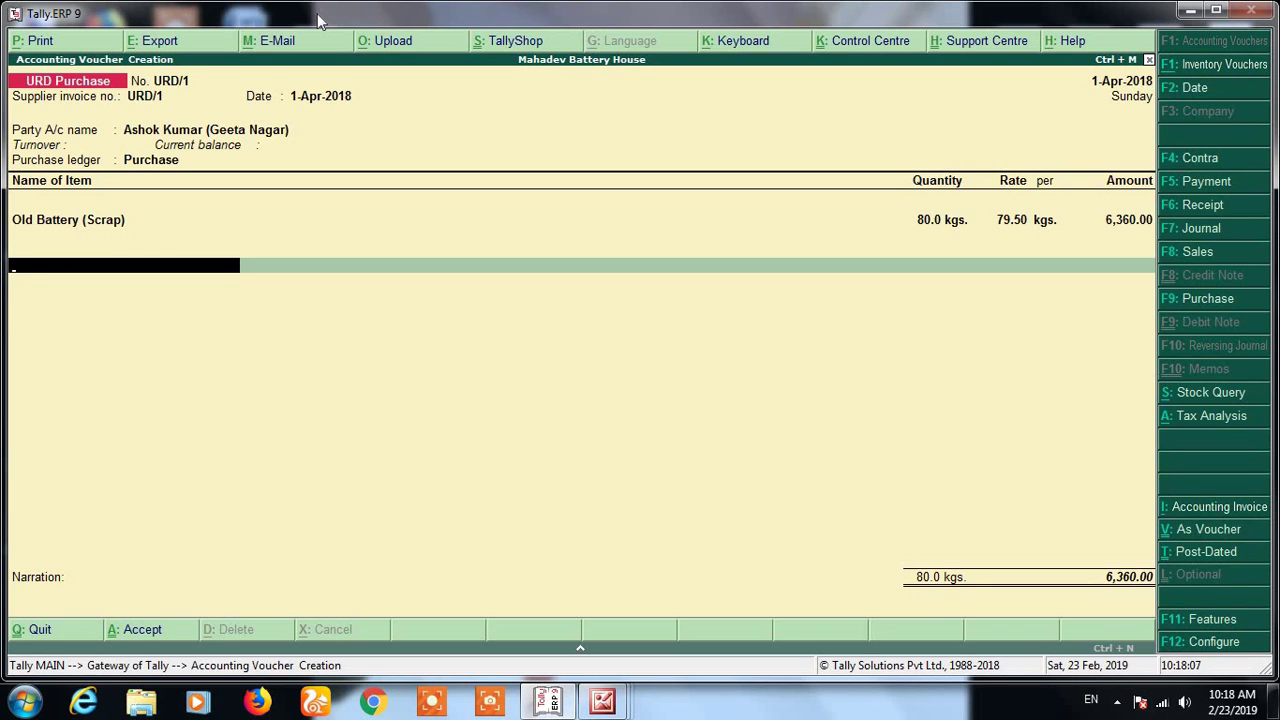
Try adding the Cgst ledger below the item line, then clear the entry
type("Cg")
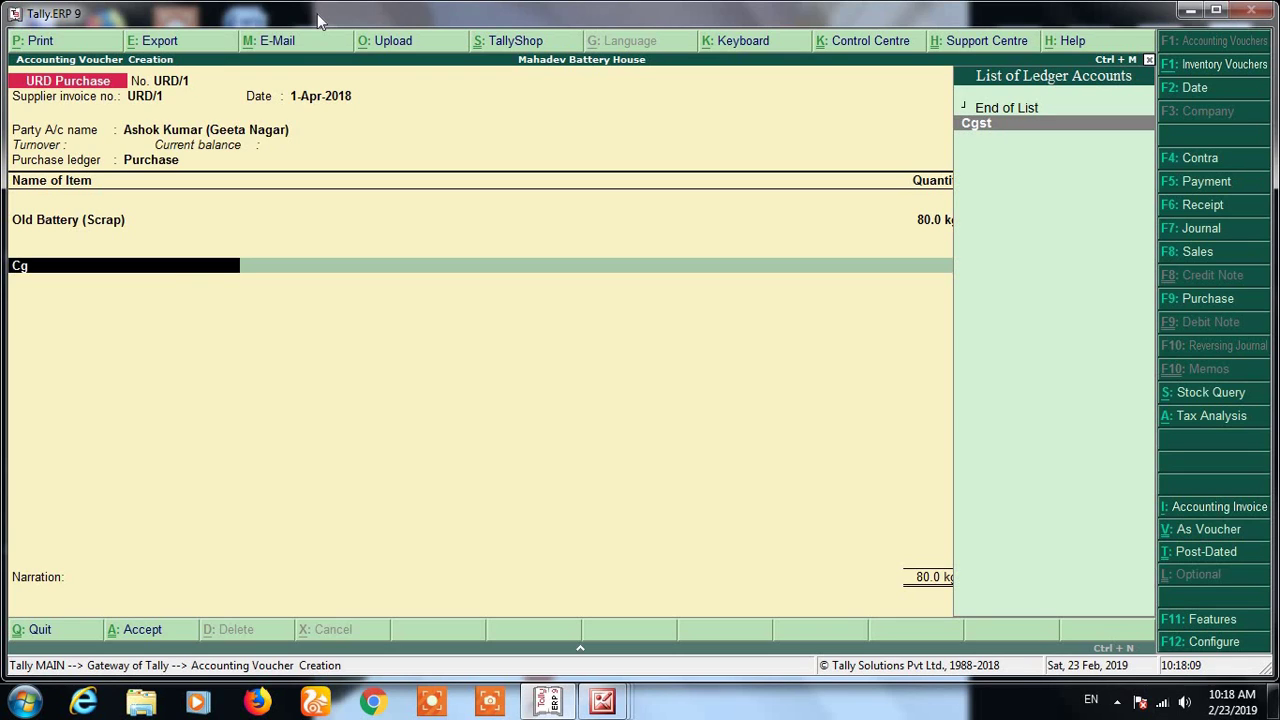
key("Return")
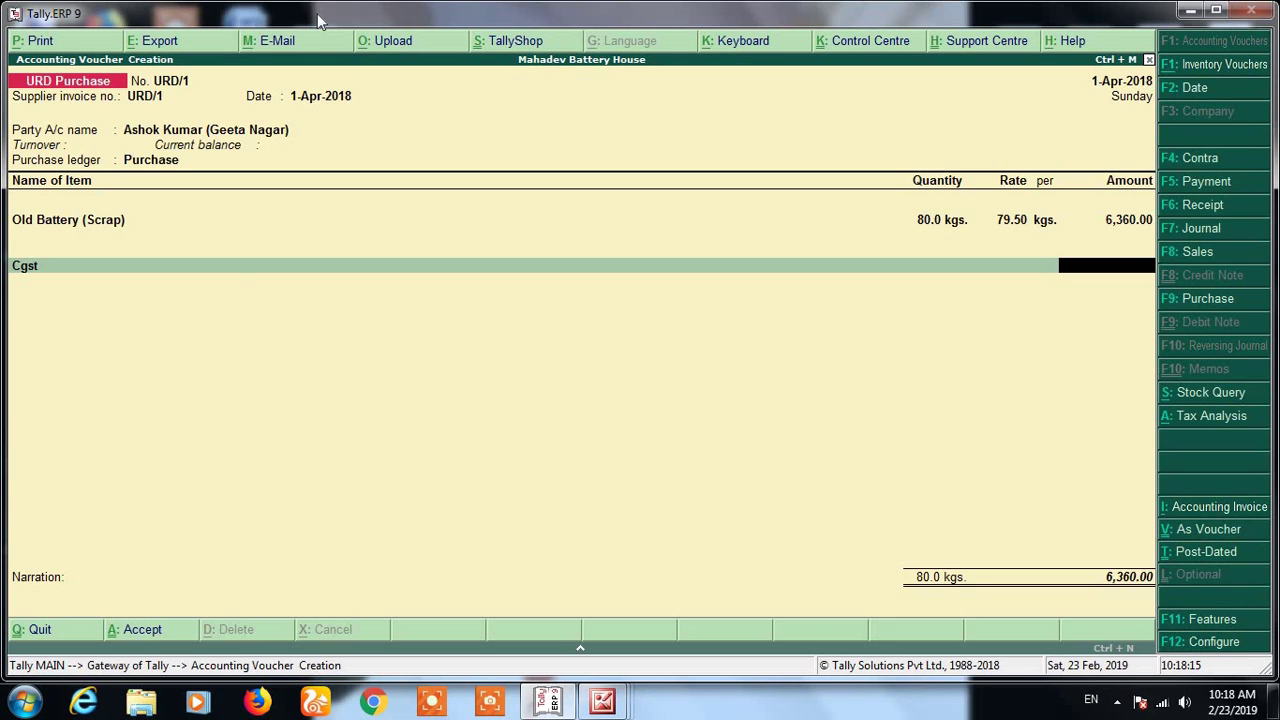
key("BackSpace")
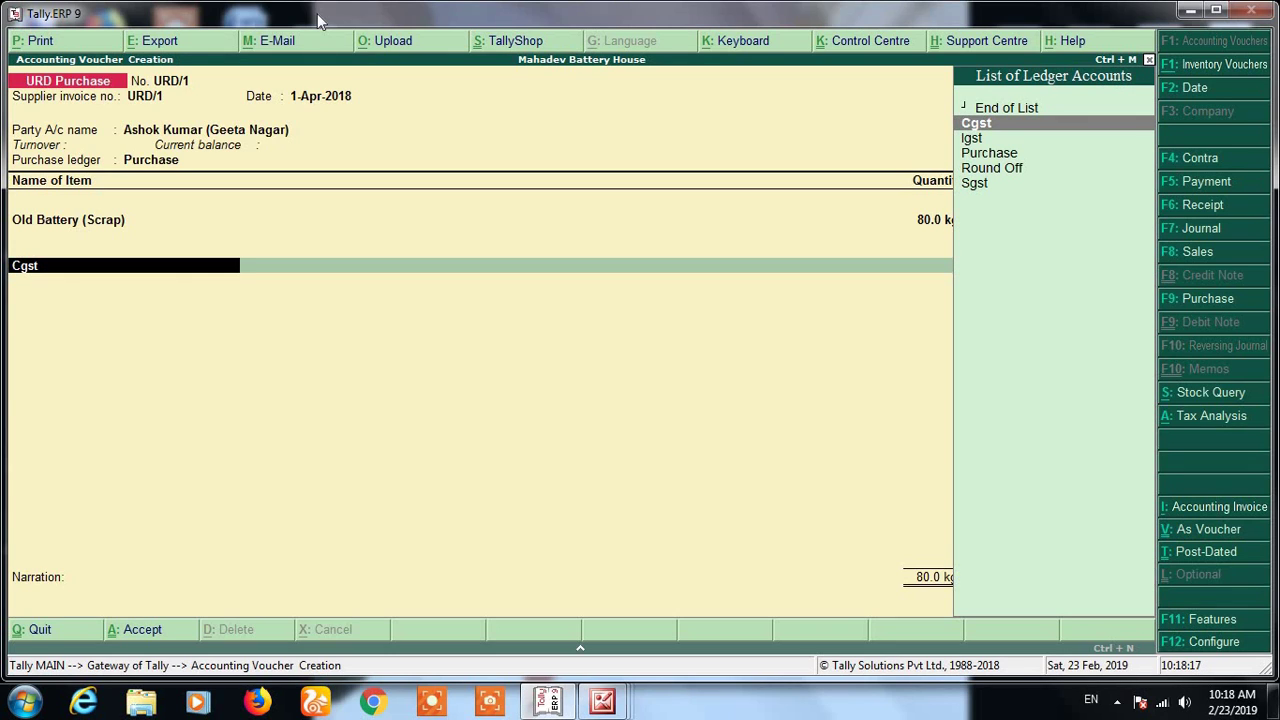
key("BackSpace")
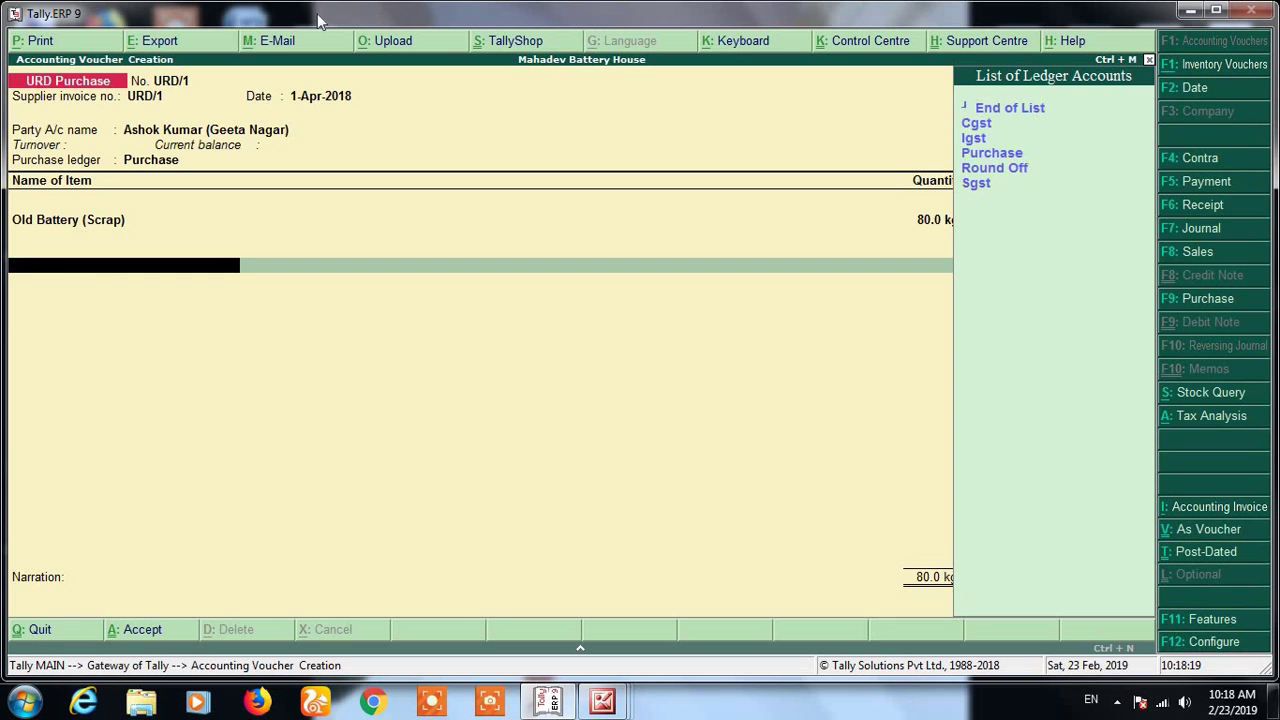
key("BackSpace")
End the ledger list, leave the narration blank and save voucher URD/1
key("Return")
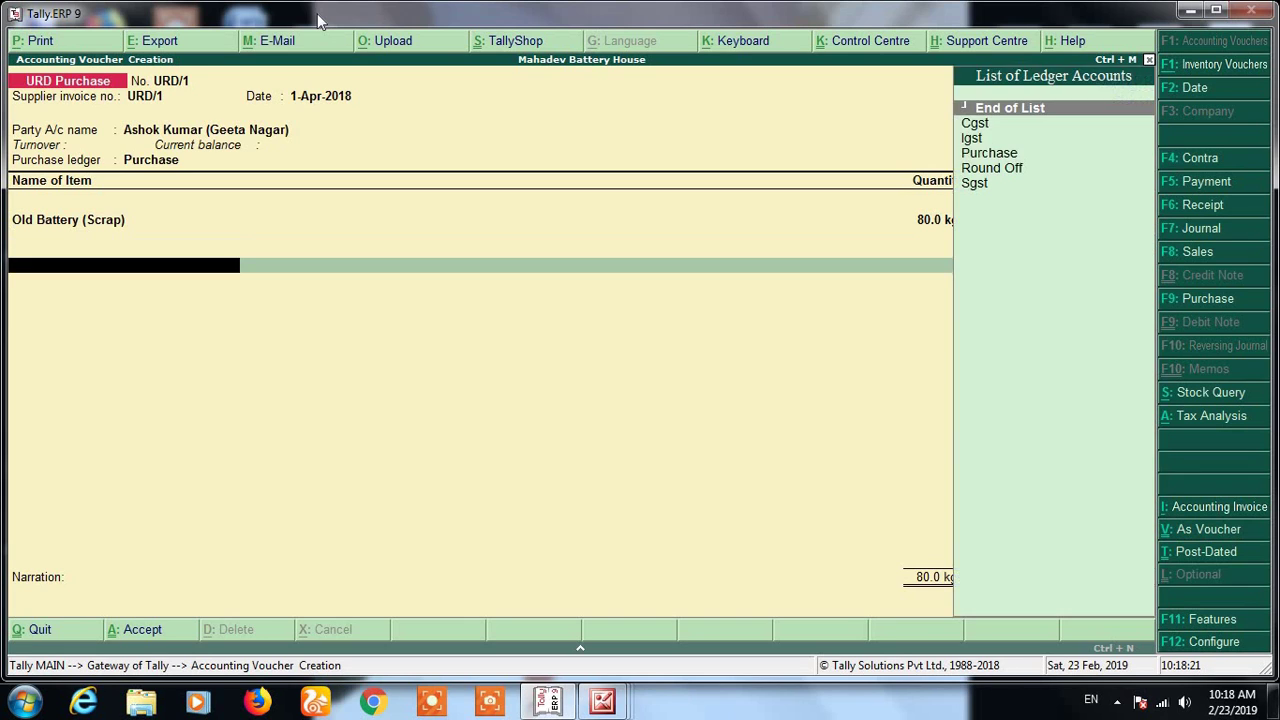
key("Return")
key("Return")
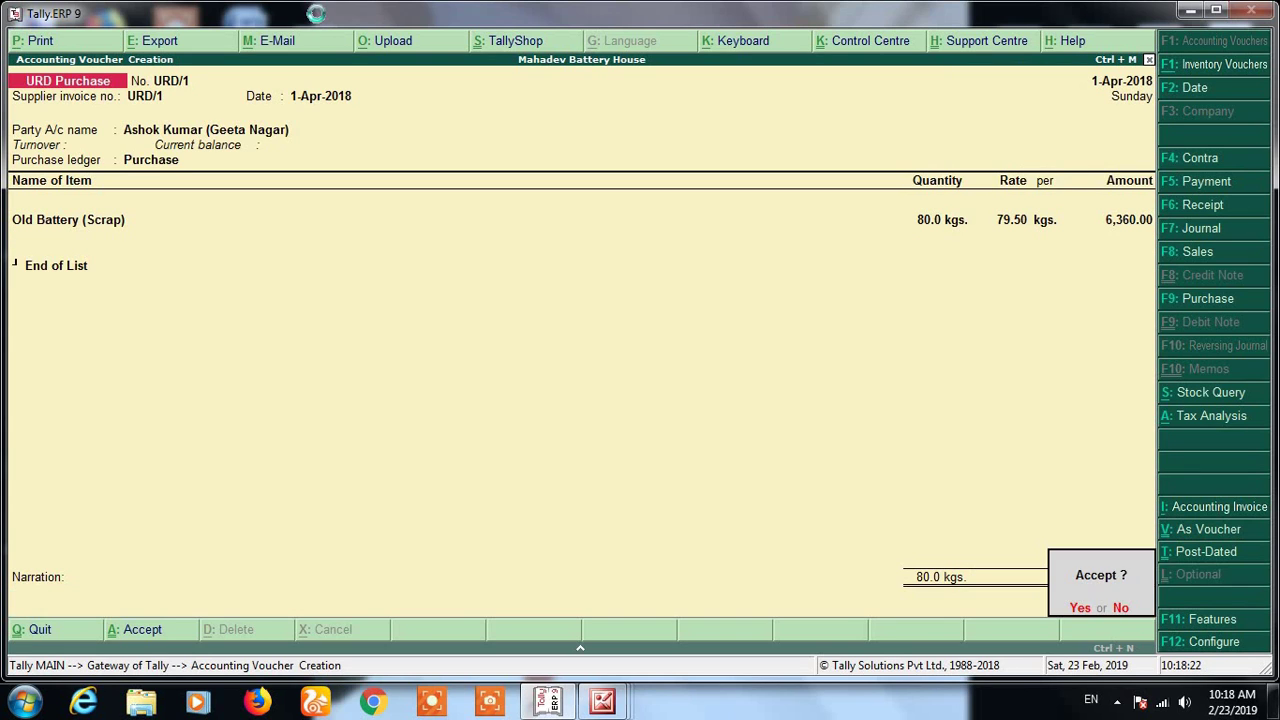
key("Return")
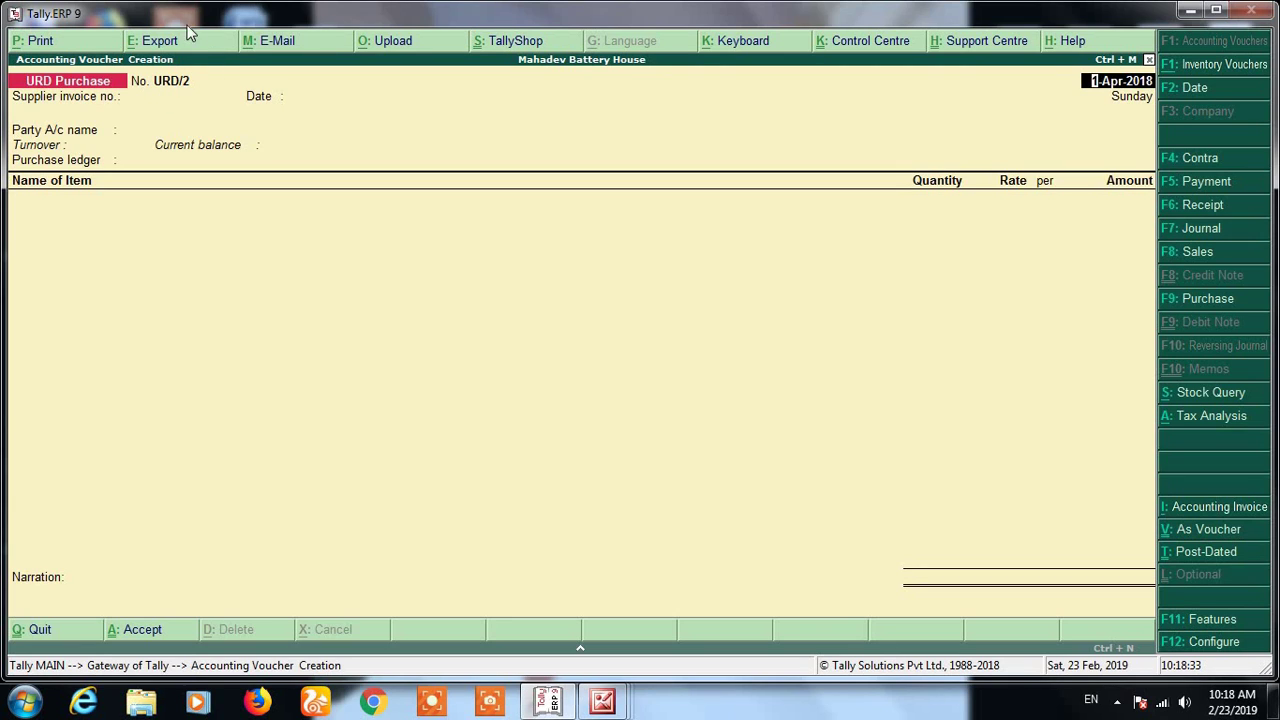
Keep the date 1-Apr-2018 on the new voucher and enter supplier invoice number URD/2 with the same date
key("Return")
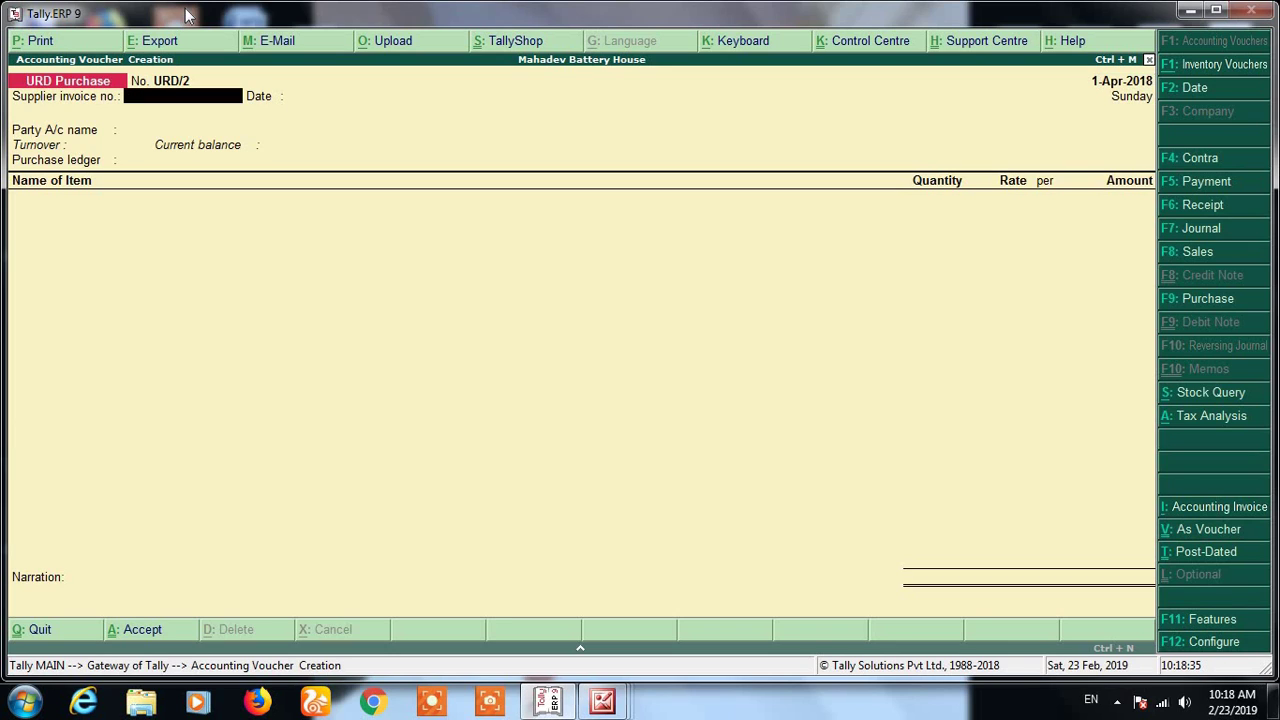
type("URD/2")
key("Return")
key("Return")
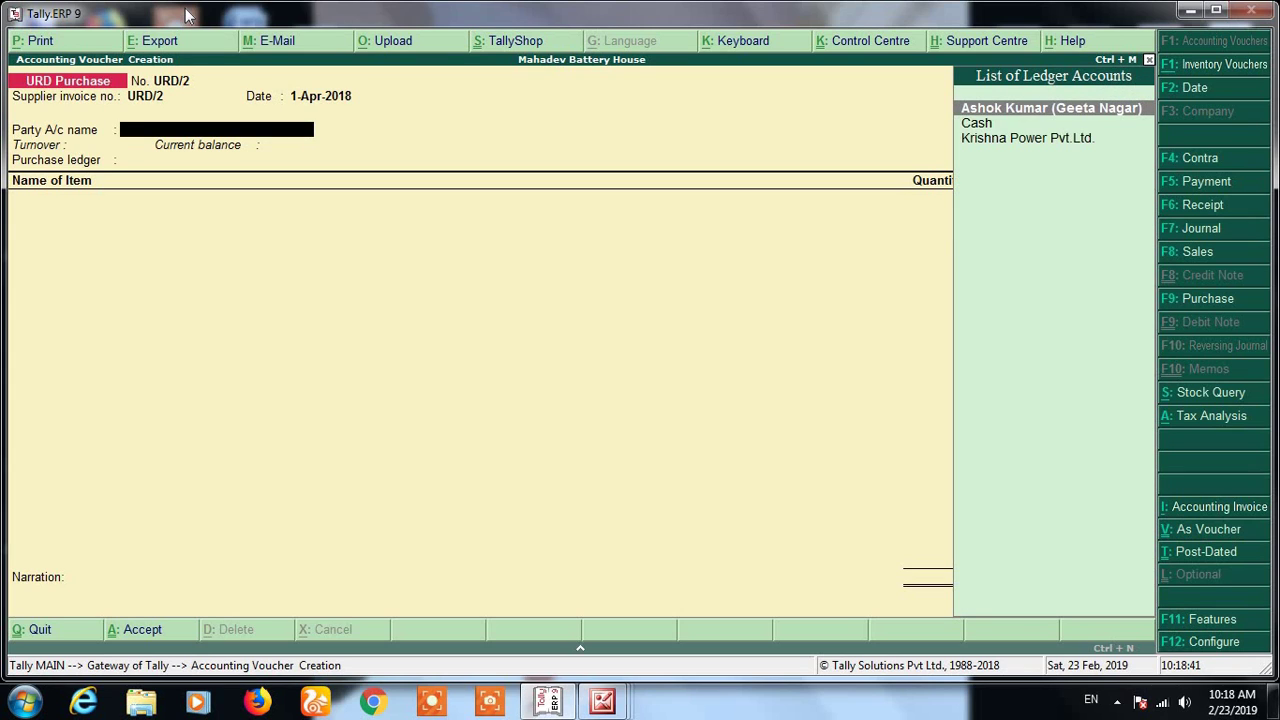
Set the party account of voucher URD/2 to Cash and the purchase ledger to Purchase
type("Ca")
key("Return")
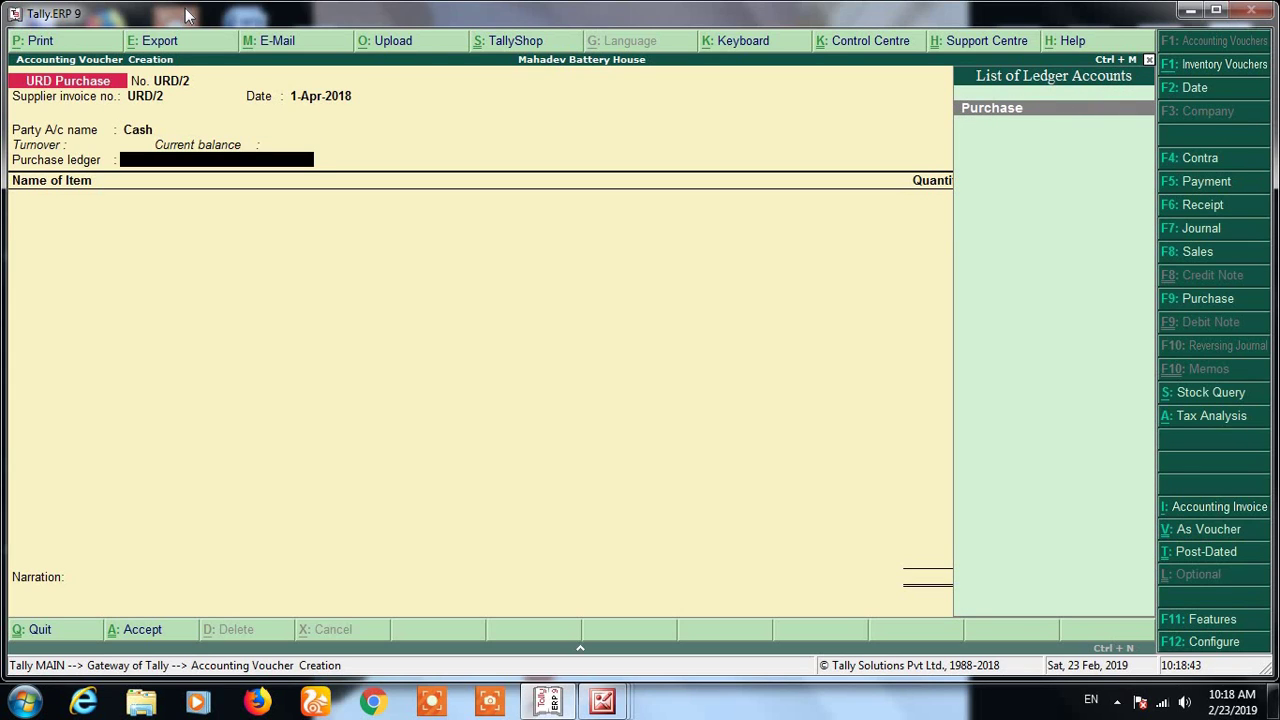
key("Return")
Add 100 kgs. of Old Battery (Scrap) to voucher URD/2 at a rate of 79.50 per kg
type("O")
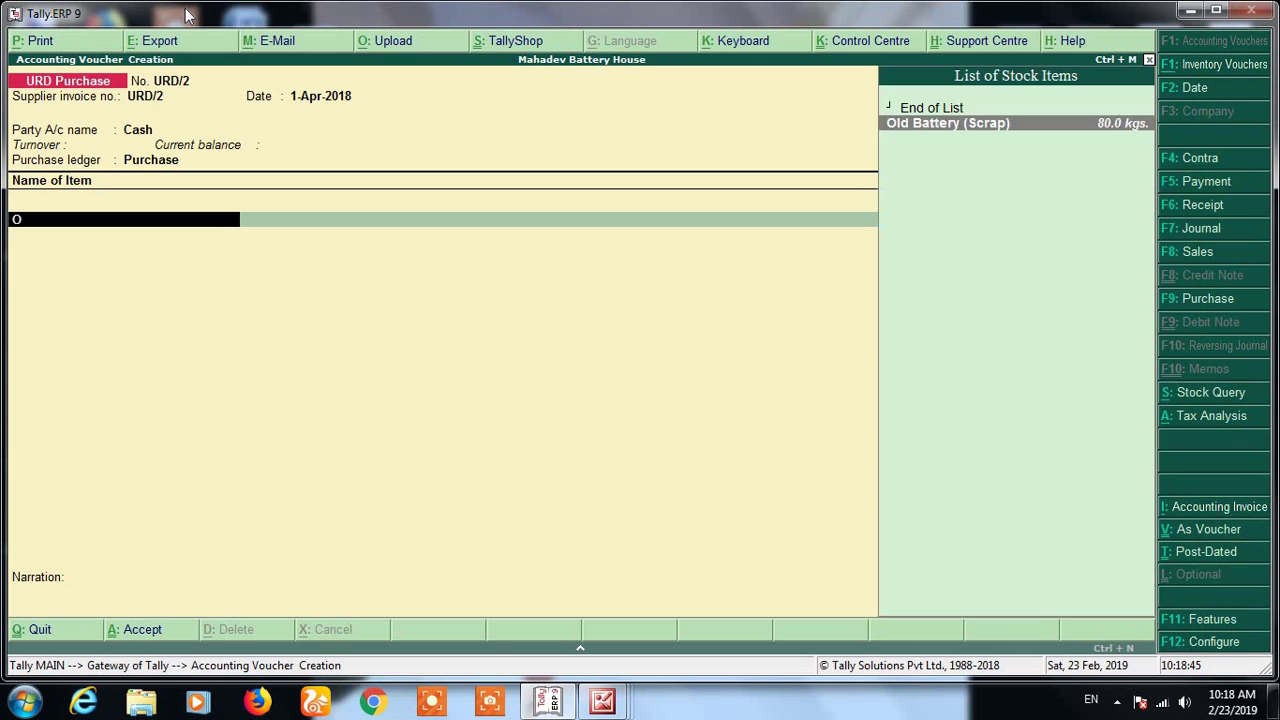
key("Return")
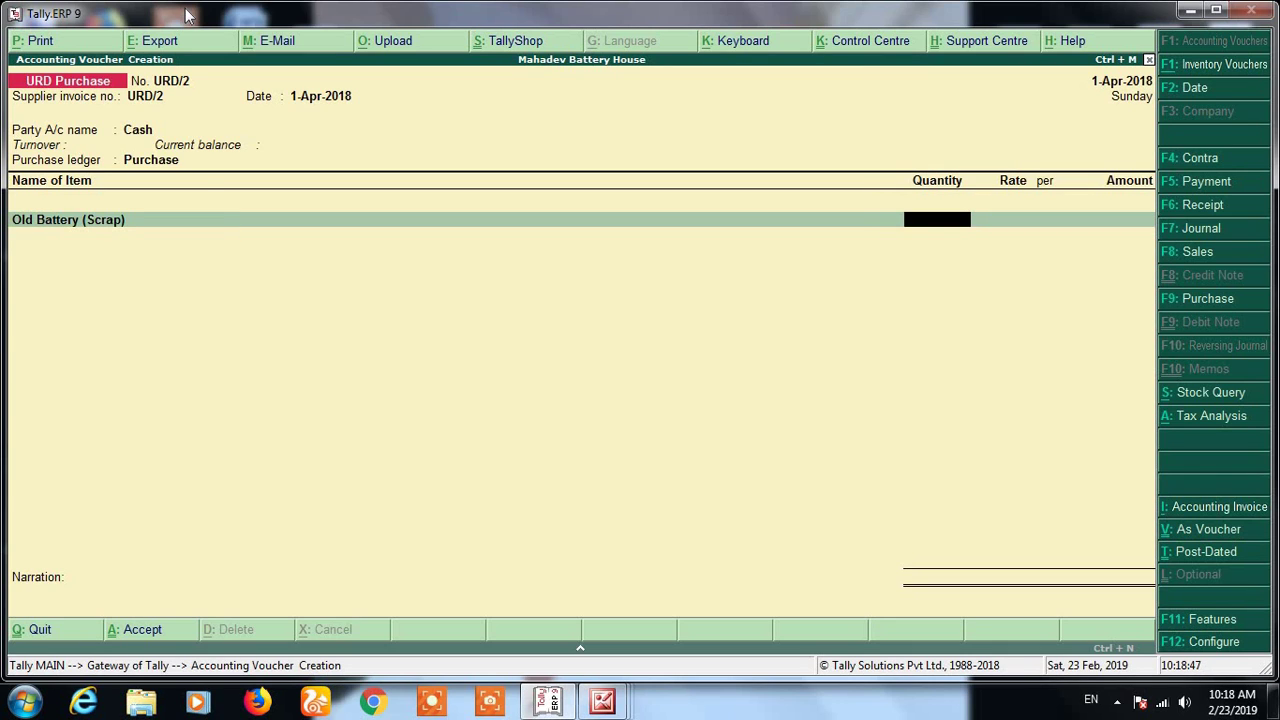
type("100")
key("Return")
key("Return")
key("Return")
key("Return")
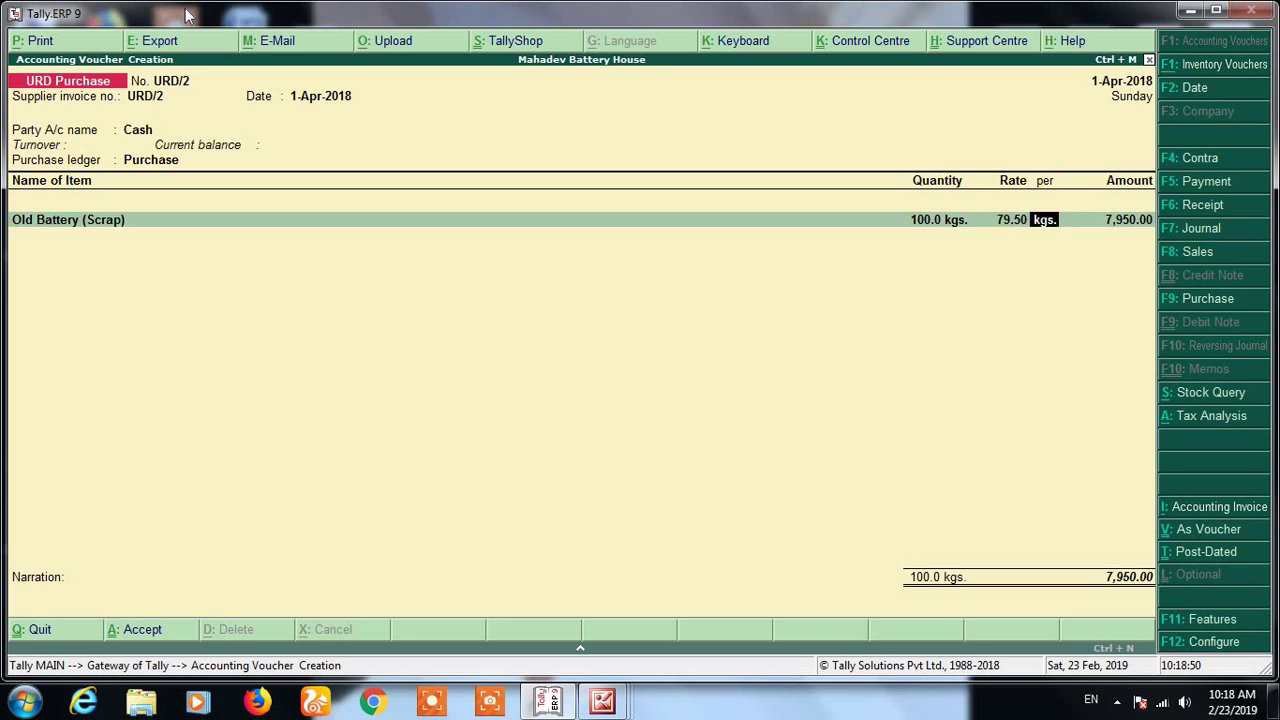
End the item list, leave the narration blank, save voucher URD/2 and leave voucher entry
key("Return")
key("Return")
key("Return")
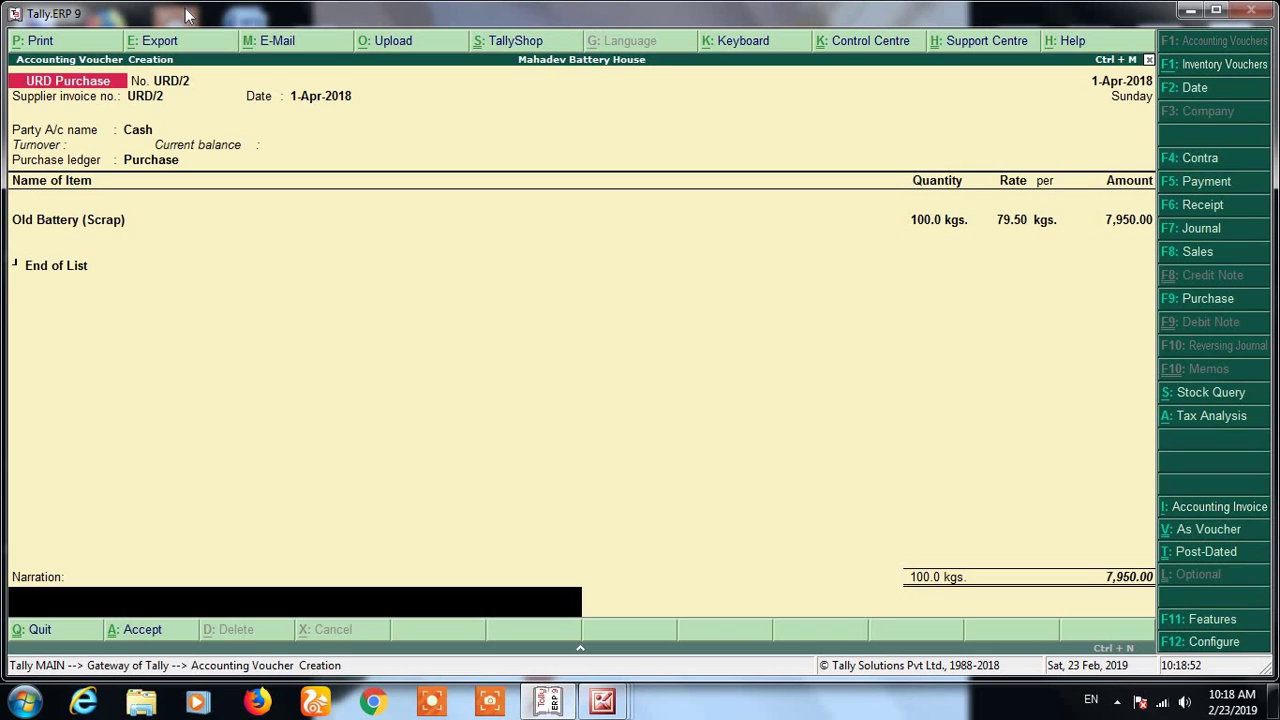
key("Return")
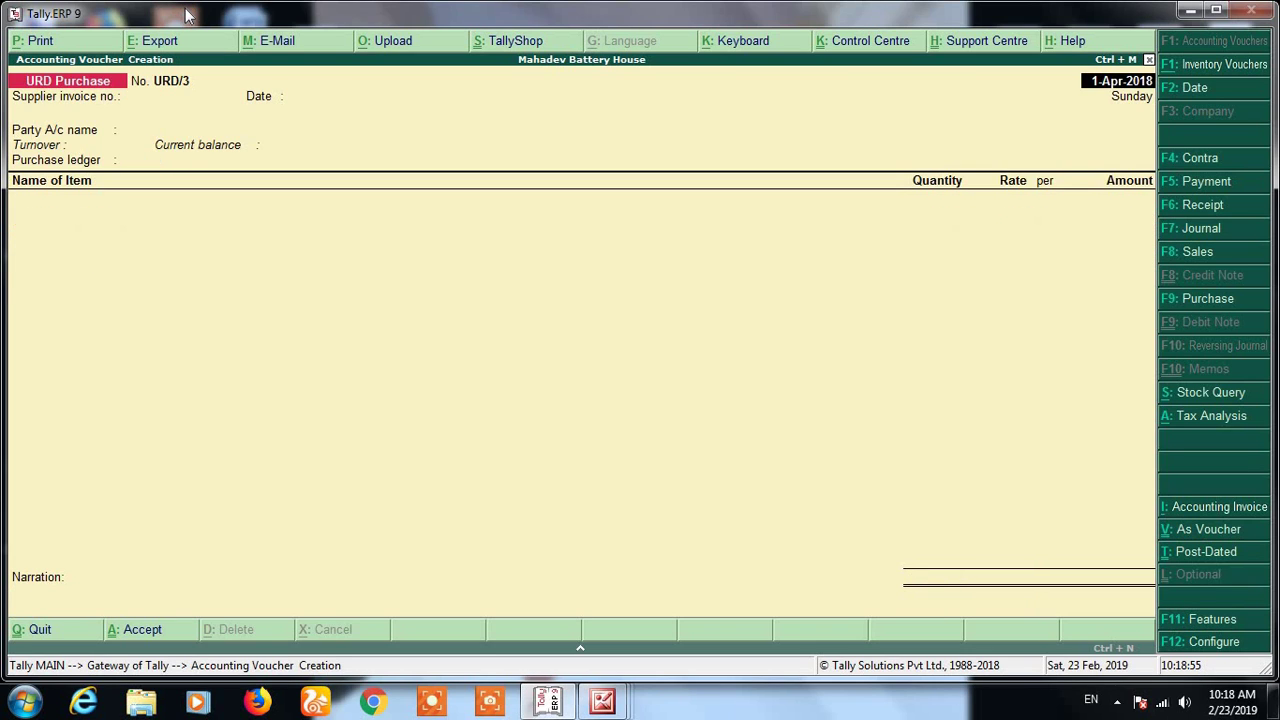
key("Escape")
key("Return")
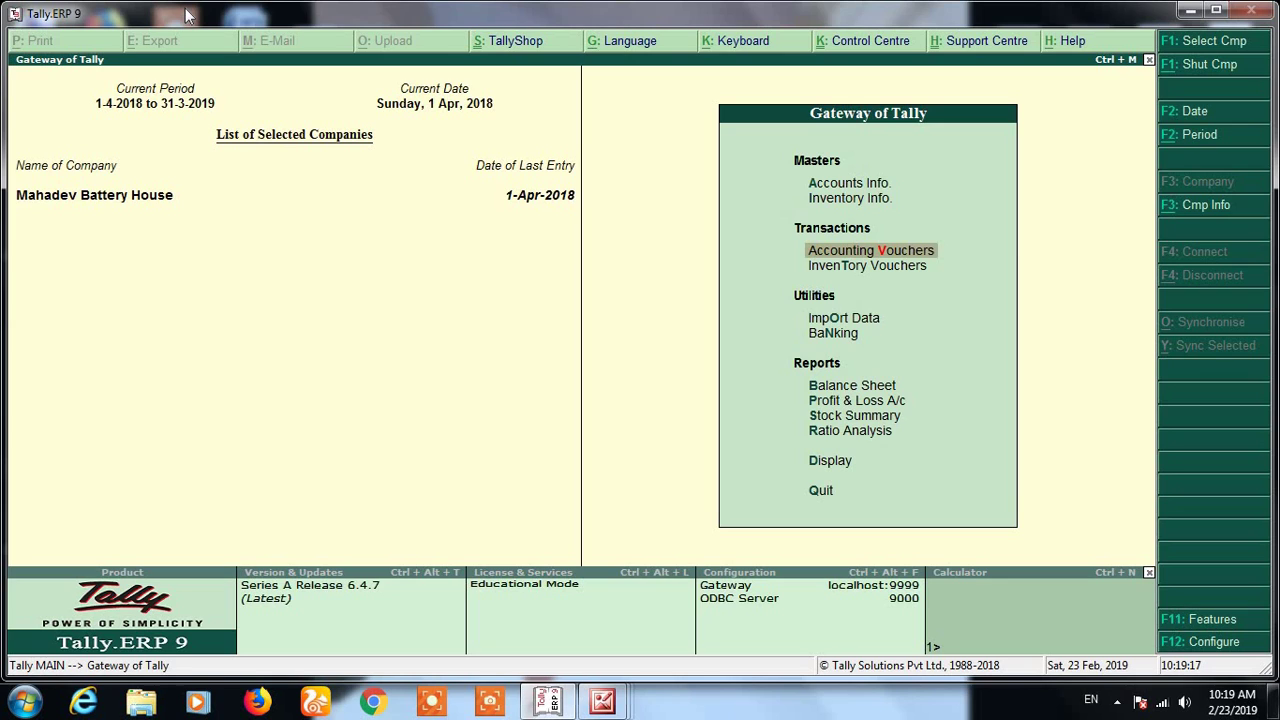
Open the Display reports from the Gateway of Tally
key("Down")
key("Down")
key("Down")
key("Down")
key("Down")
key("Down")
key("Down")
key("Down")
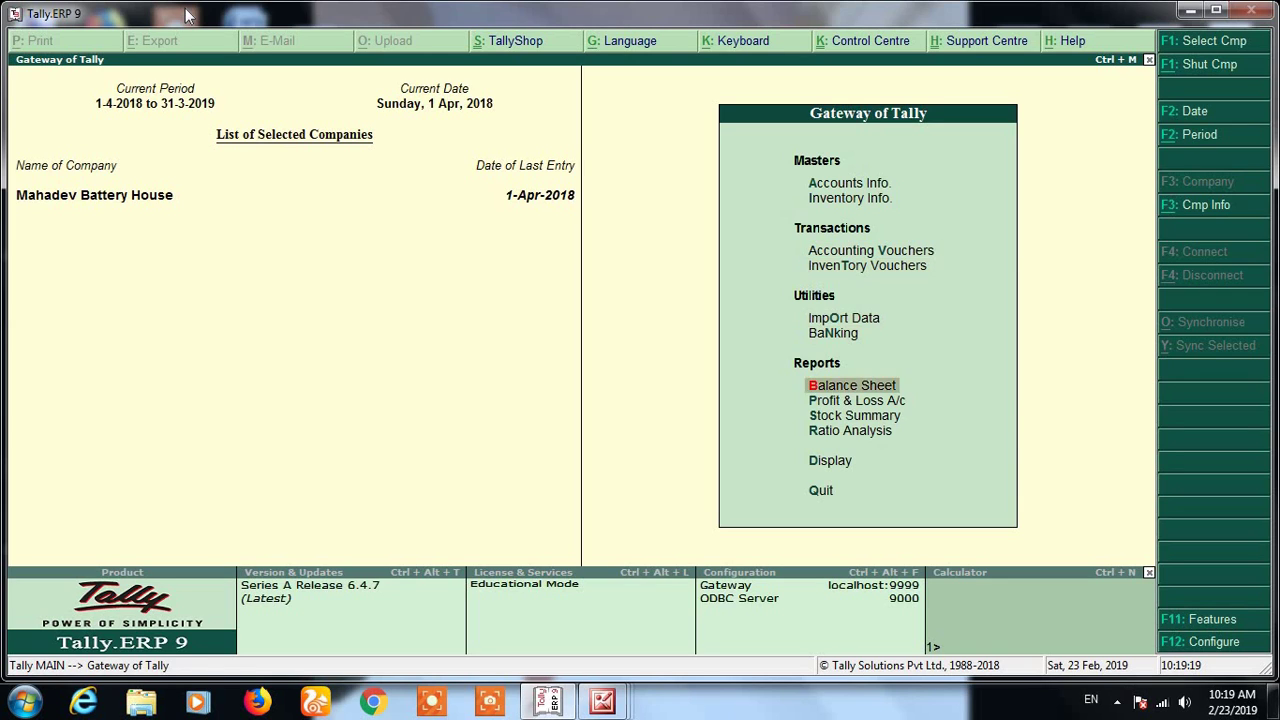
key("Return")
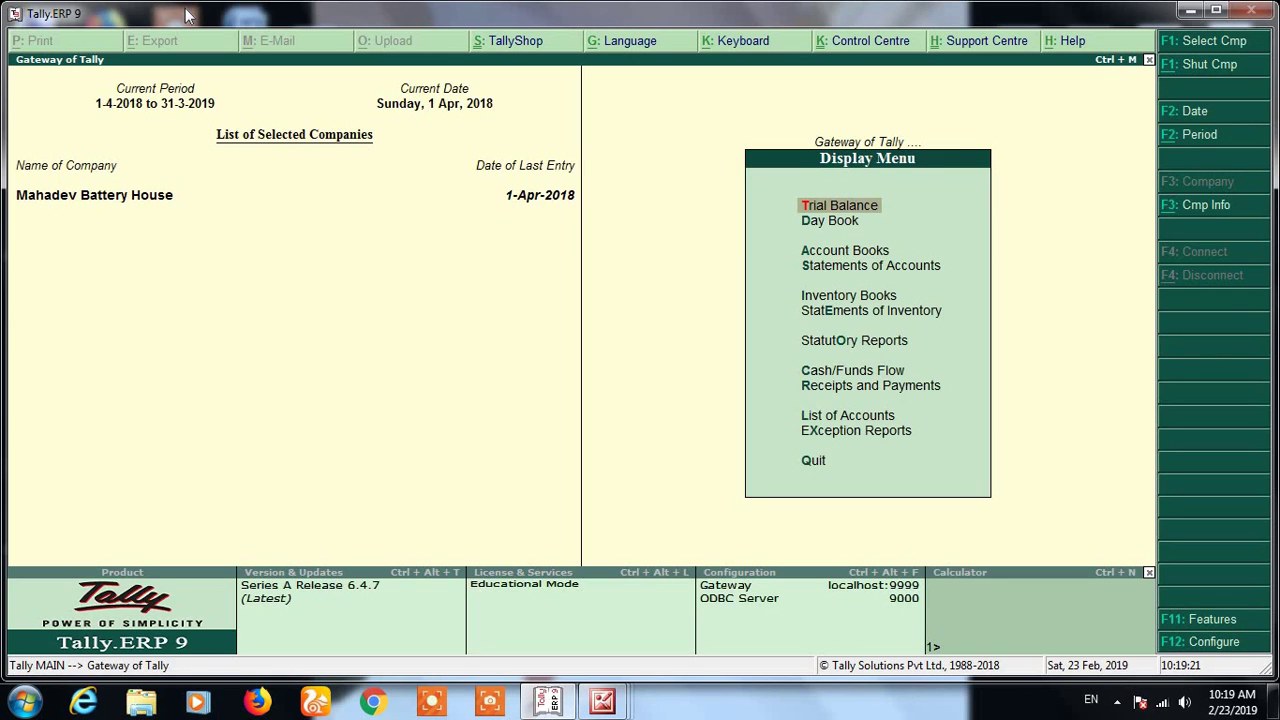
key("Down")
key("Down")
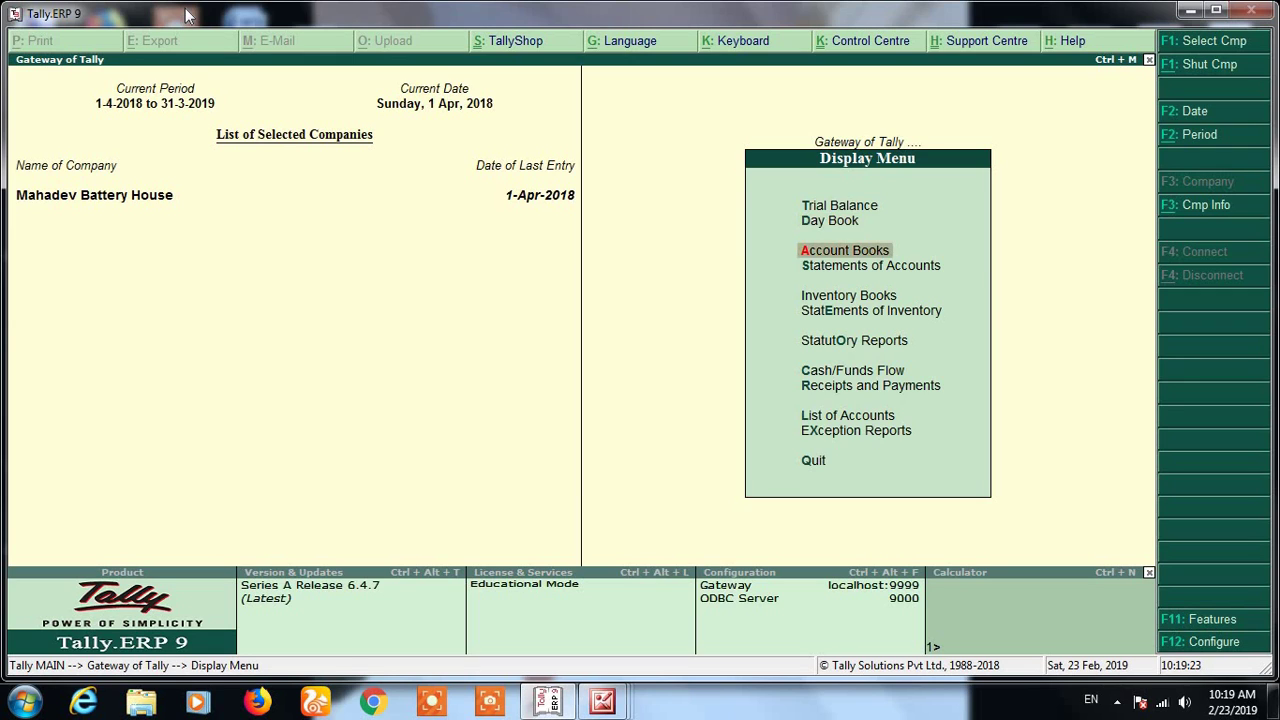
key("Return")
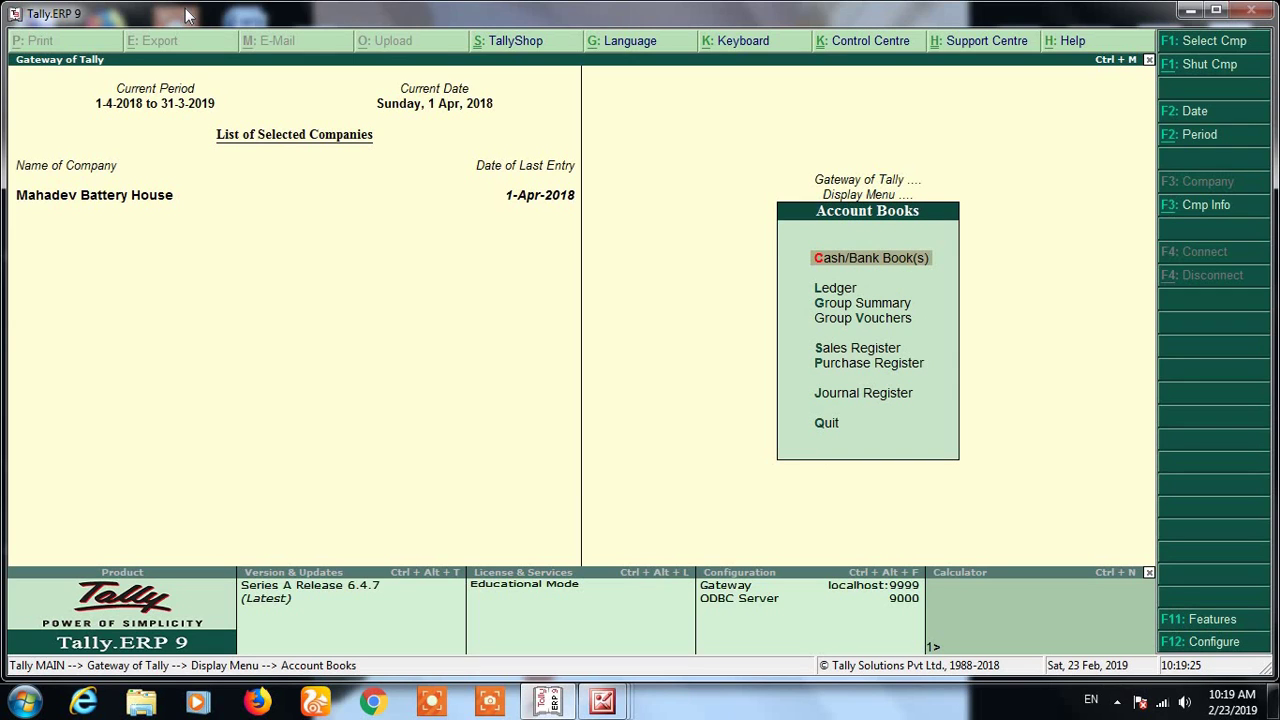
key("Escape")
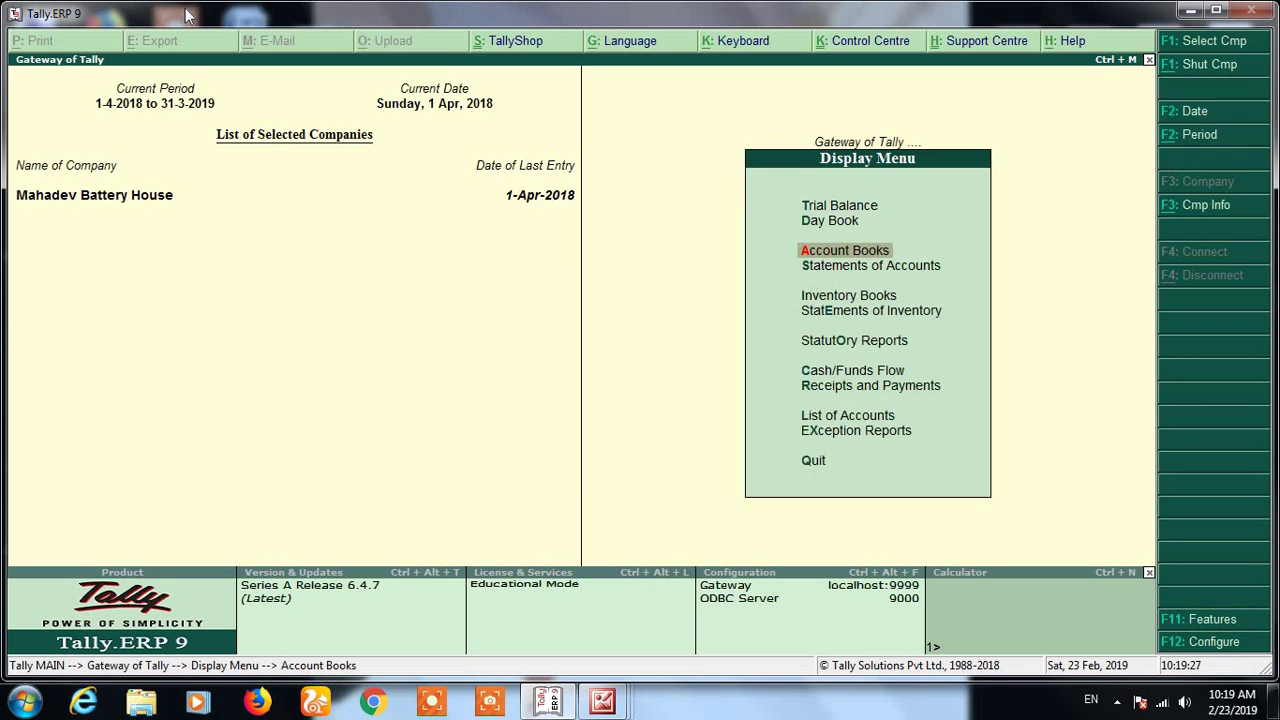
key("Escape")
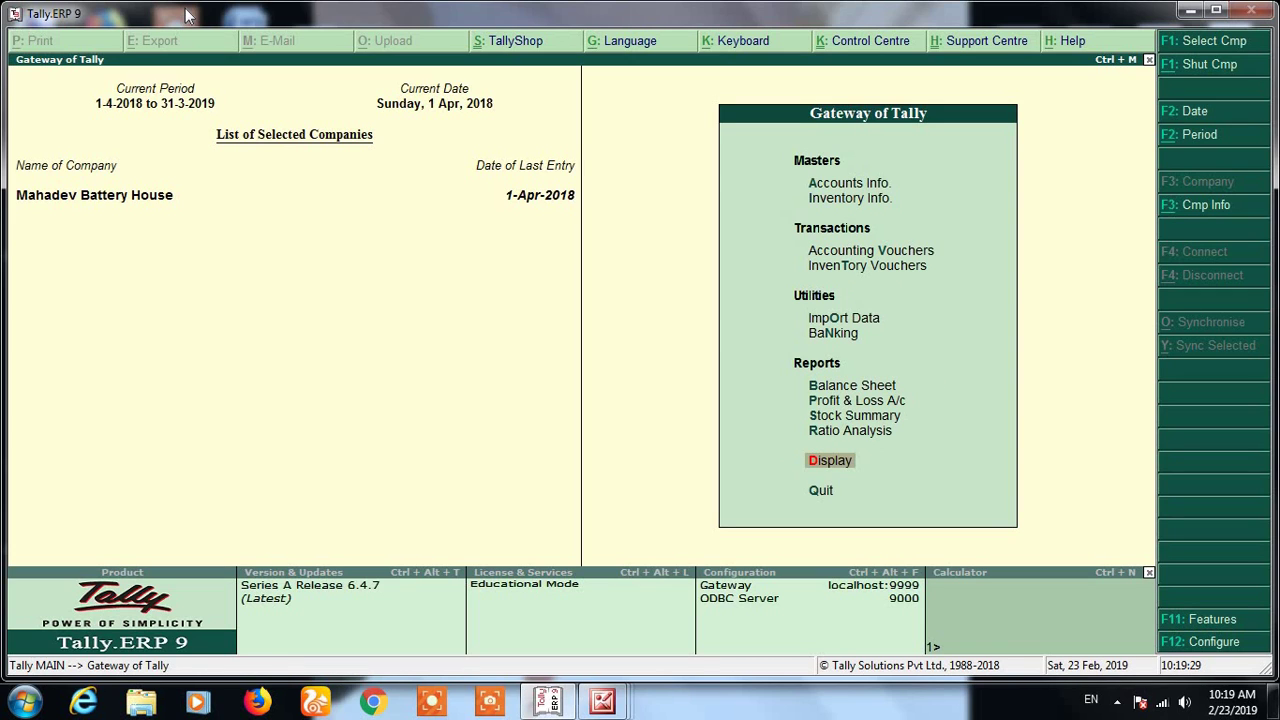
key("Return")
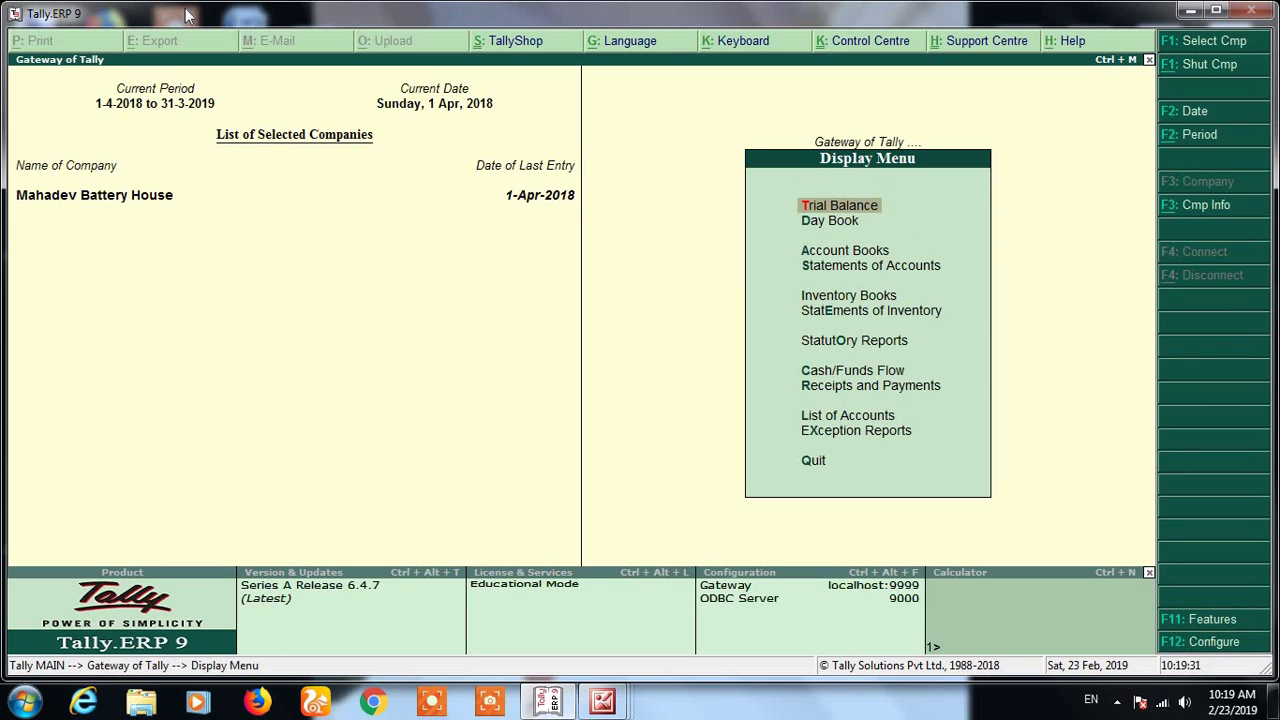
Open the GSTR-3B return from the GST statutory reports
key("Down")
key("Down")
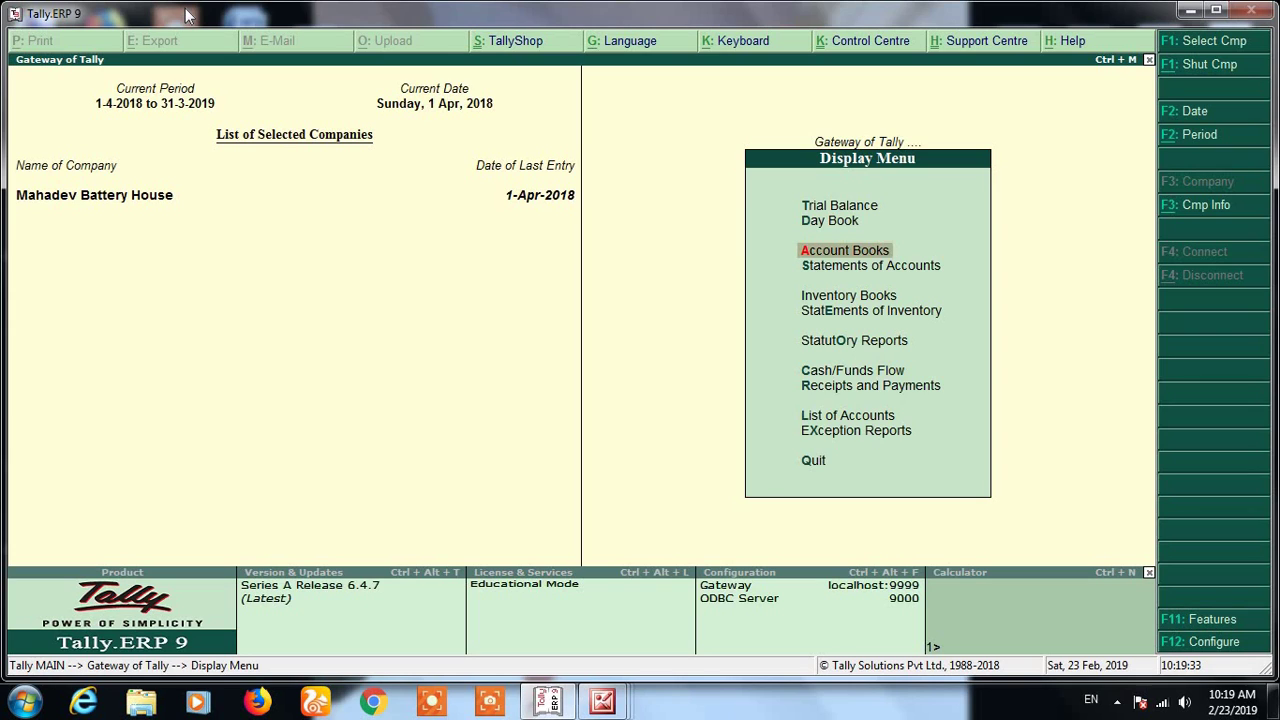
key("Down")
key("Down")
key("Down")
key("Down")
key("Return")
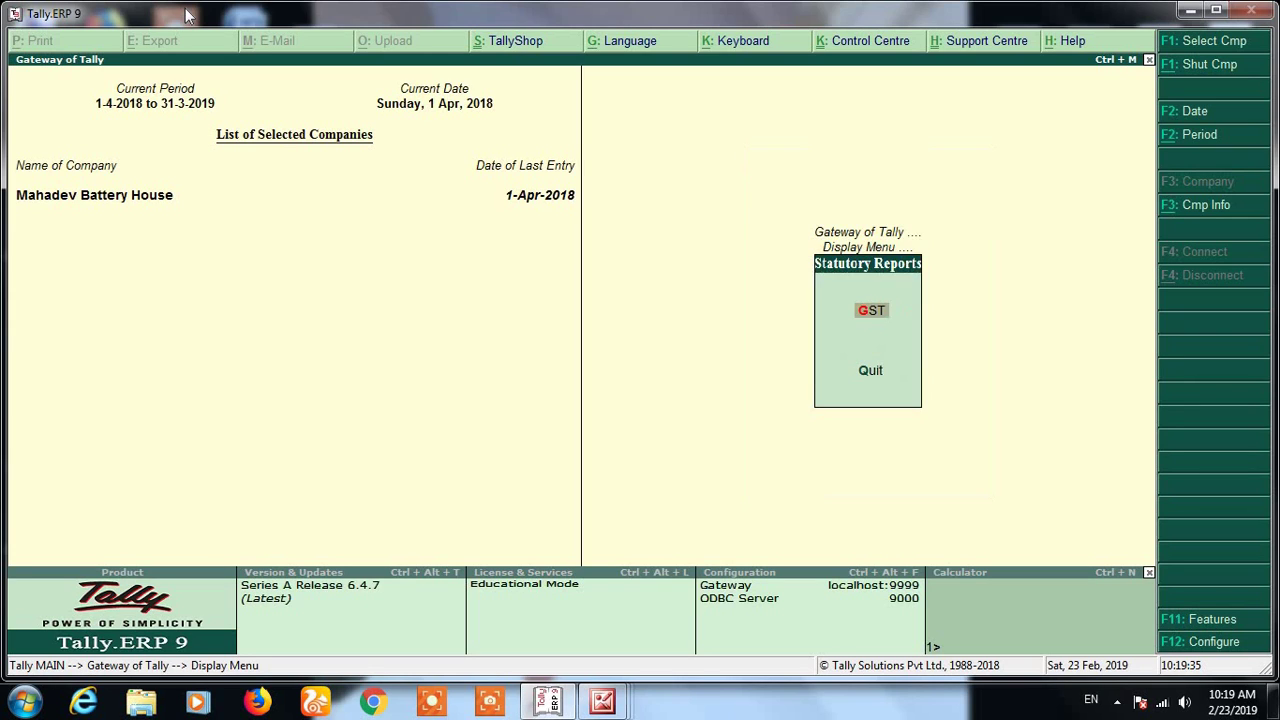
key("Return")
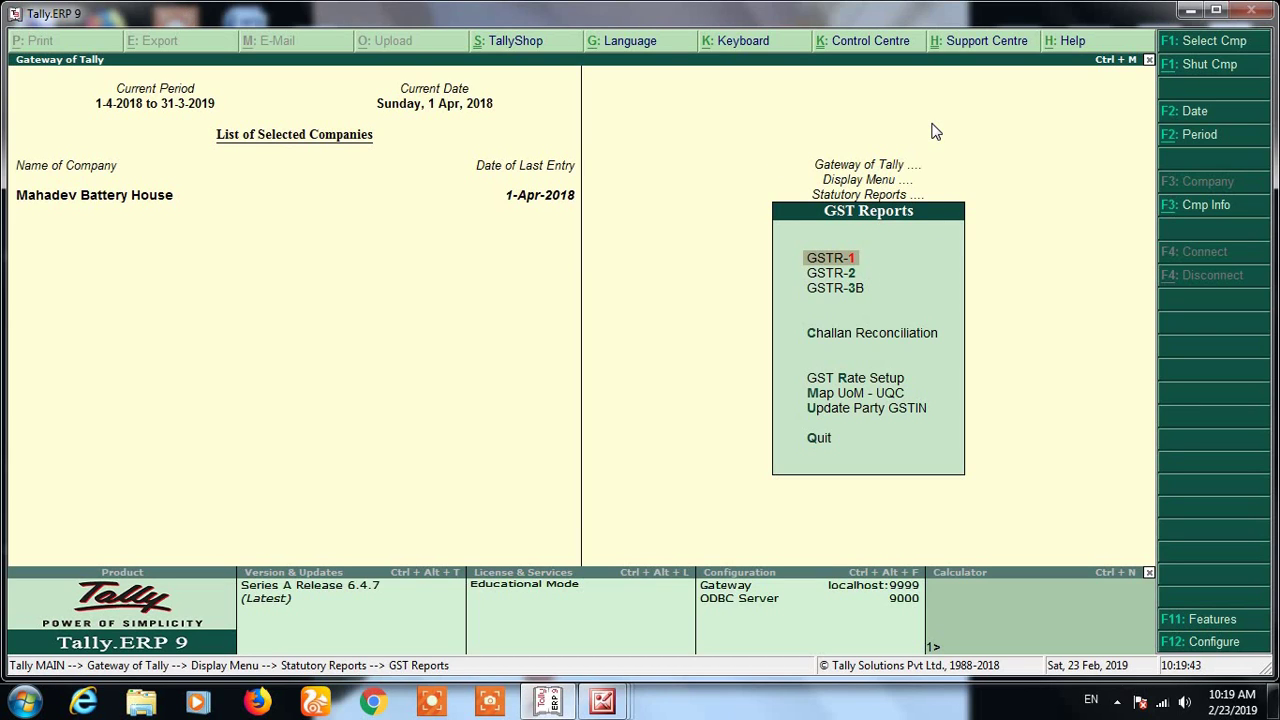
key("Down")
key("Down")
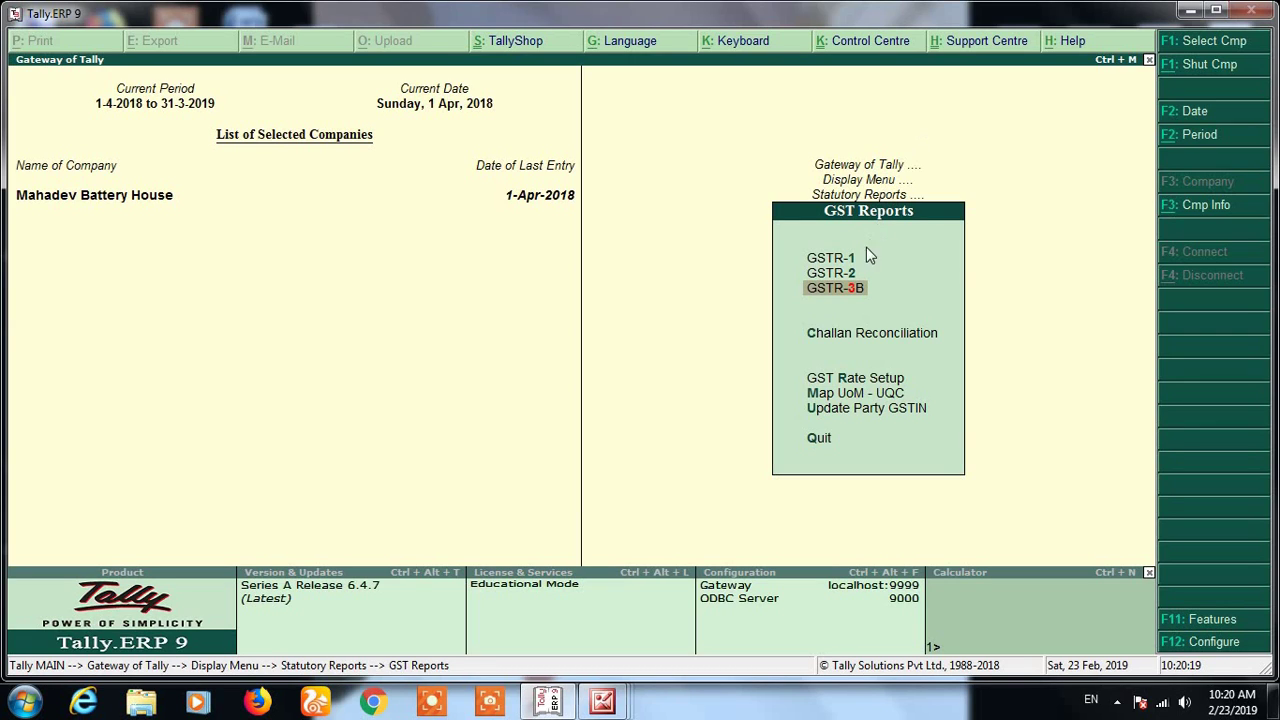
key("Return")
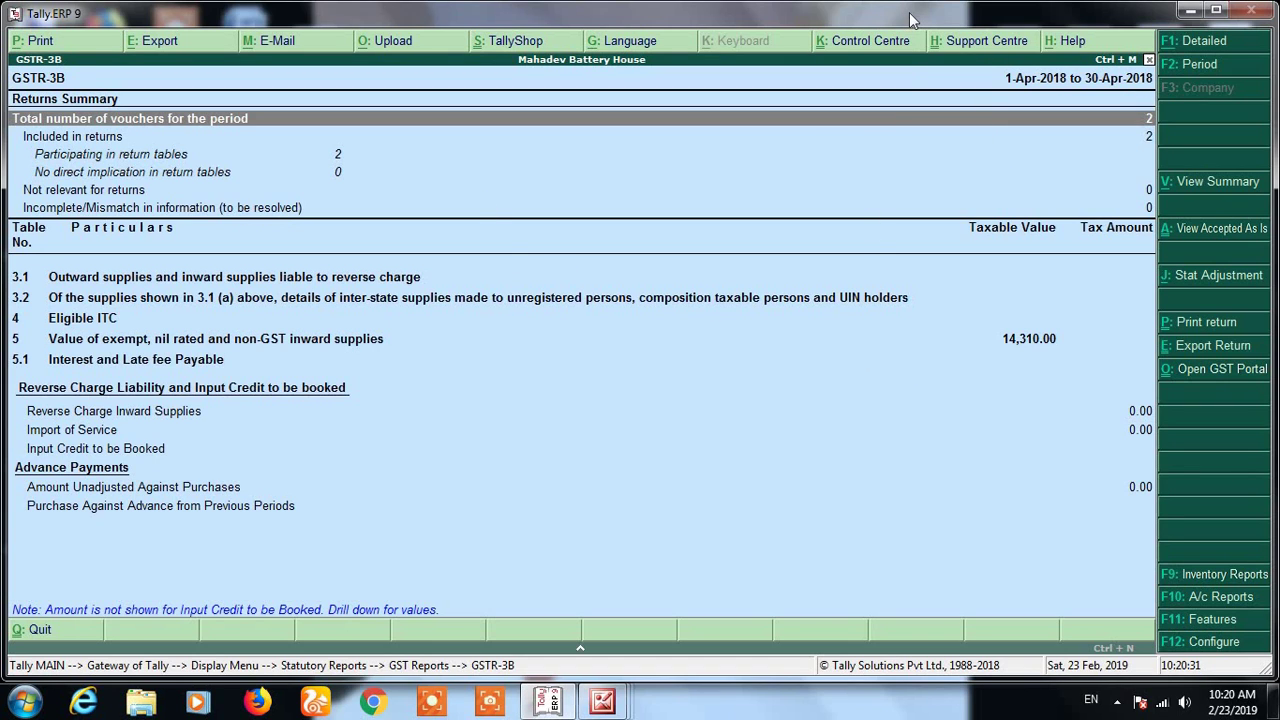
Expand the details of table 5, the value of exempt, nil rated and non-GST inward supplies, in GSTR-3B
key("Down")
key("Down")
key("Down")
key("Down")
key("Down")
key("Down")
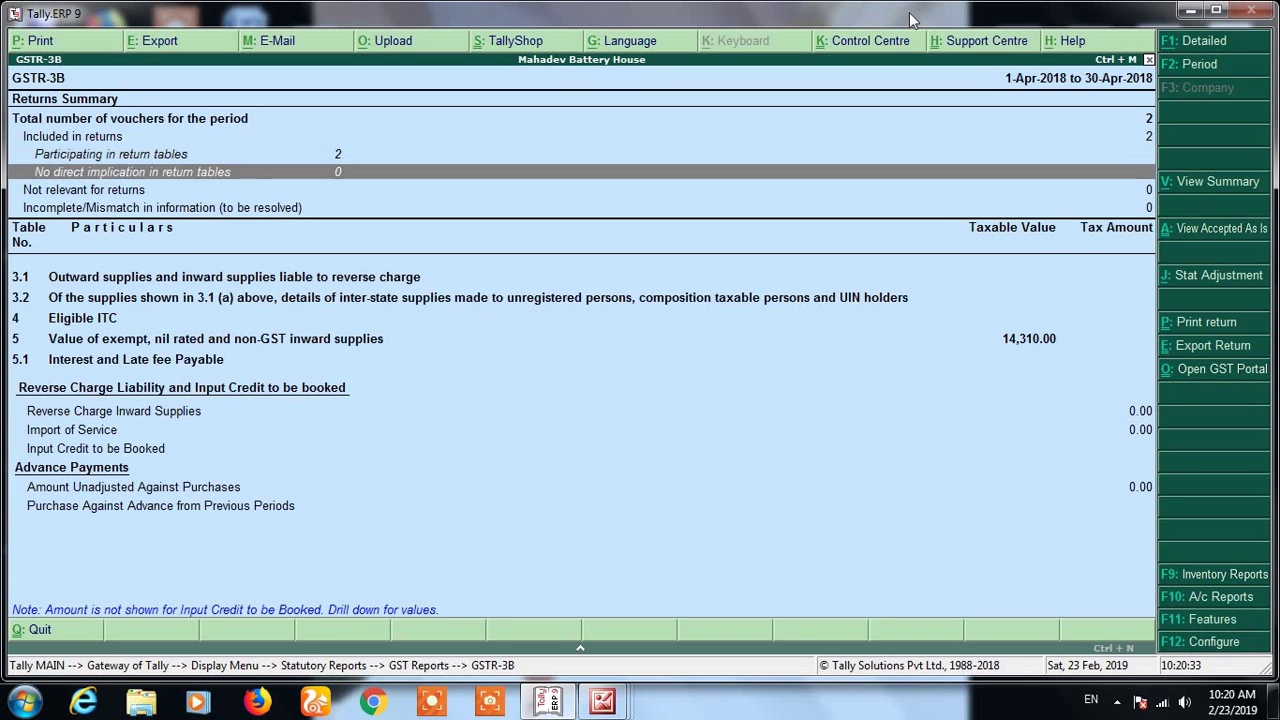
key("Down")
key("Down")
key("Down")
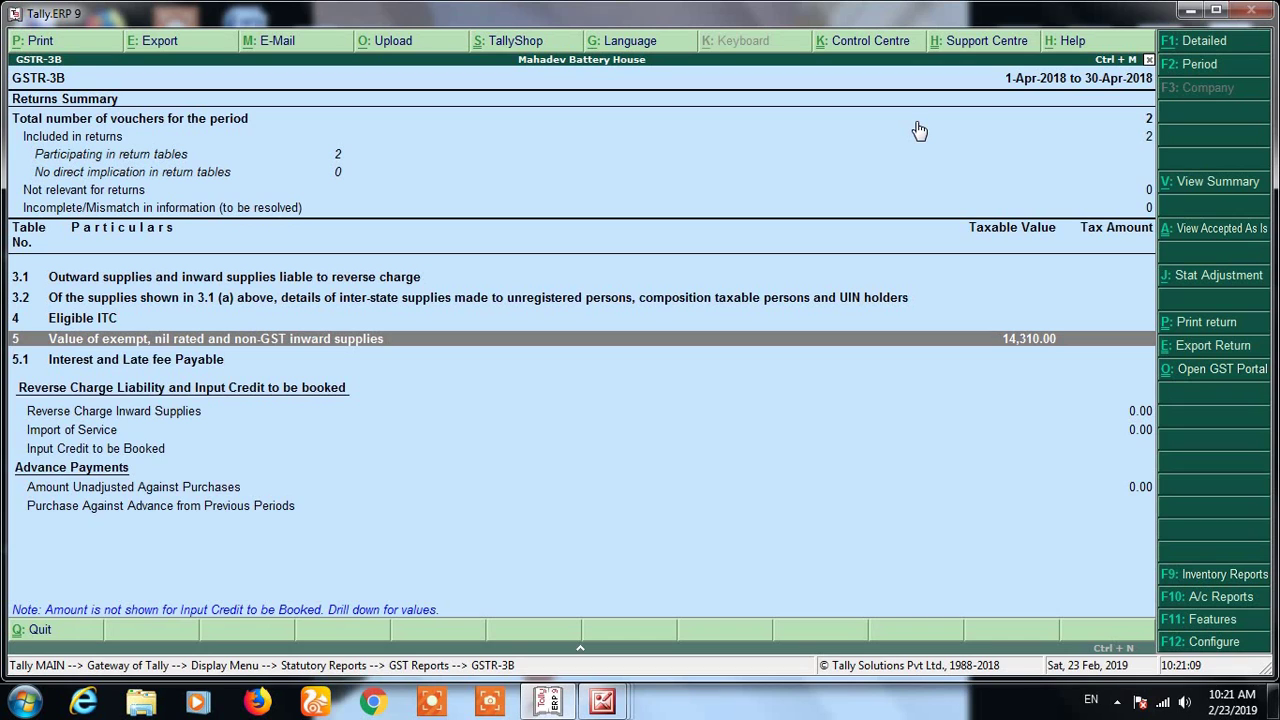
key("shift+Return")
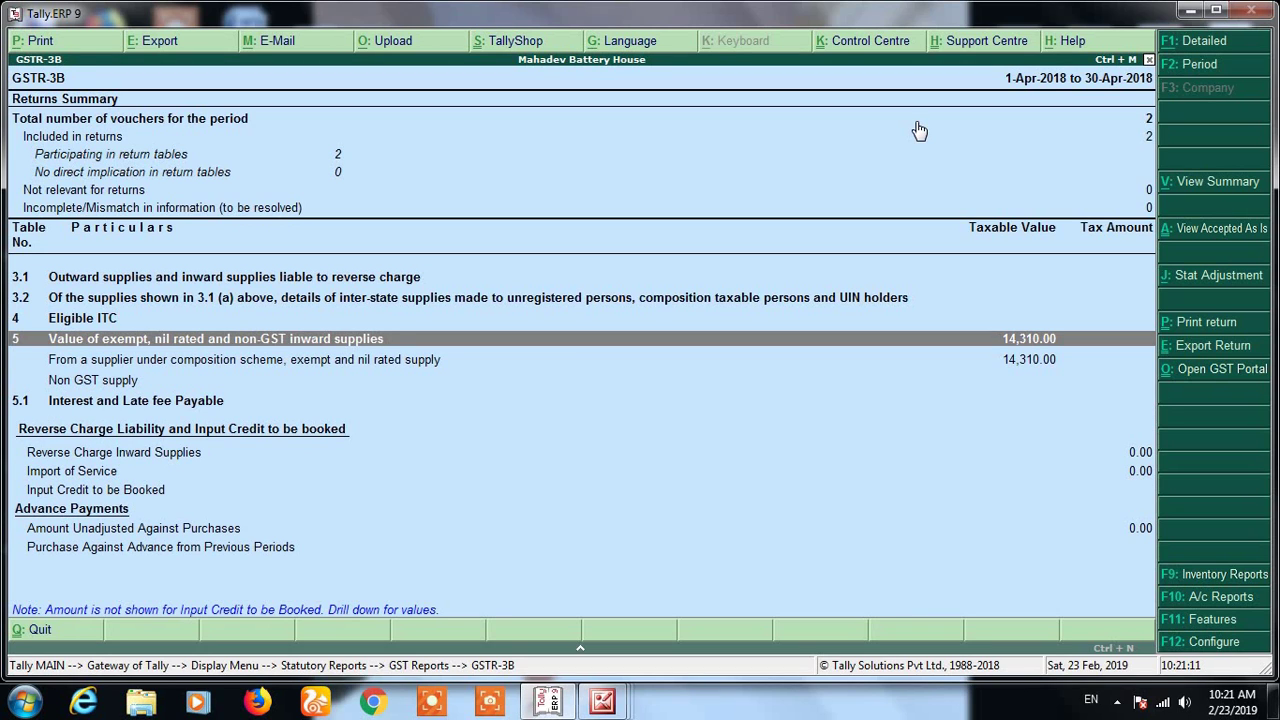
Drill into the composition, exempt and nil rated supply row and examine the URD Purchase vouchers under local Exempted
key("Down")
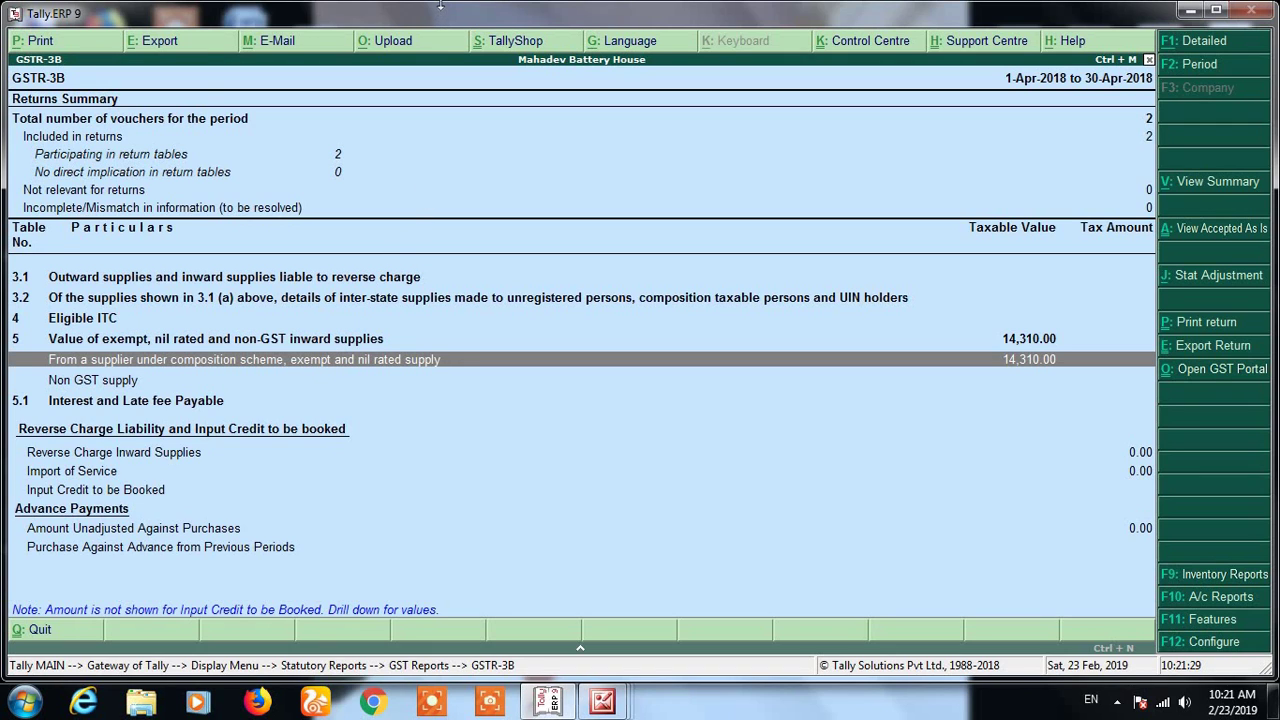
key("Return")
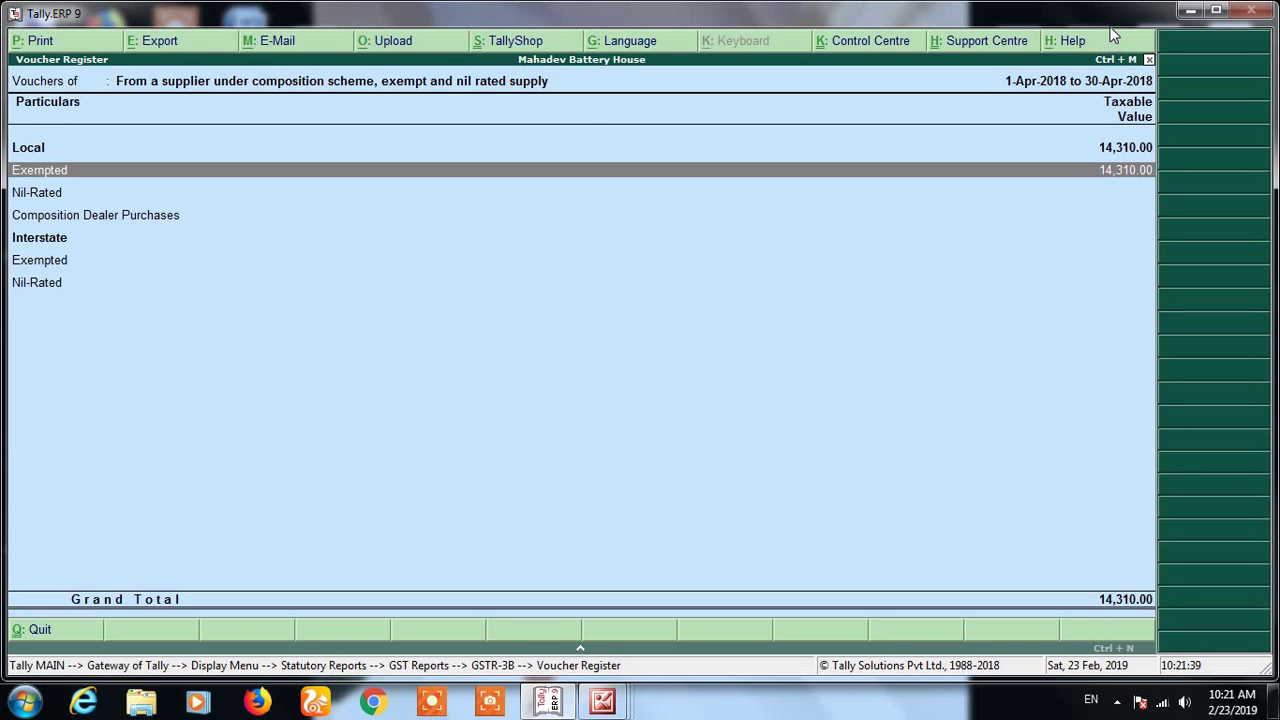
key("Return")
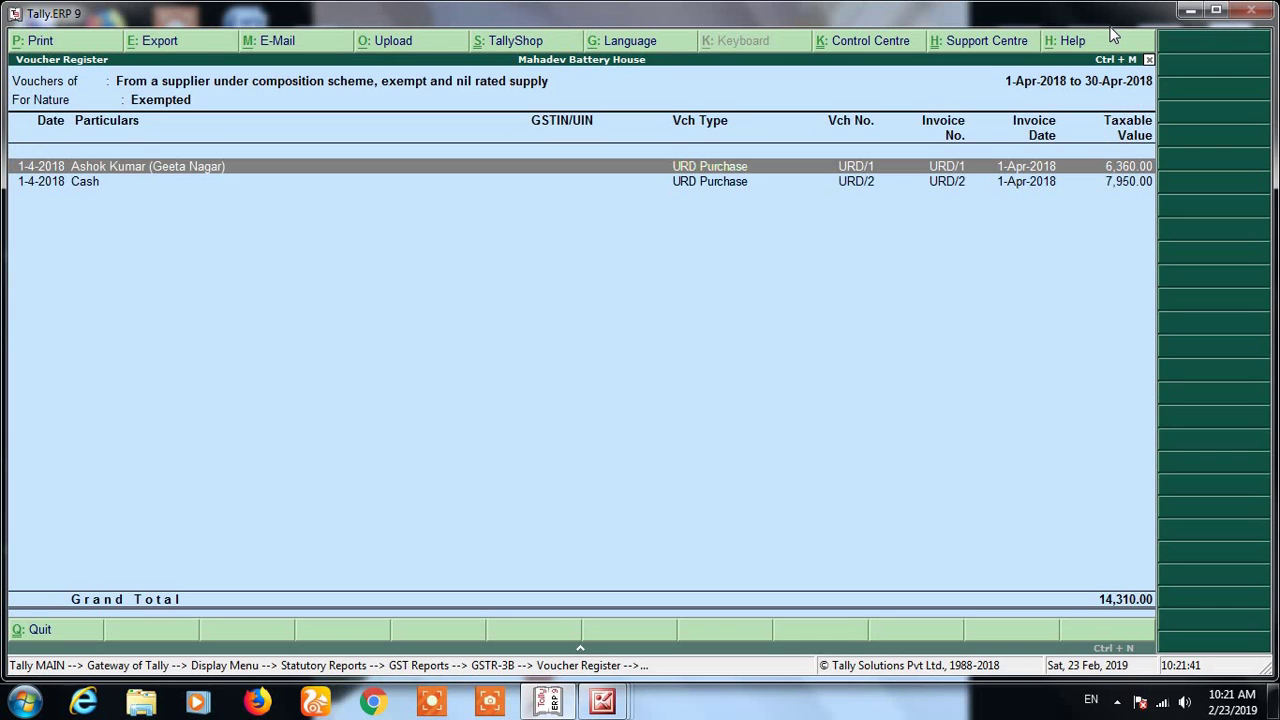
key("Down")
key("Up")
key("Down")
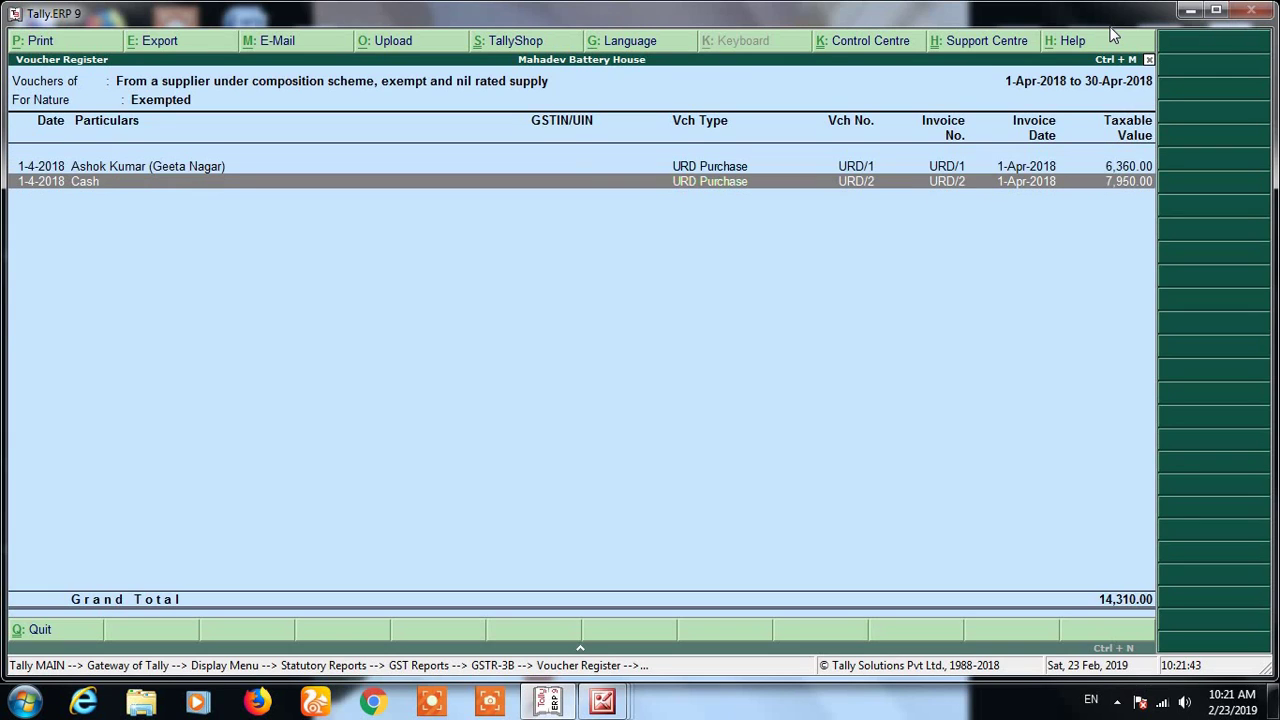
key("Up")
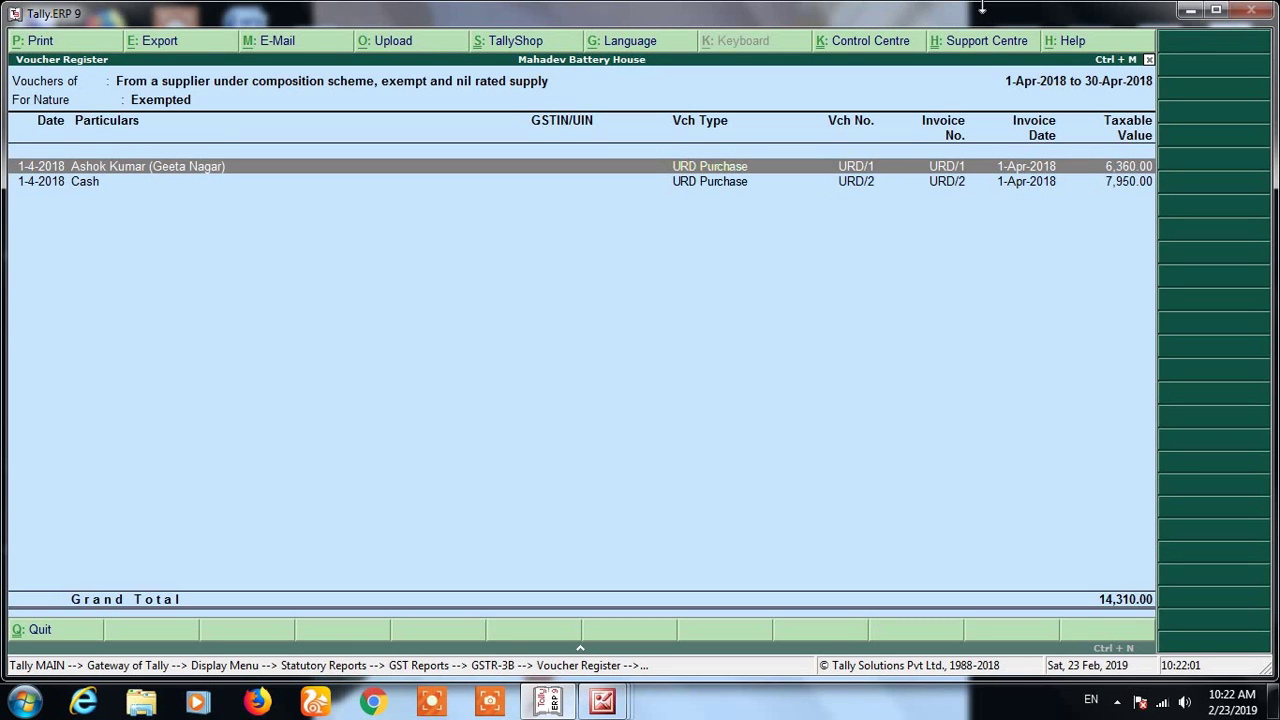
Inspect cash voucher URD/2 from the voucher register and return to the GSTR-3B summary without changing it
key("Down")
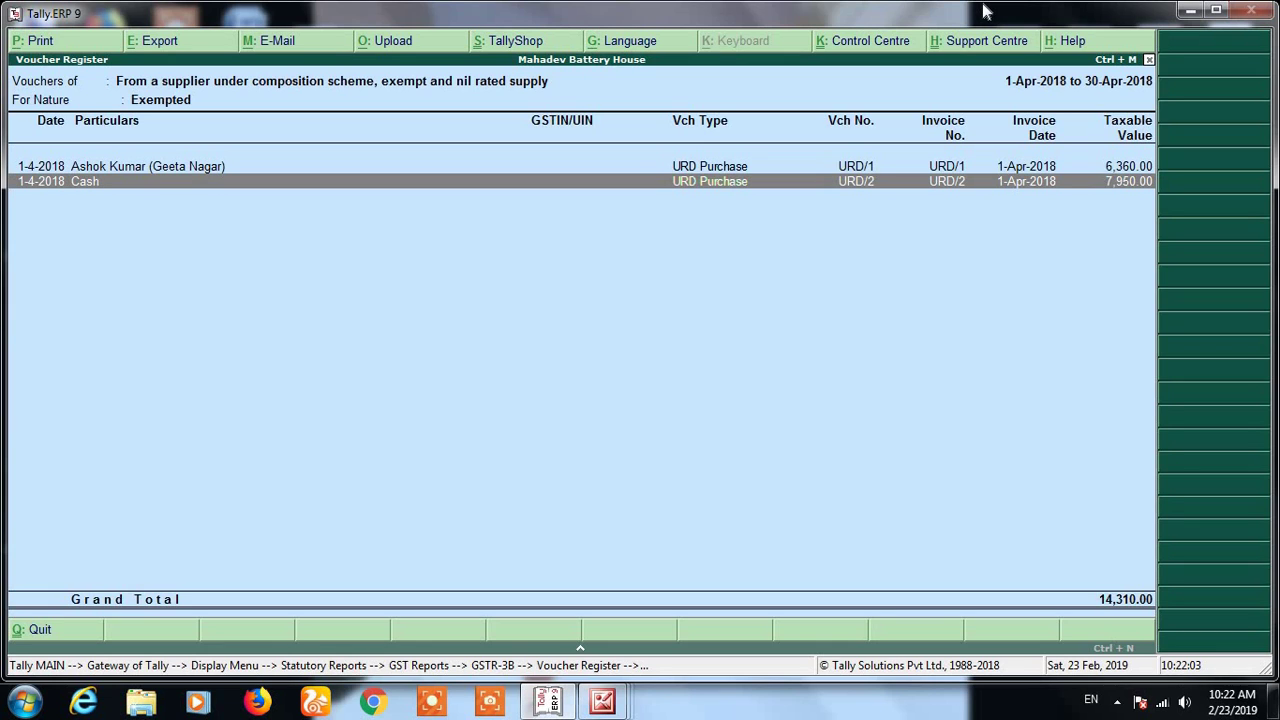
key("Return")
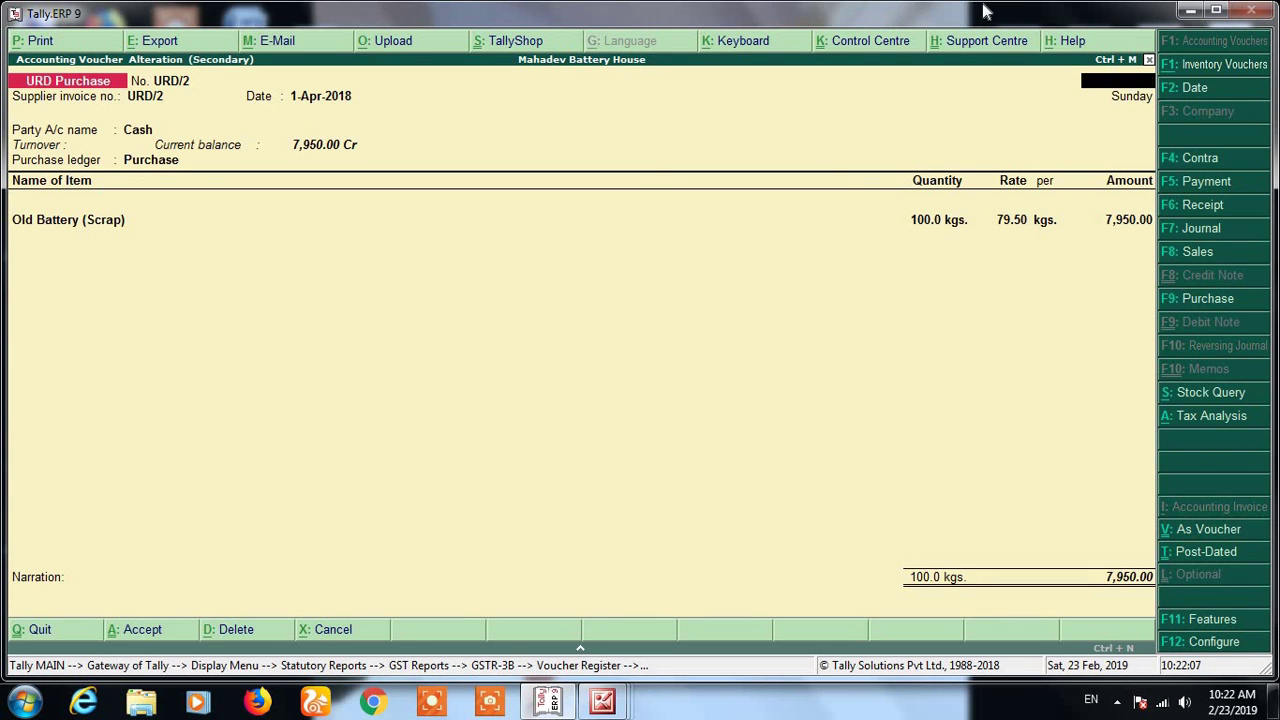
key("Escape")
key("Escape")
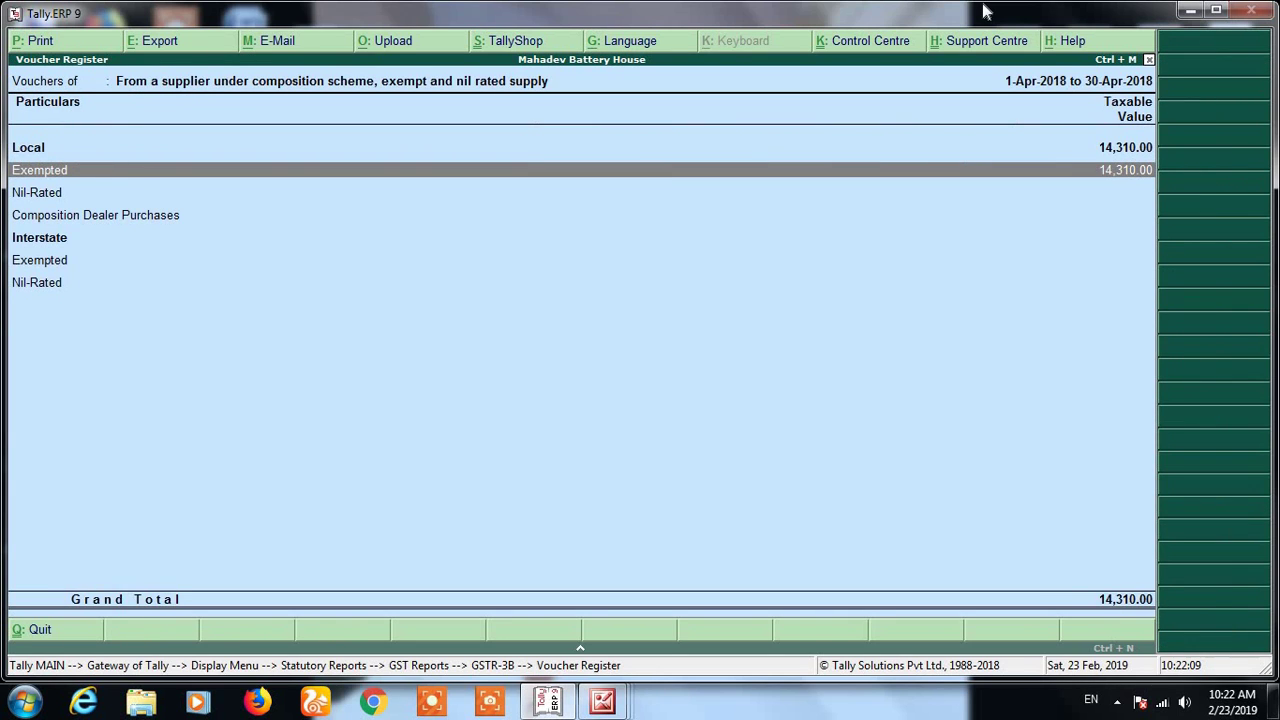
key("Escape")
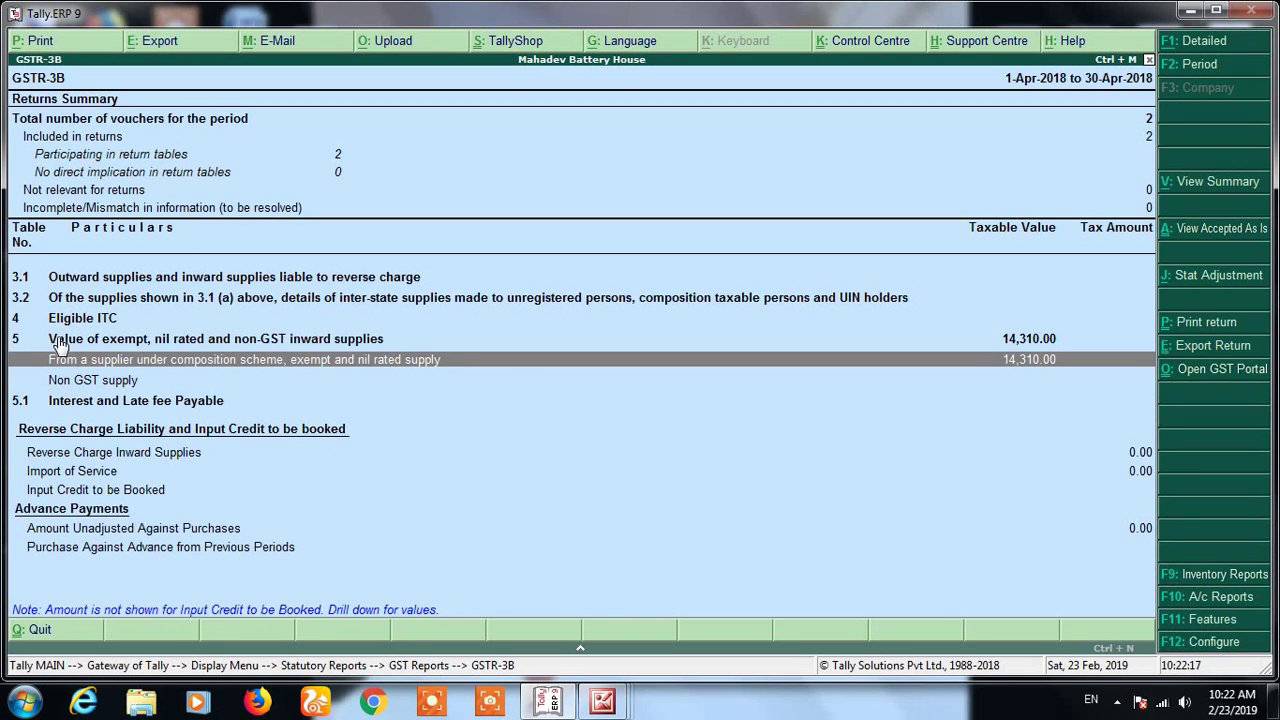
Try to export the GSTR-3B return, decline correcting the company GSTIN/UIN and reselect table 5
left_click(1205, 350)
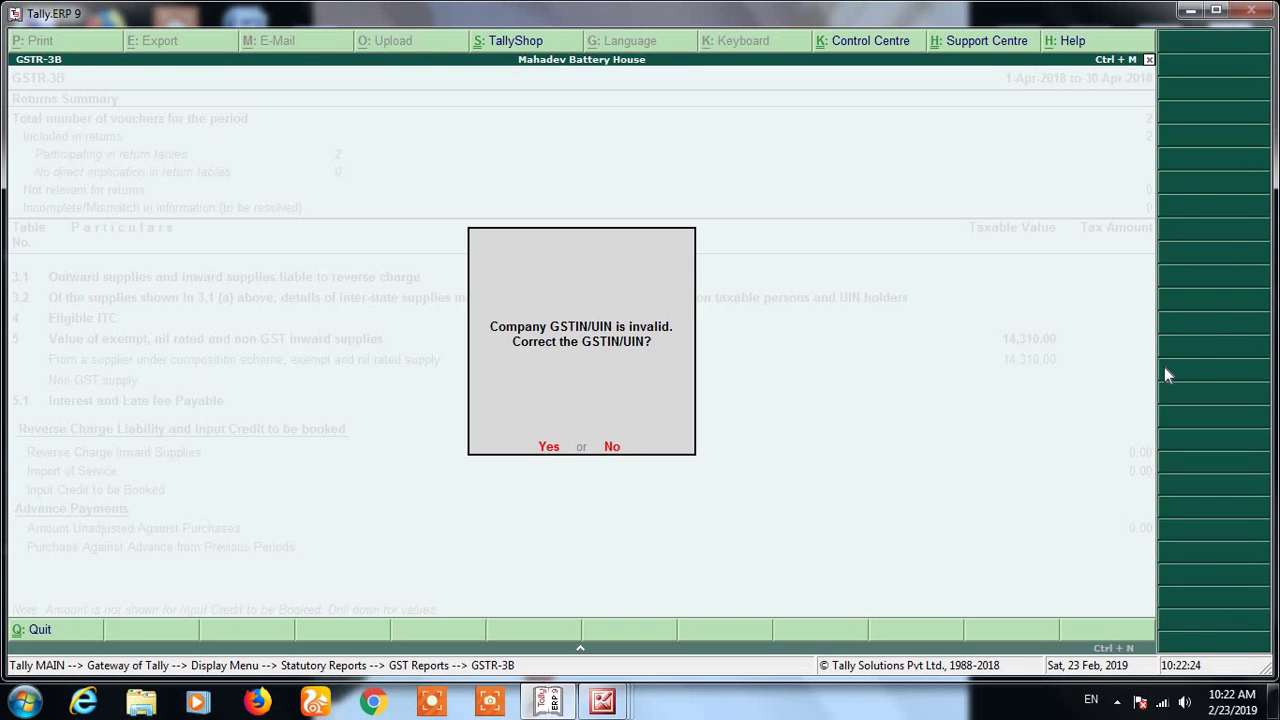
key("n")
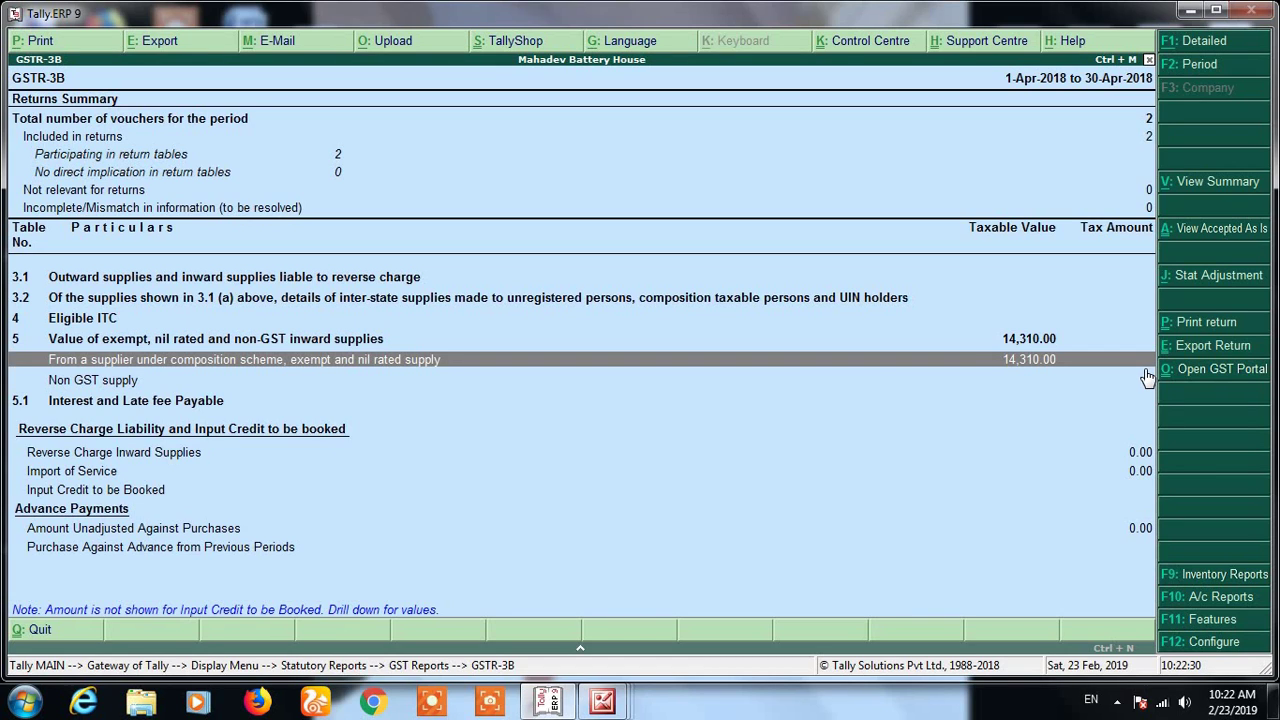
key("Up")
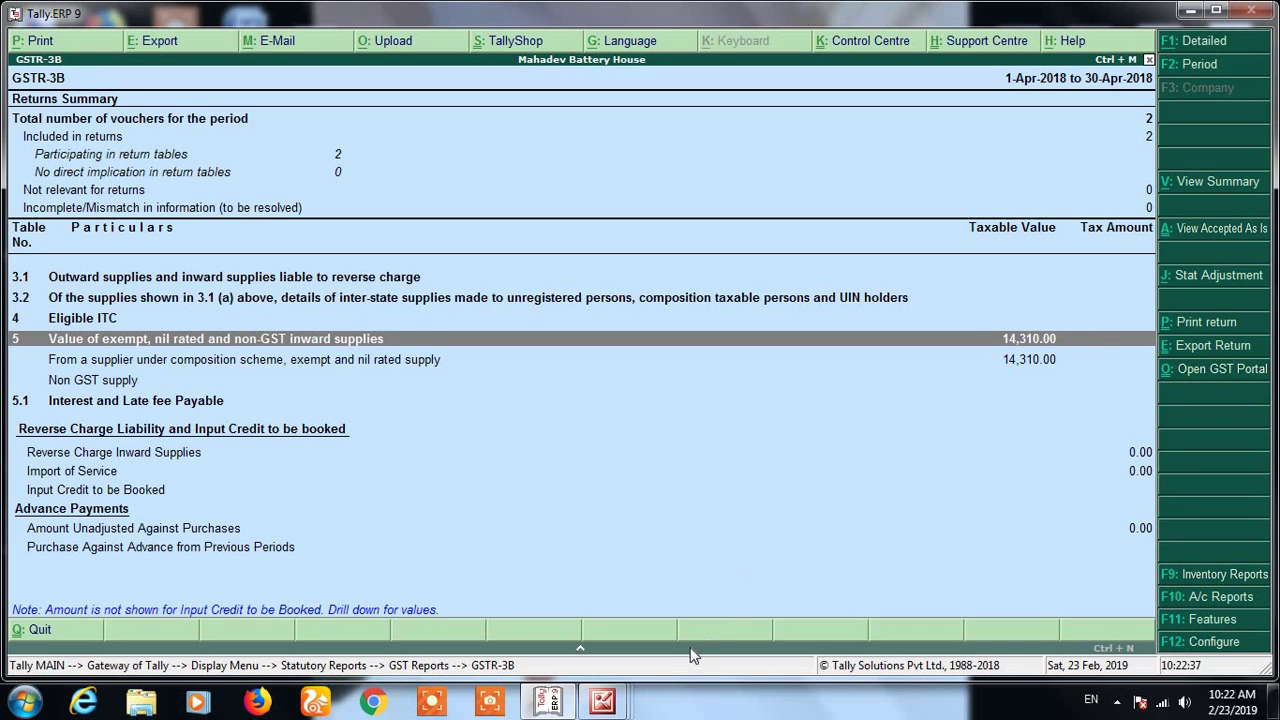
Switch to Picture Manager and examine the GST portal screenshots of the GSTR-3B questions, summary tiles and table 5, then return to Tally
mouse_move(612, 708)
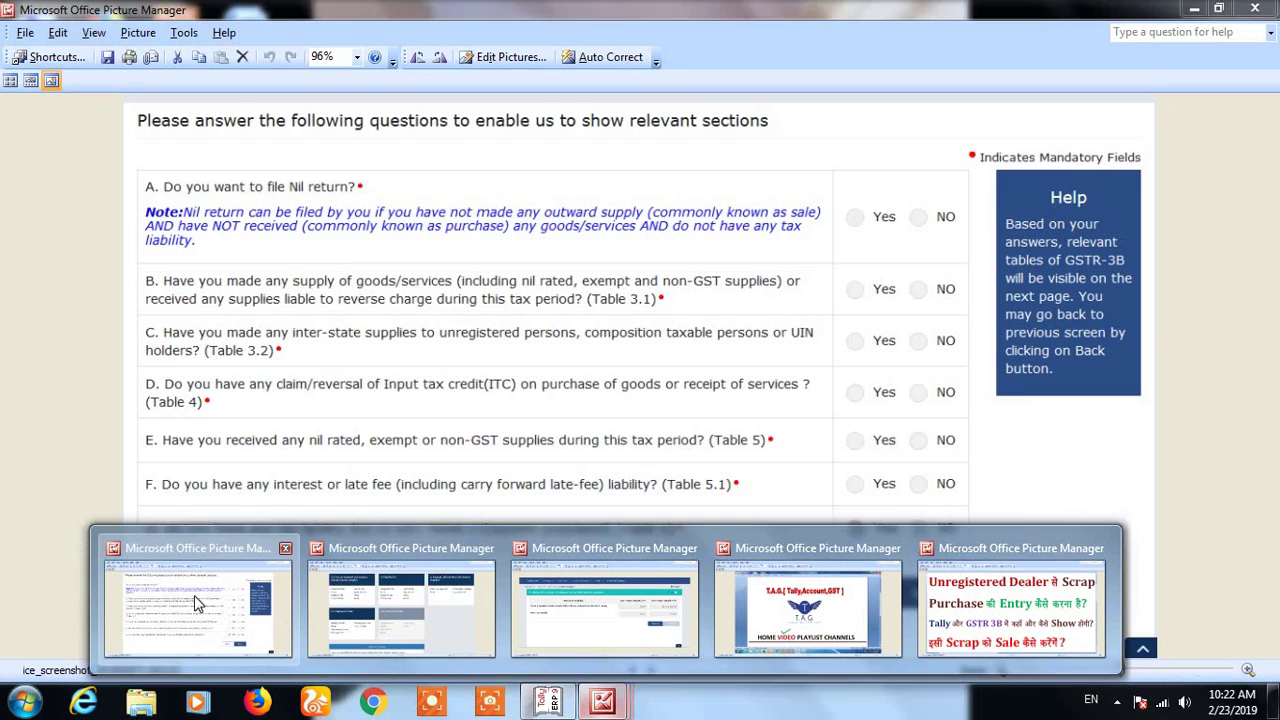
left_click(192, 596)
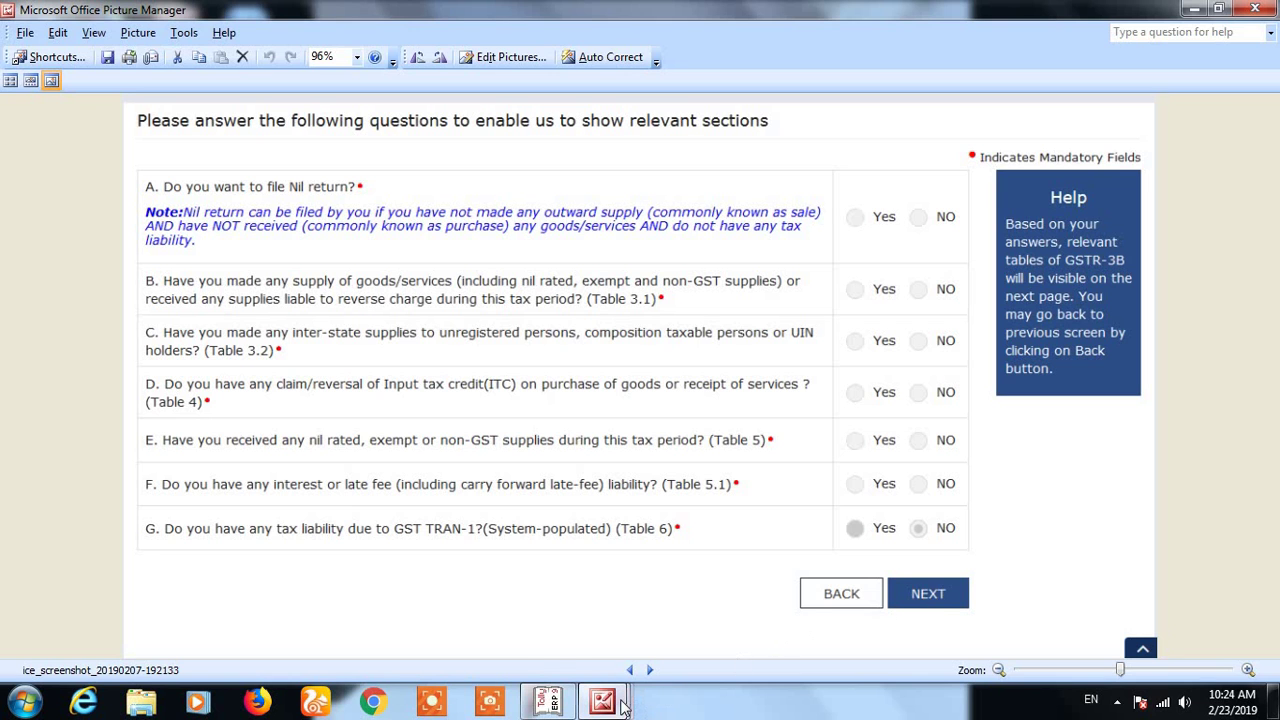
mouse_move(620, 704)
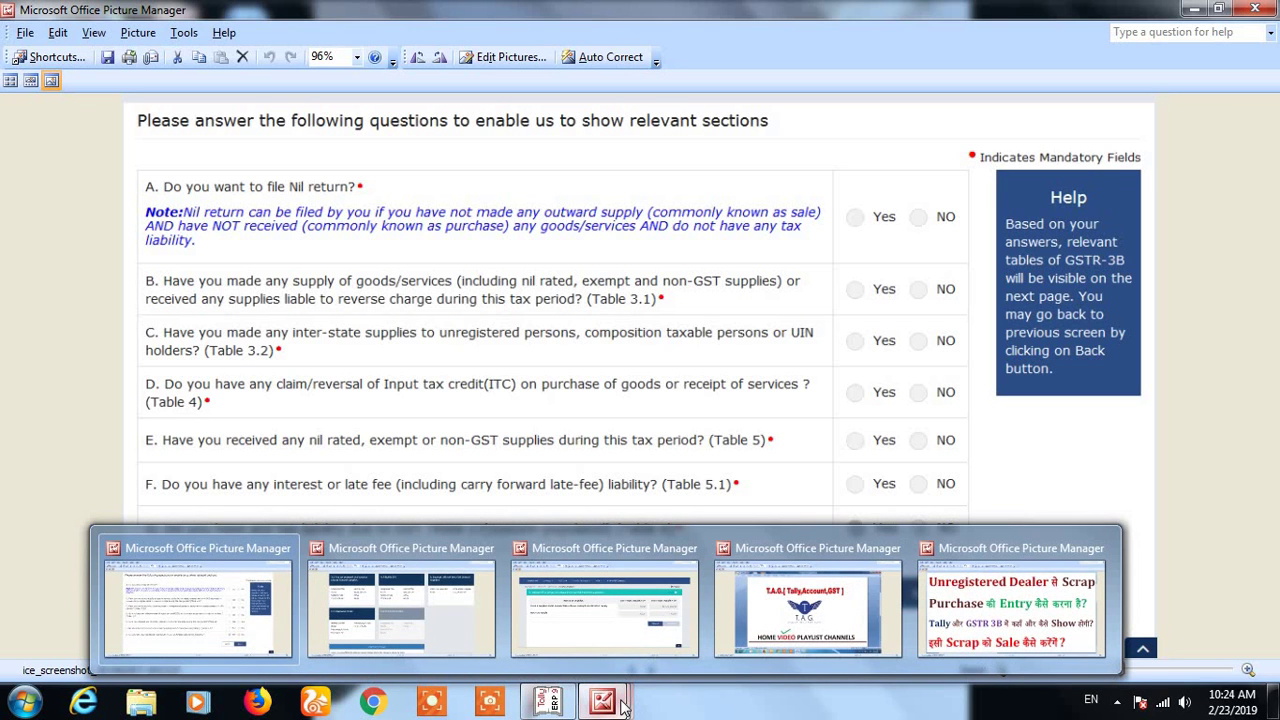
left_click(470, 625)
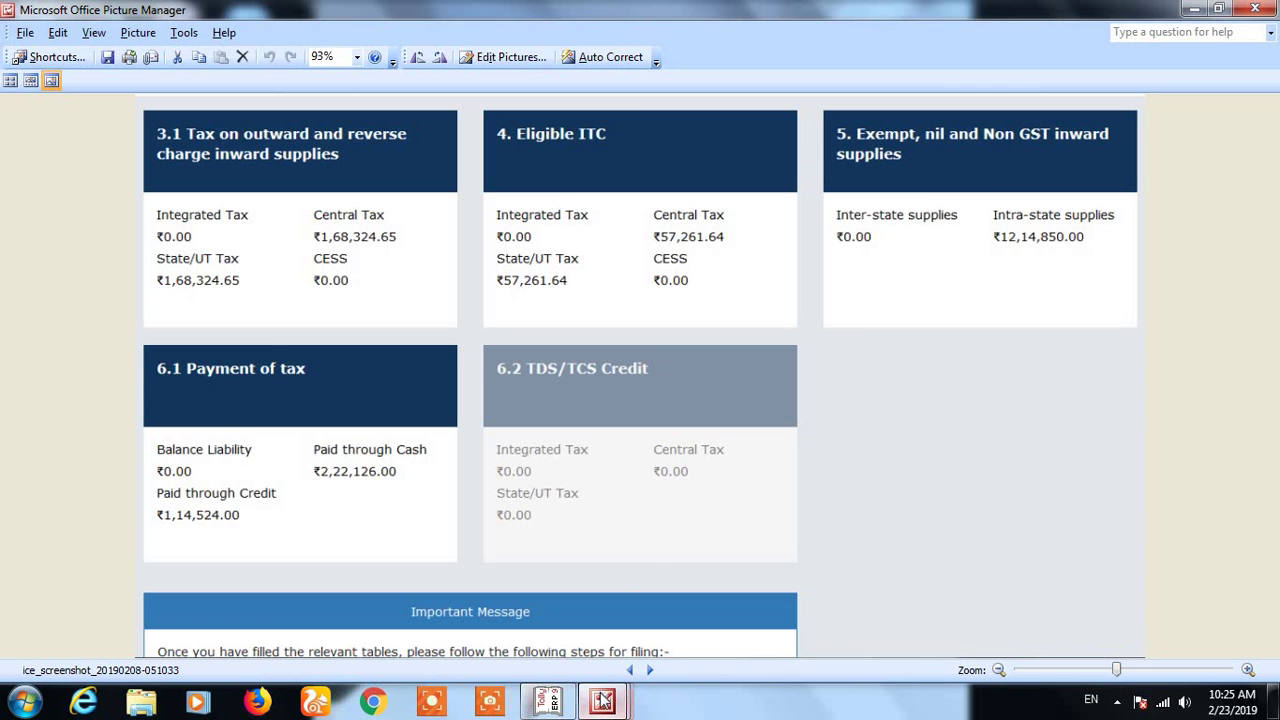
mouse_move(602, 700)
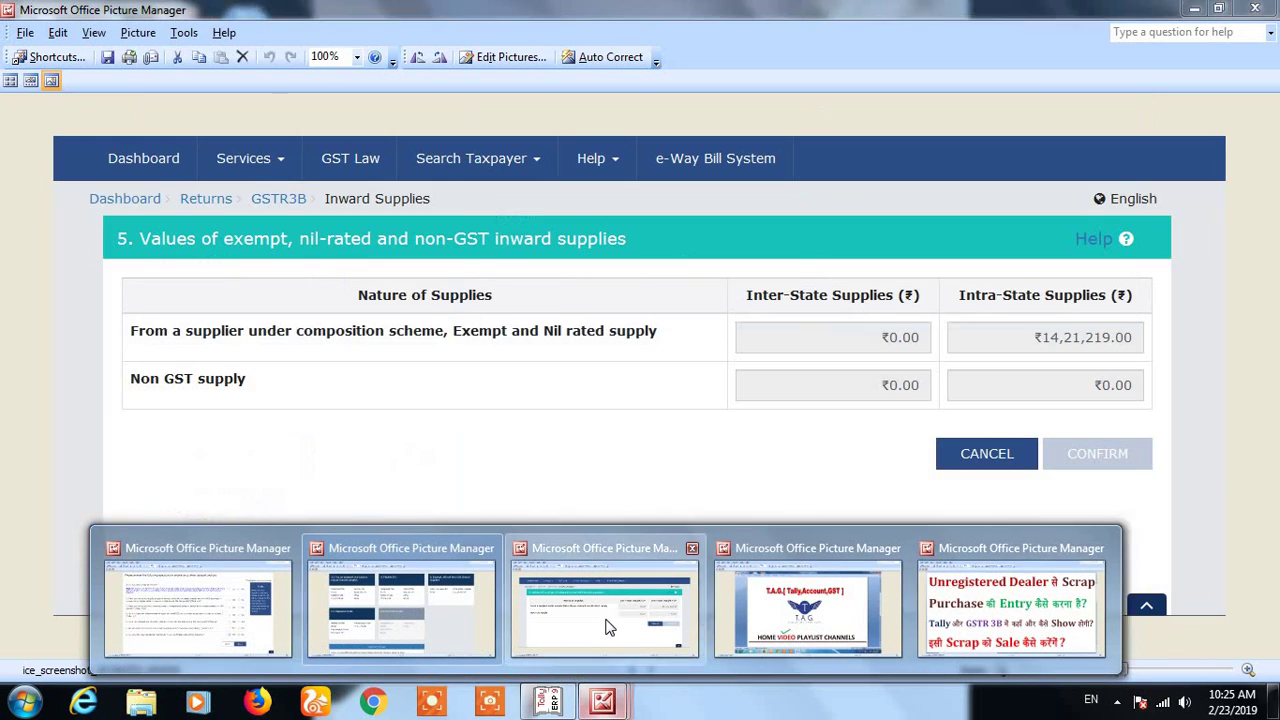
left_click(588, 650)
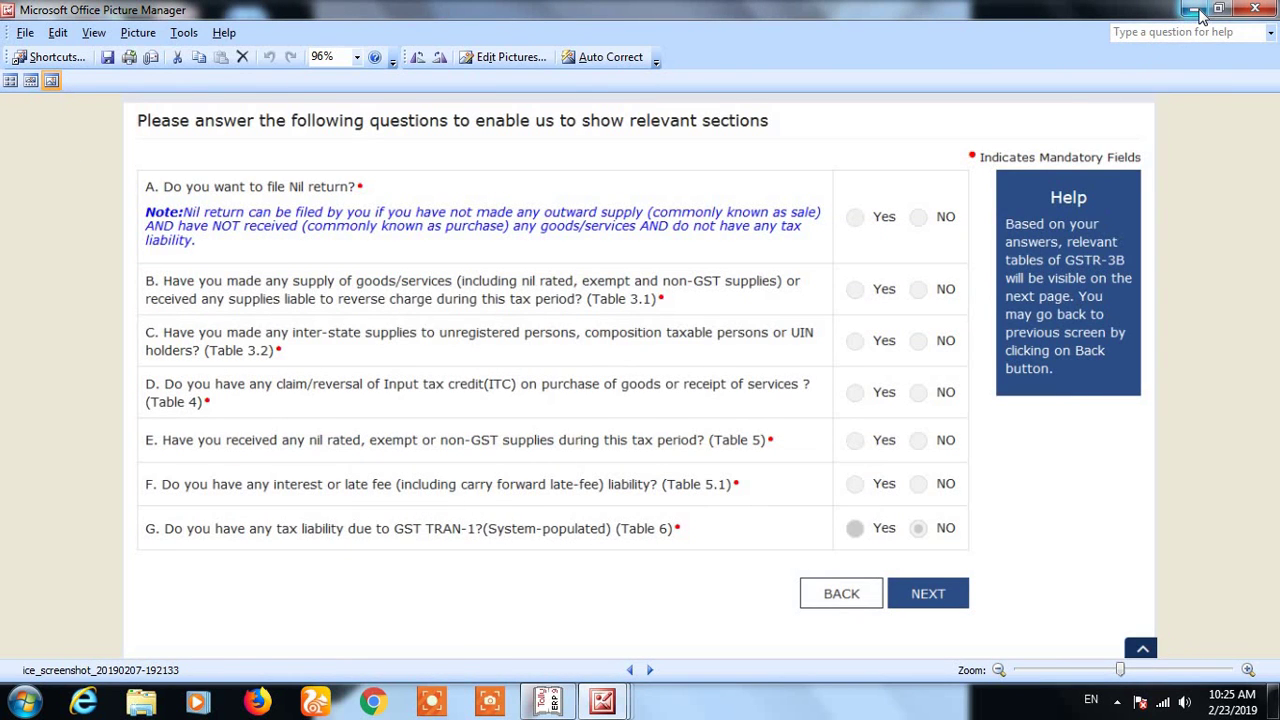
left_click(1190, 10)
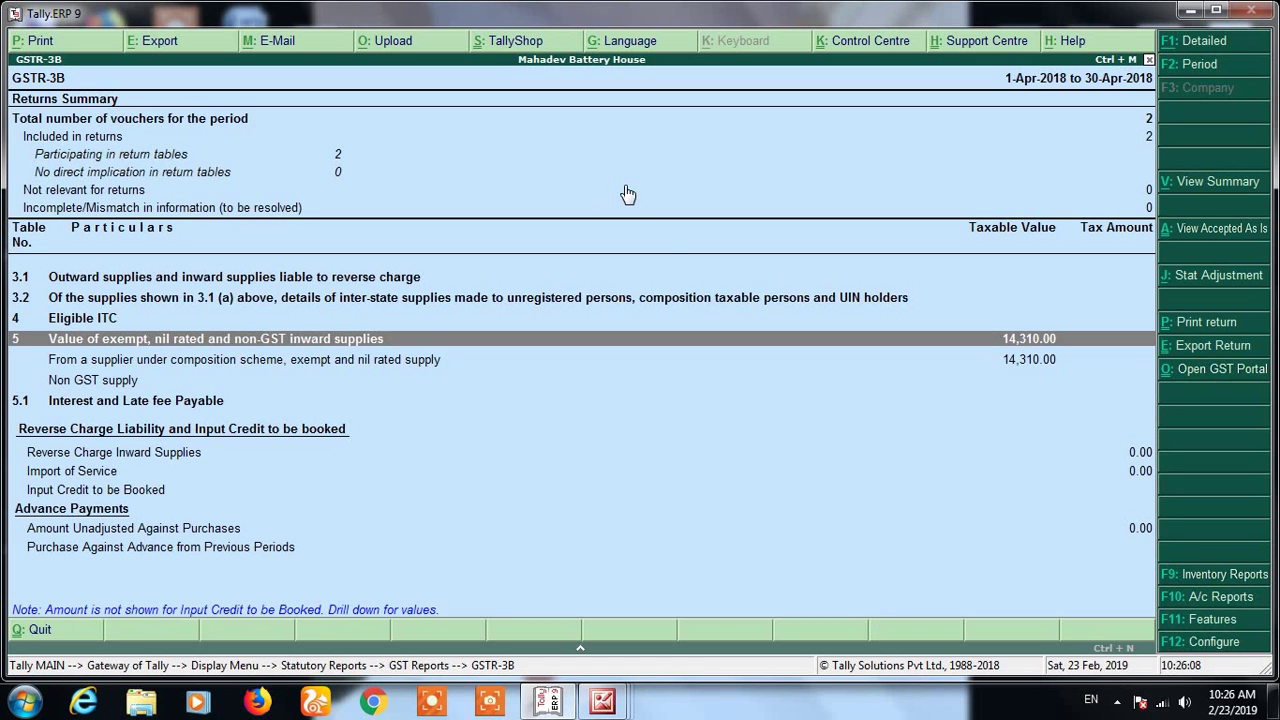
Leave the GSTR-3B report and open accounting voucher entry from the Gateway of Tally
key("Escape")
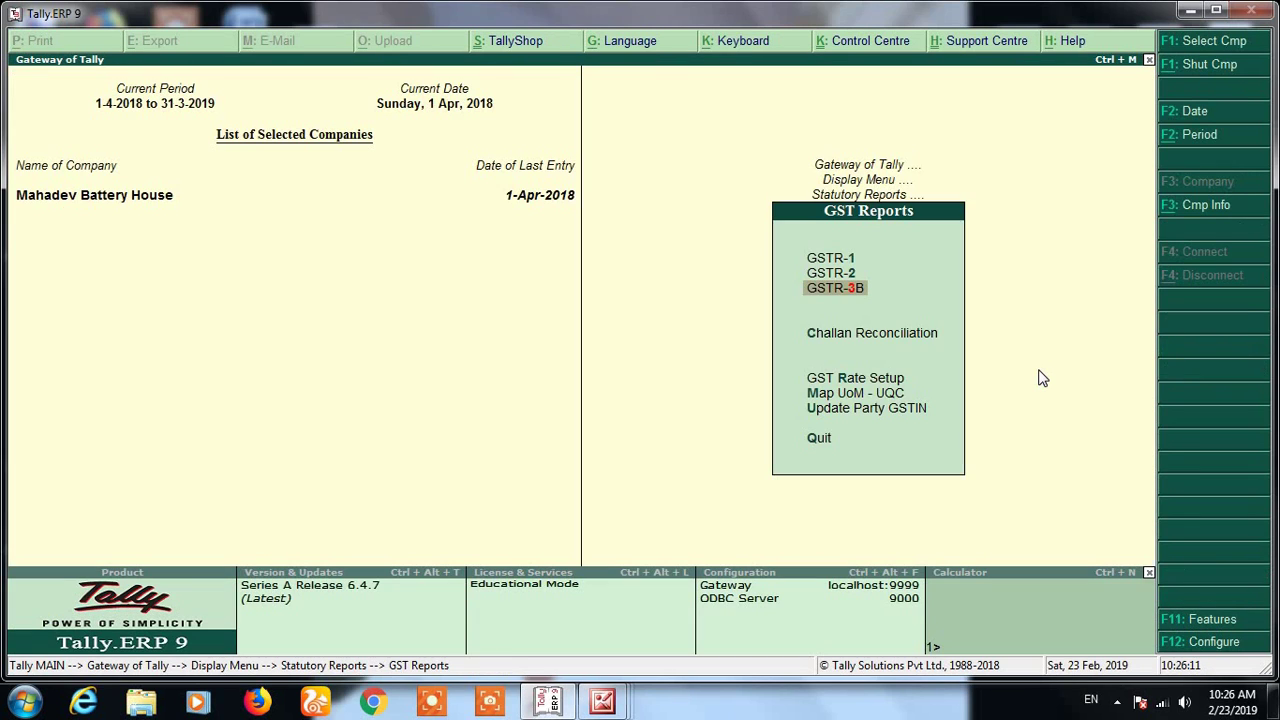
key("Escape")
key("Escape")
key("Escape")
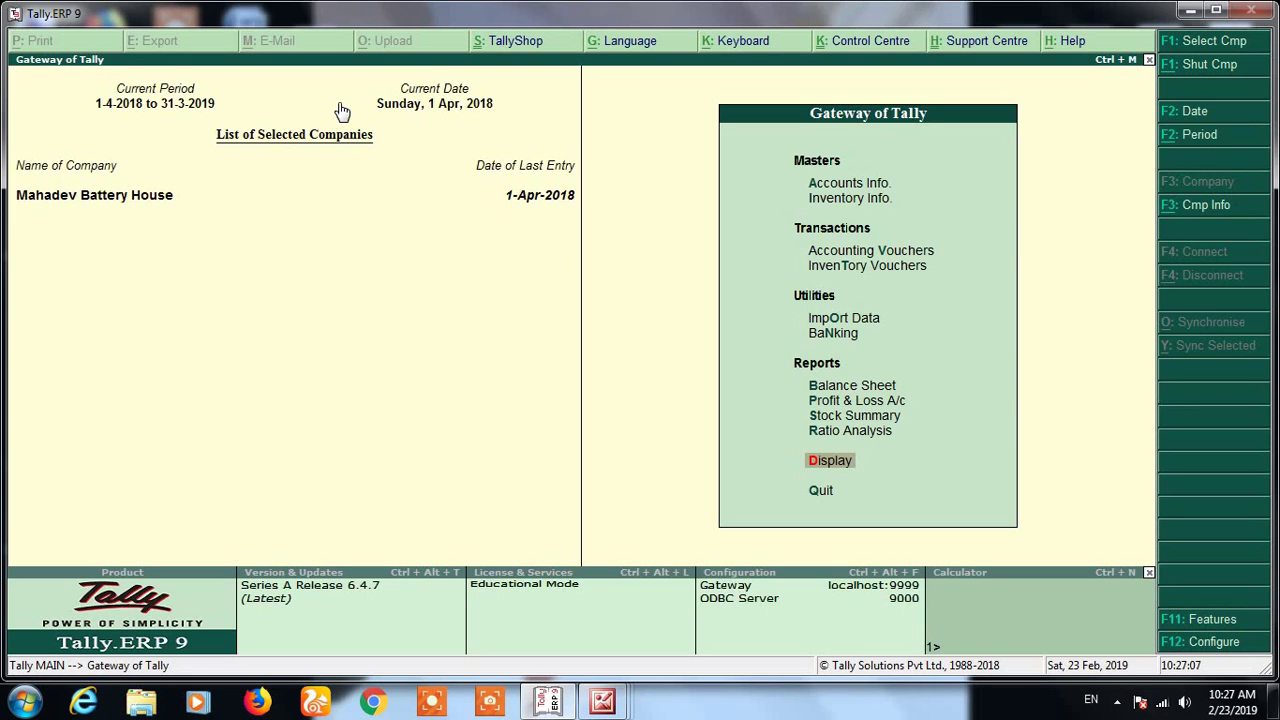
key("Down")
key("Up")
key("Up")
key("Up")
key("Up")
key("Up")
key("Up")
key("Up")
key("Up")
key("Up")
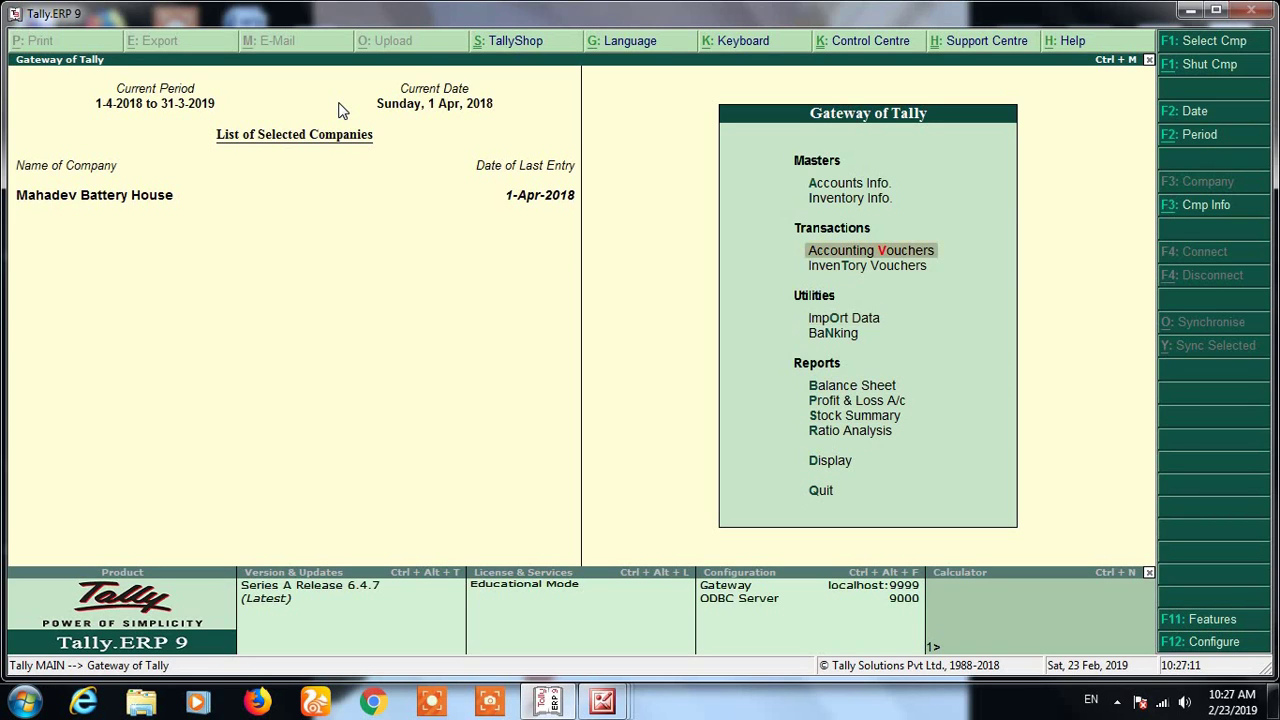
key("Return")
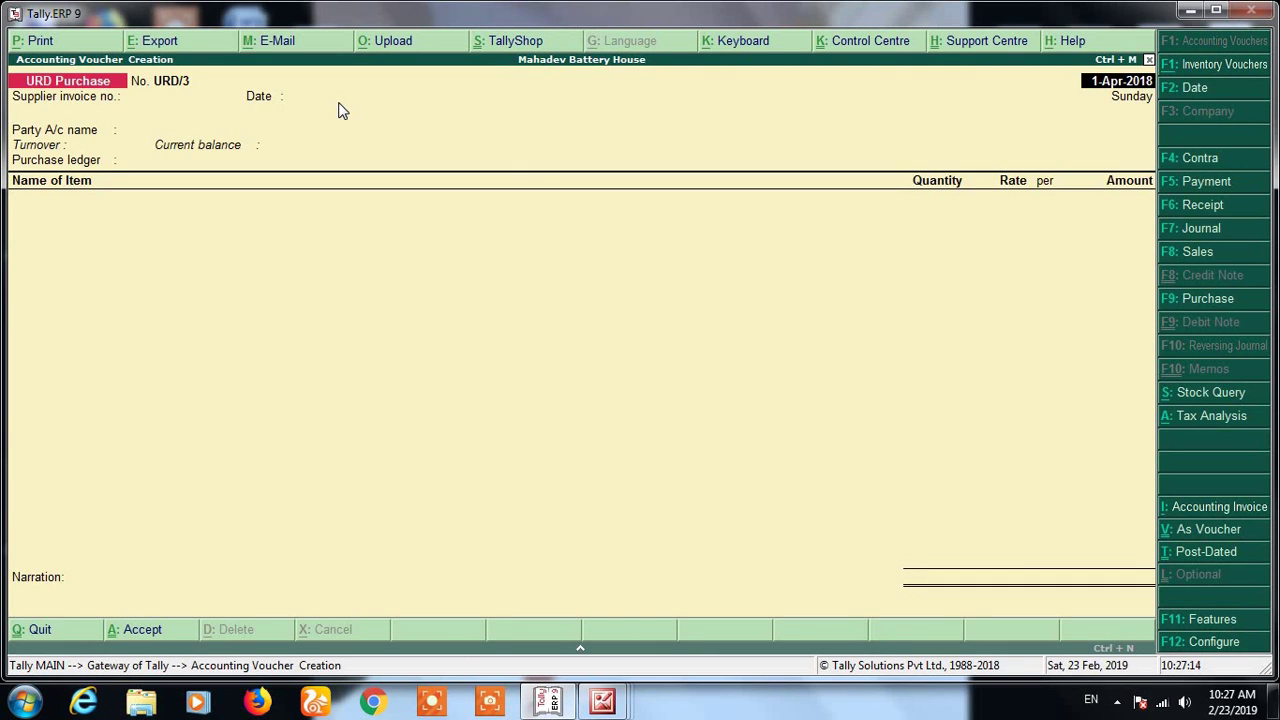
Start a Sales voucher dated 2-Apr-2018 with no reference number and Krishna Power Pvt.Ltd. as the party account
key("F8")
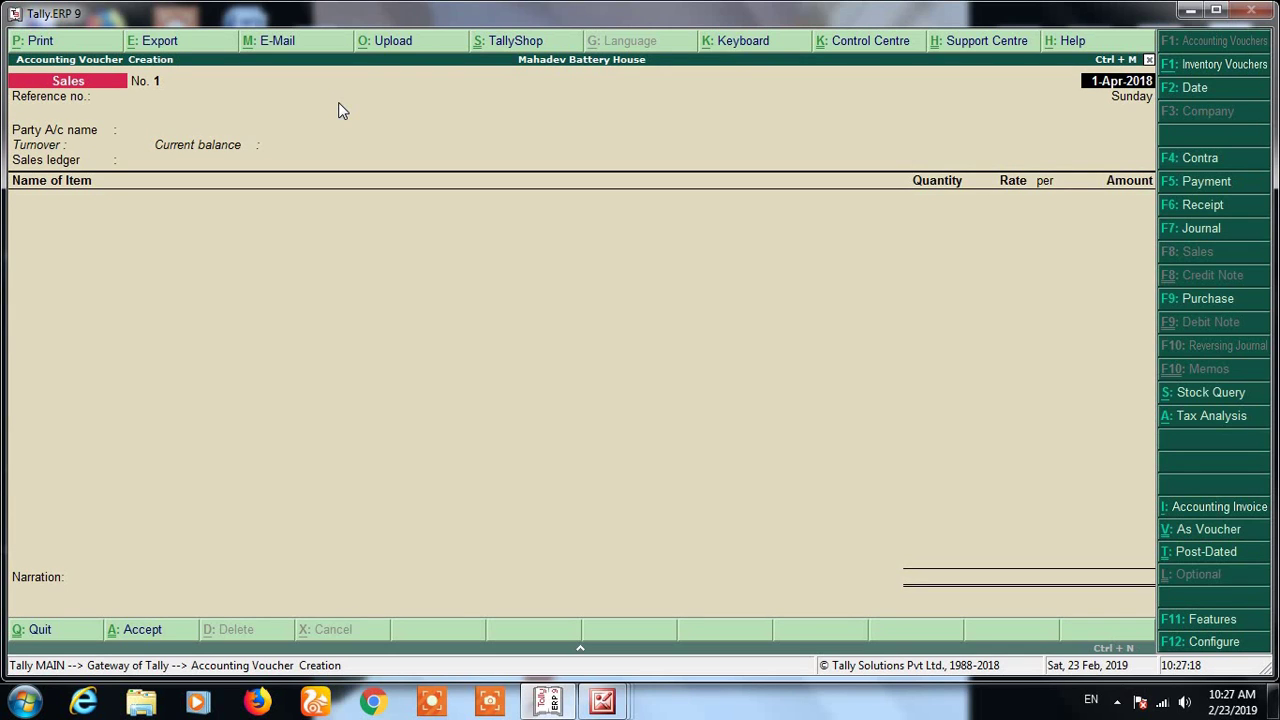
key("F2")
type("2")
key("Return")
key("Return")
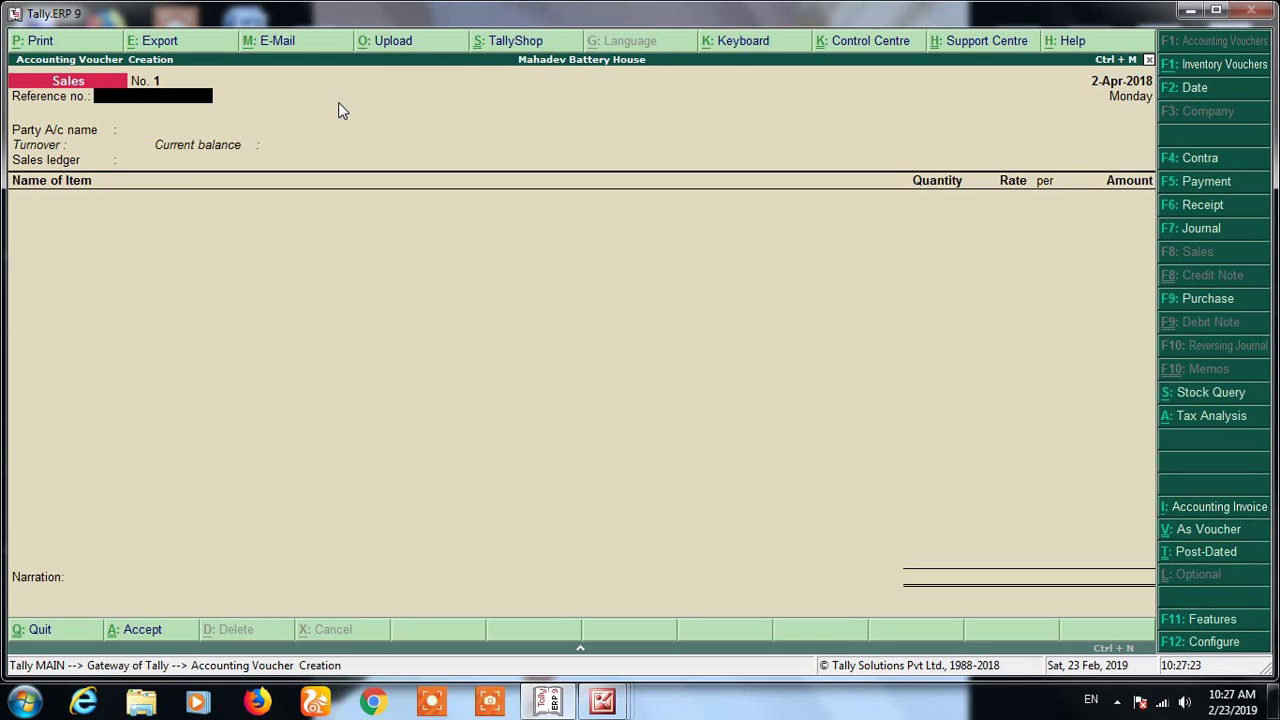
key("Return")
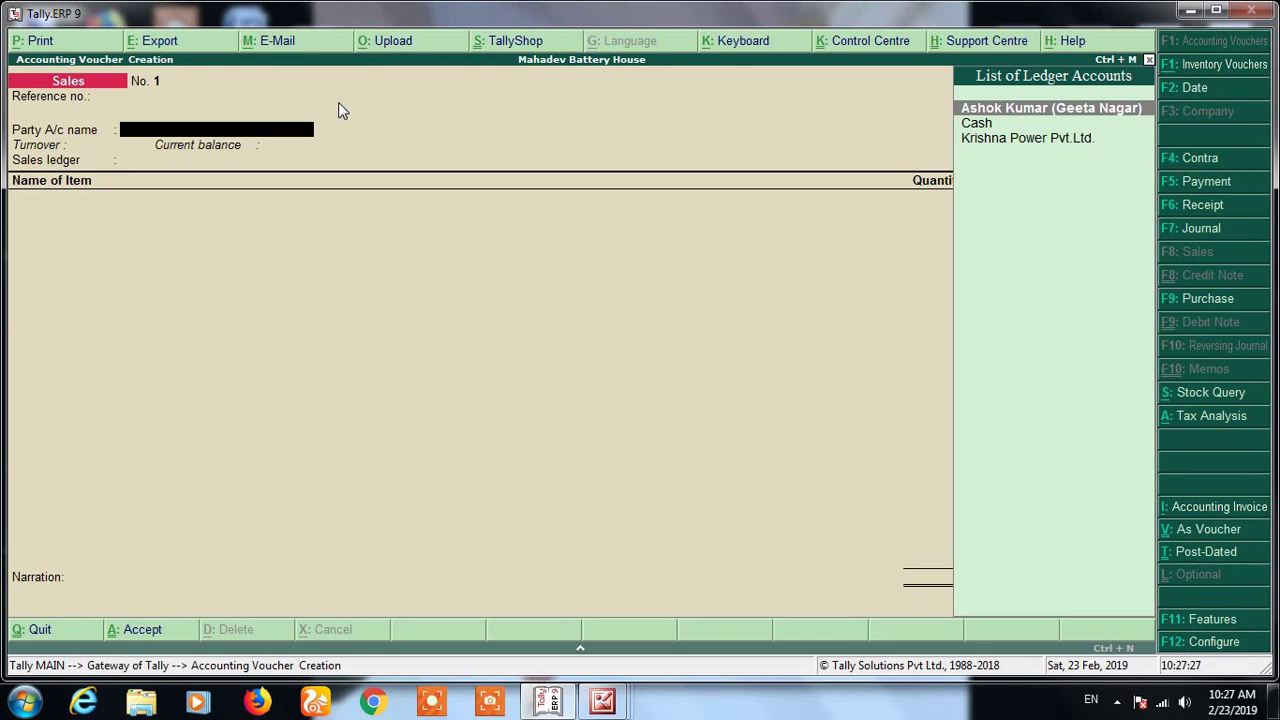
key("Down")
key("Down")
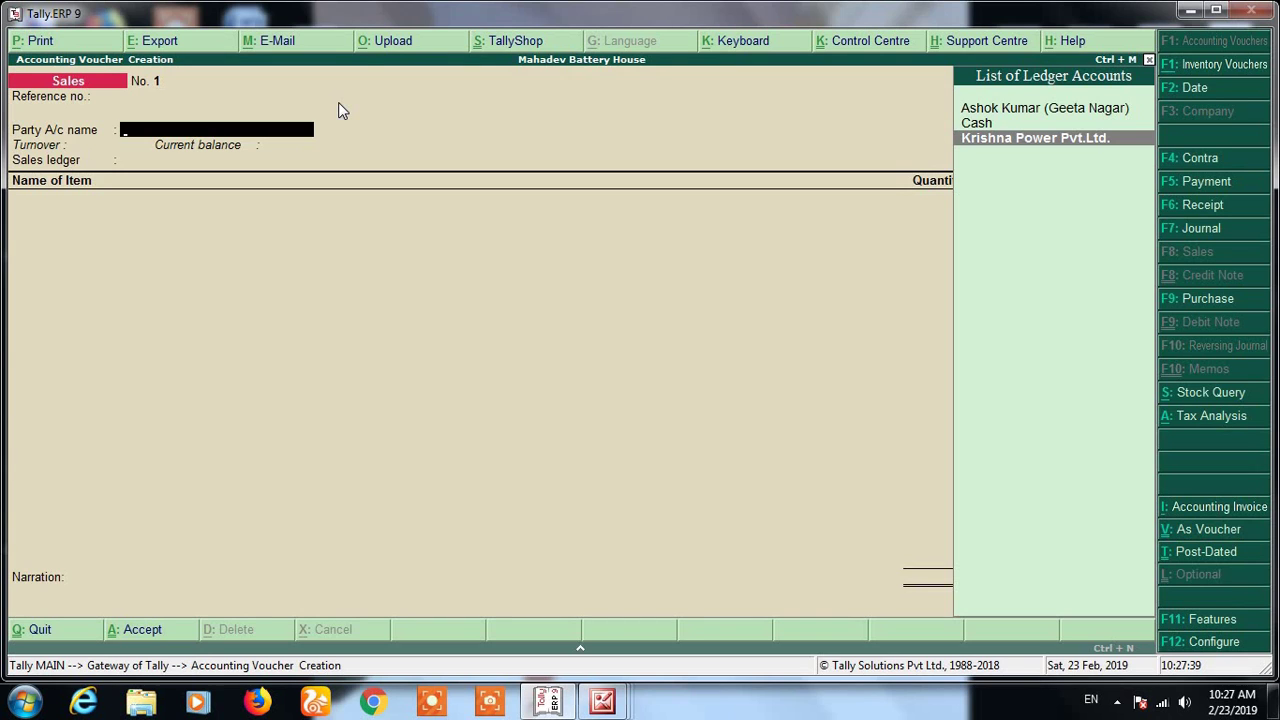
key("Return")
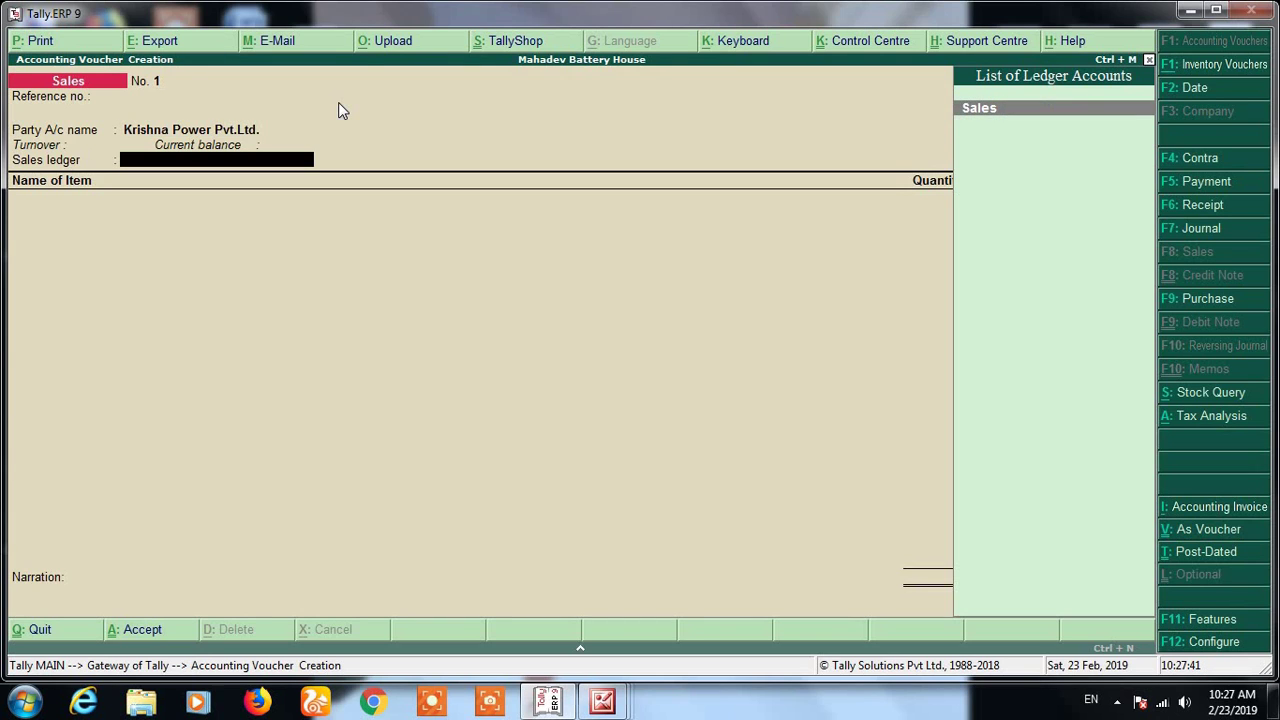
Review the party ledger's group, state and GST registration details, and accept it without changes
key("BackSpace")
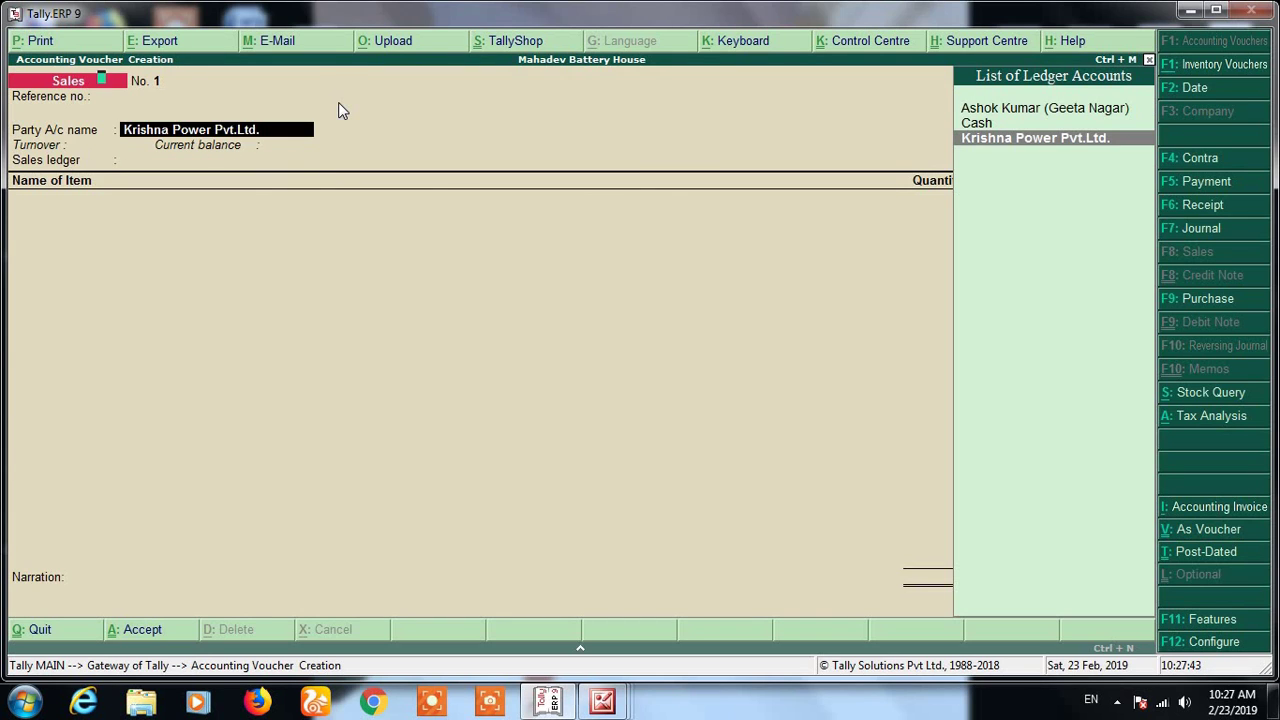
key("ctrl+Return")
key("Return")
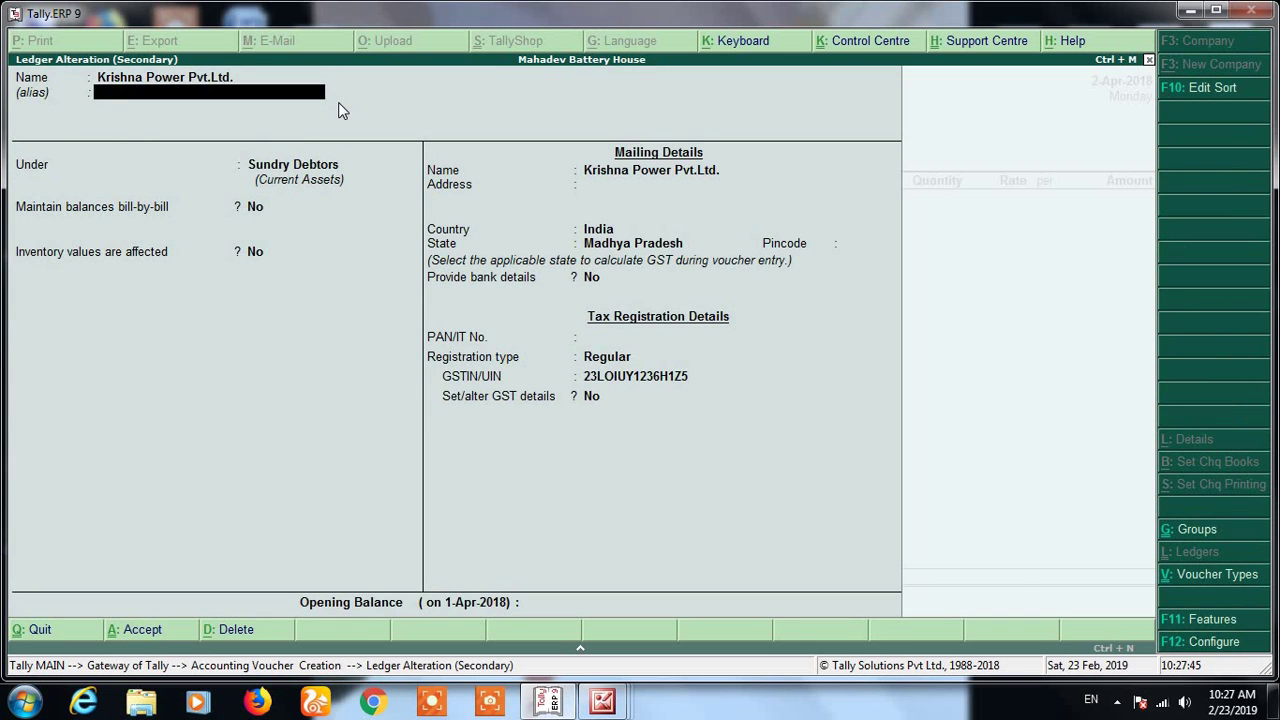
key("Return")
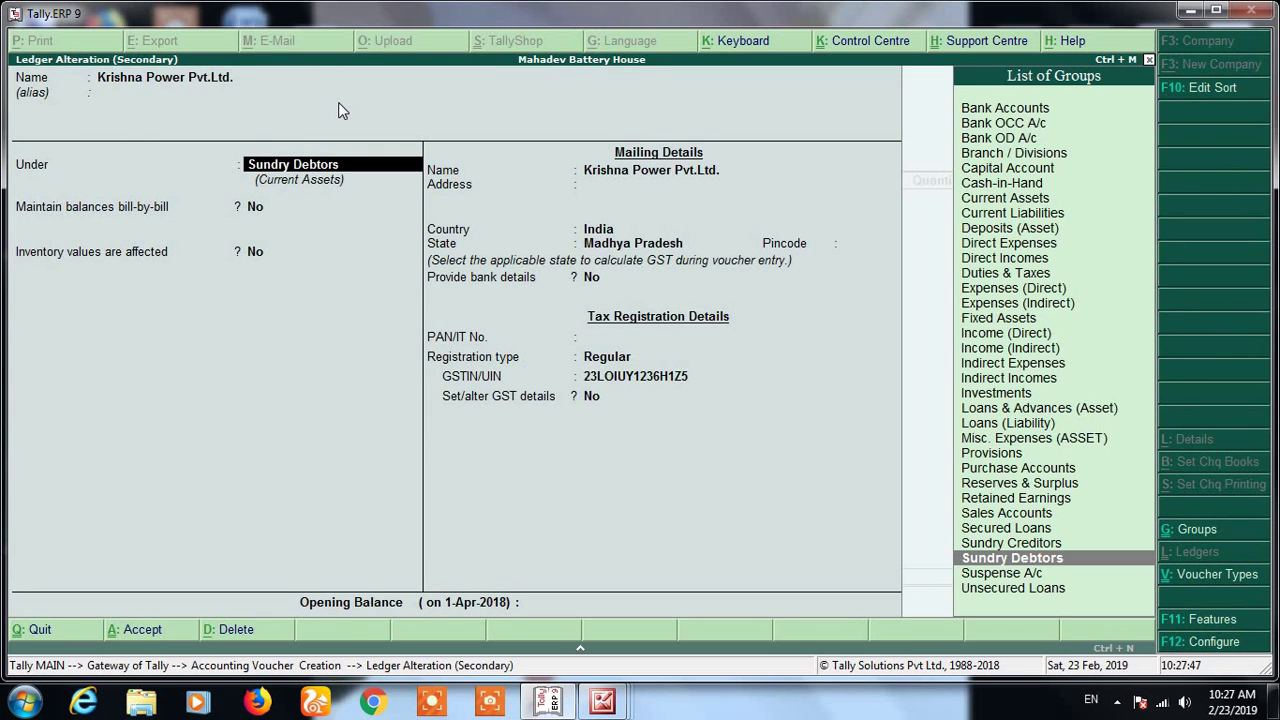
key("Return")
key("Return")
key("Return")
key("Return")
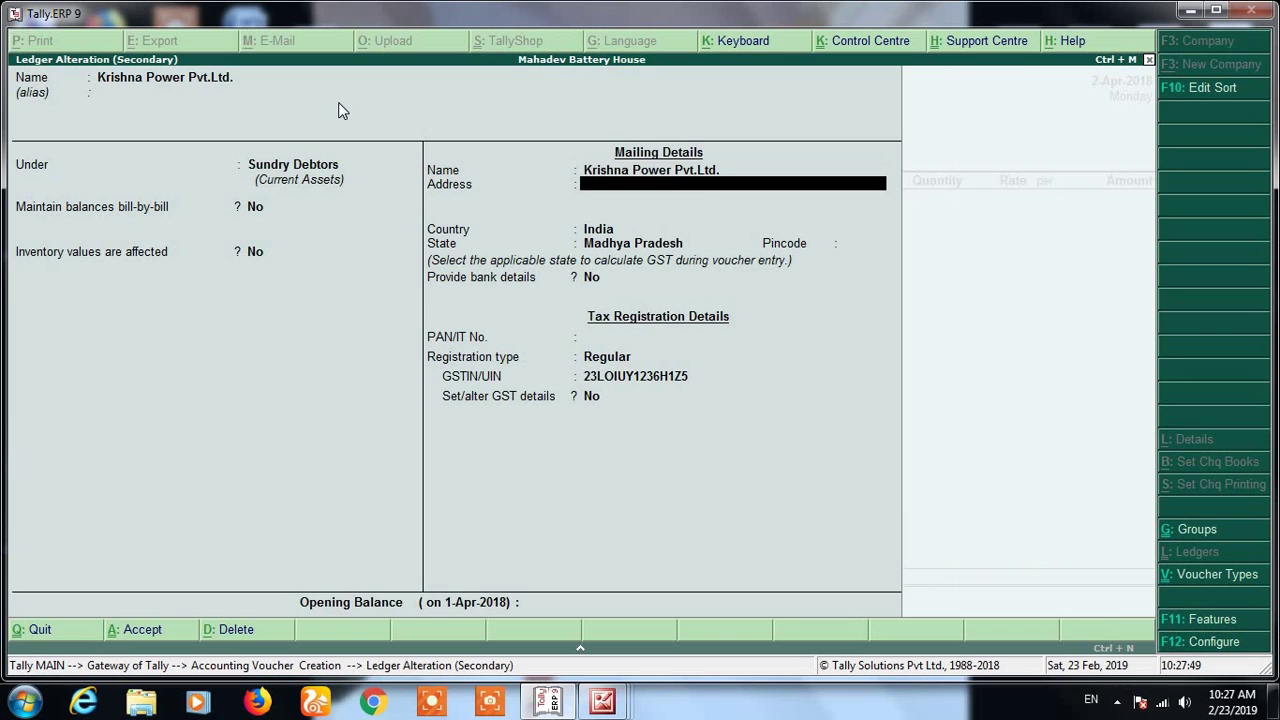
key("Return")
key("Return")
key("Return")
key("Return")
key("Return")
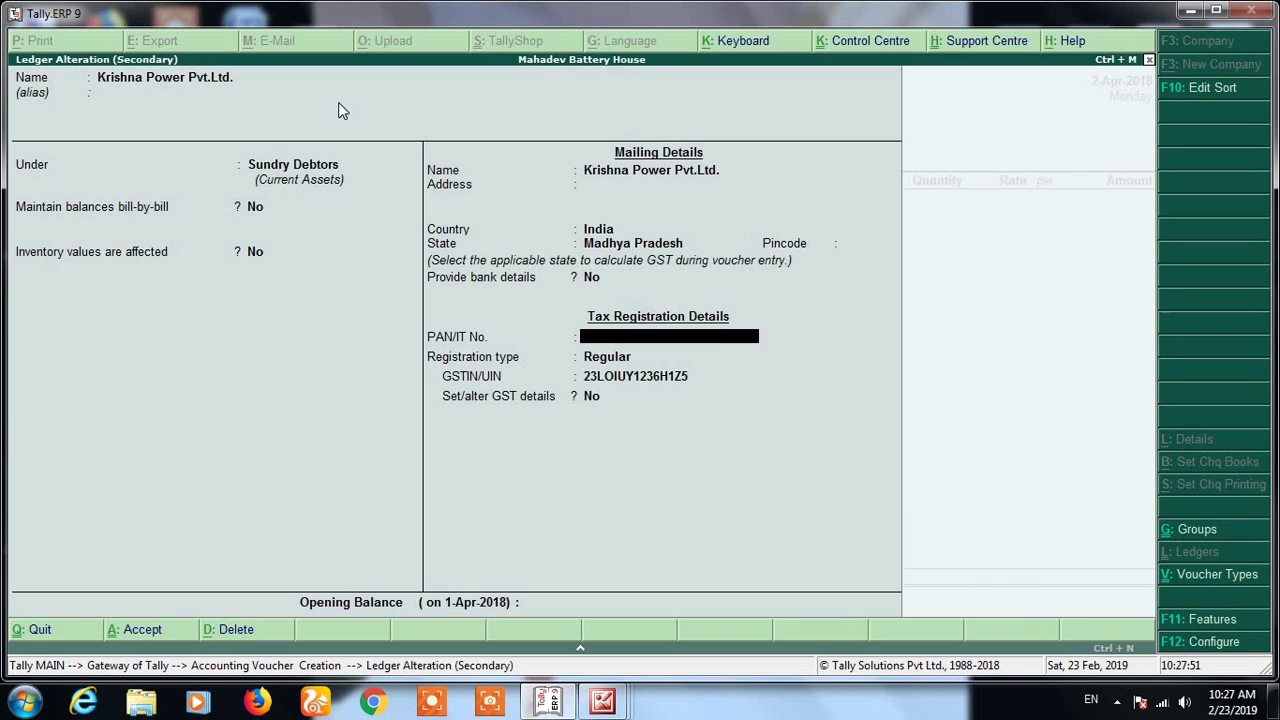
key("Return")
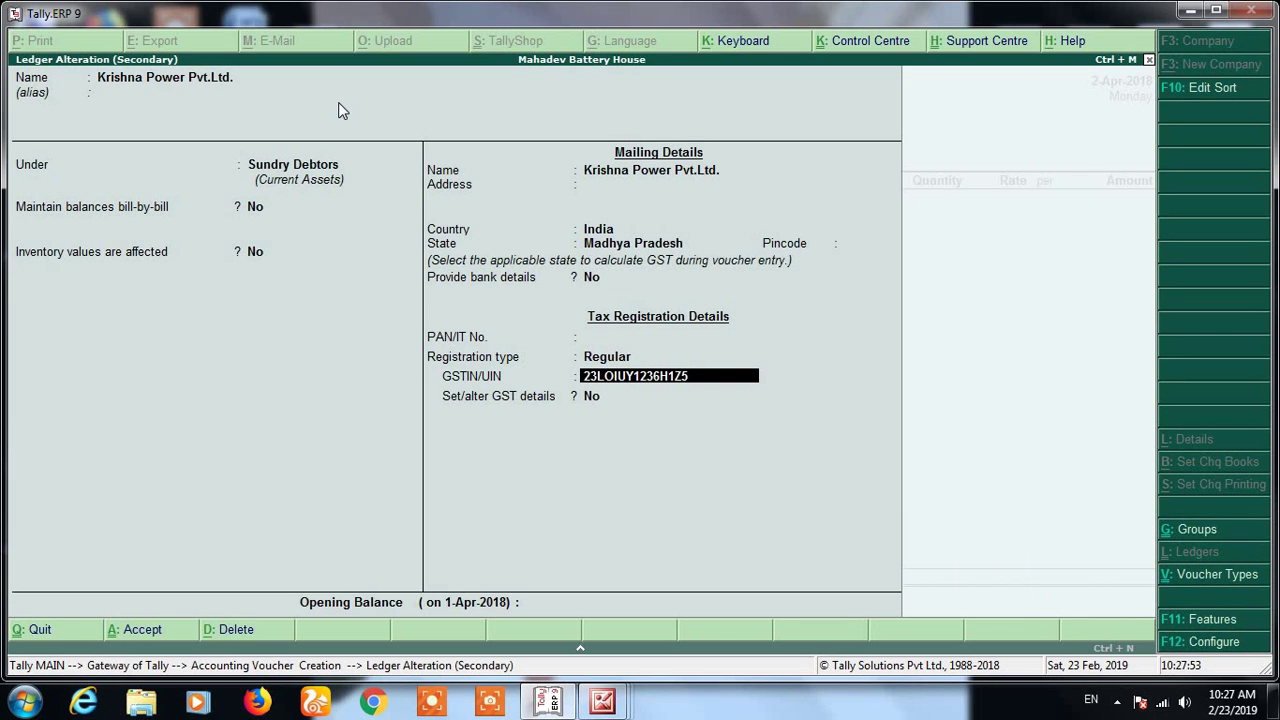
key("Return")
key("Return")
key("Return")
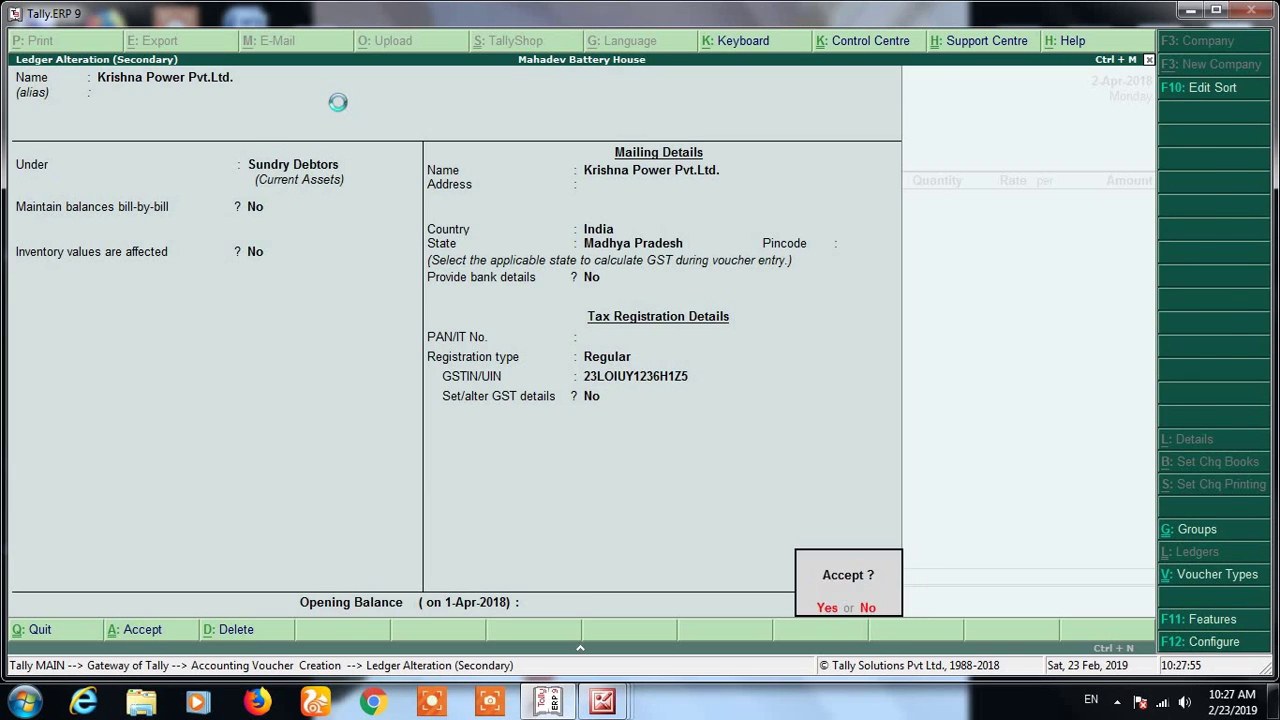
key("Return")
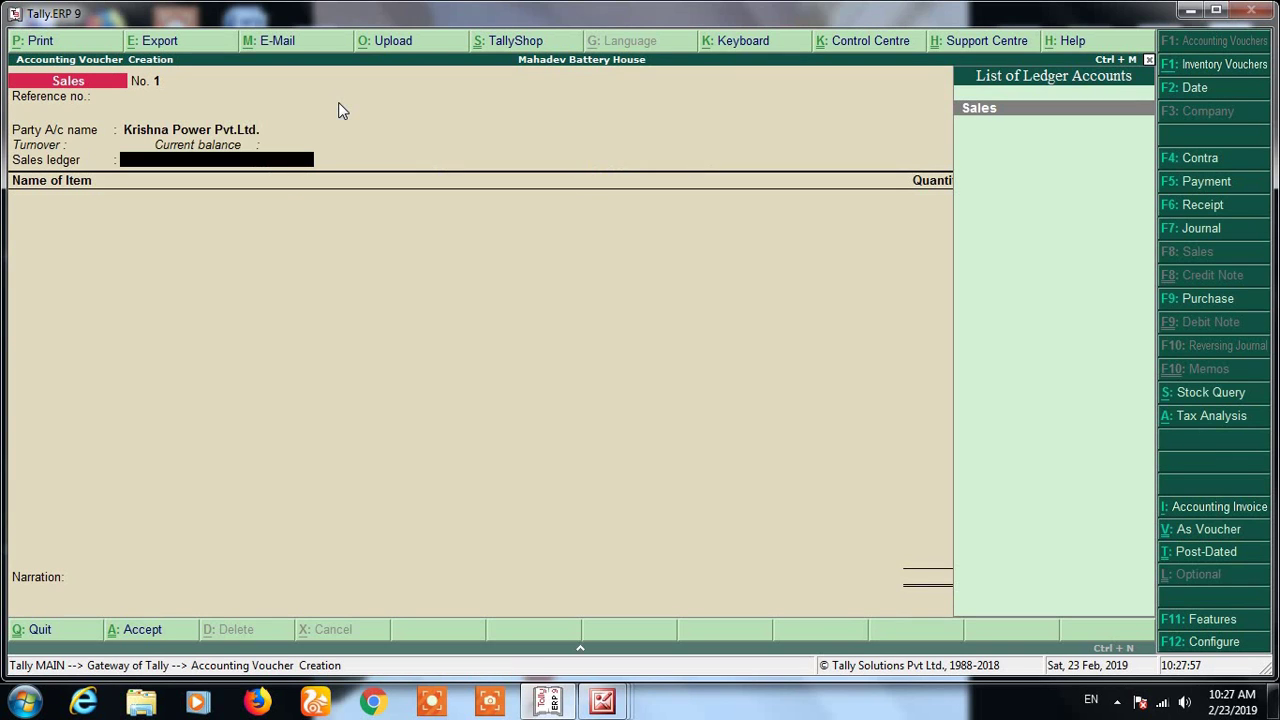
Select the Sales ledger and add the item Old Battery (Scrap) with a quantity of 100 kgs
key("Return")
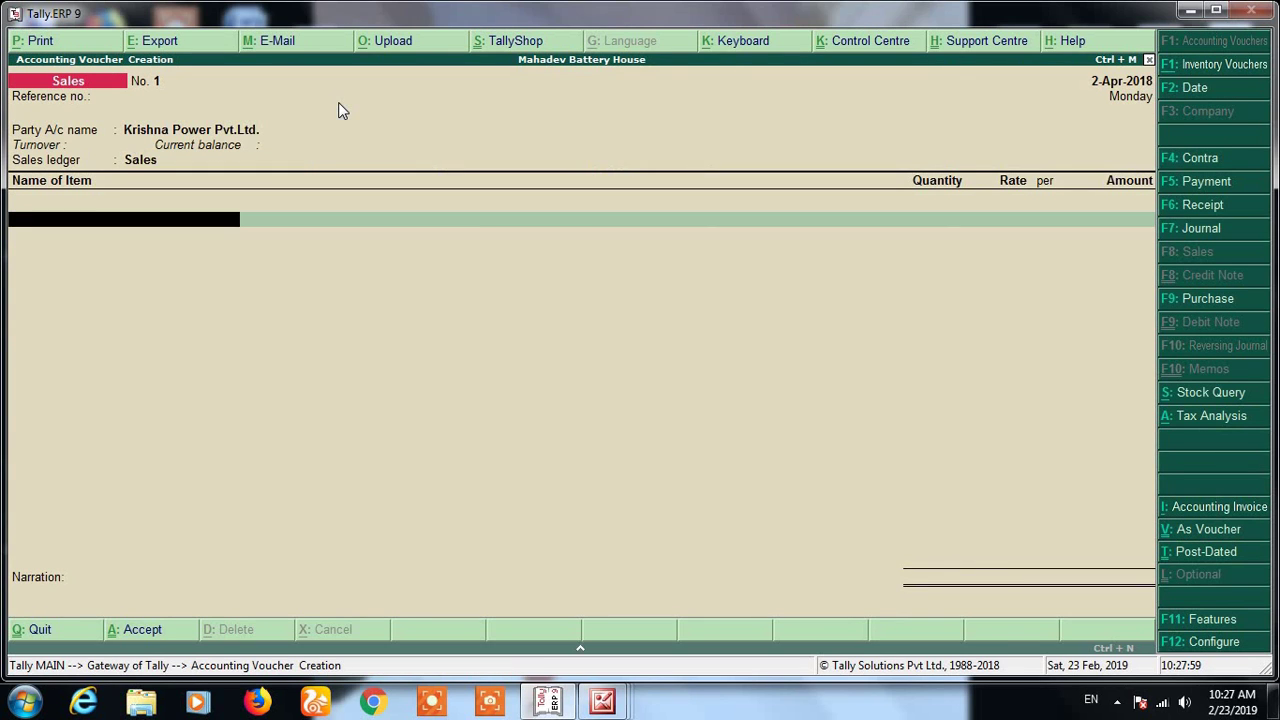
type("ol")
key("Return")
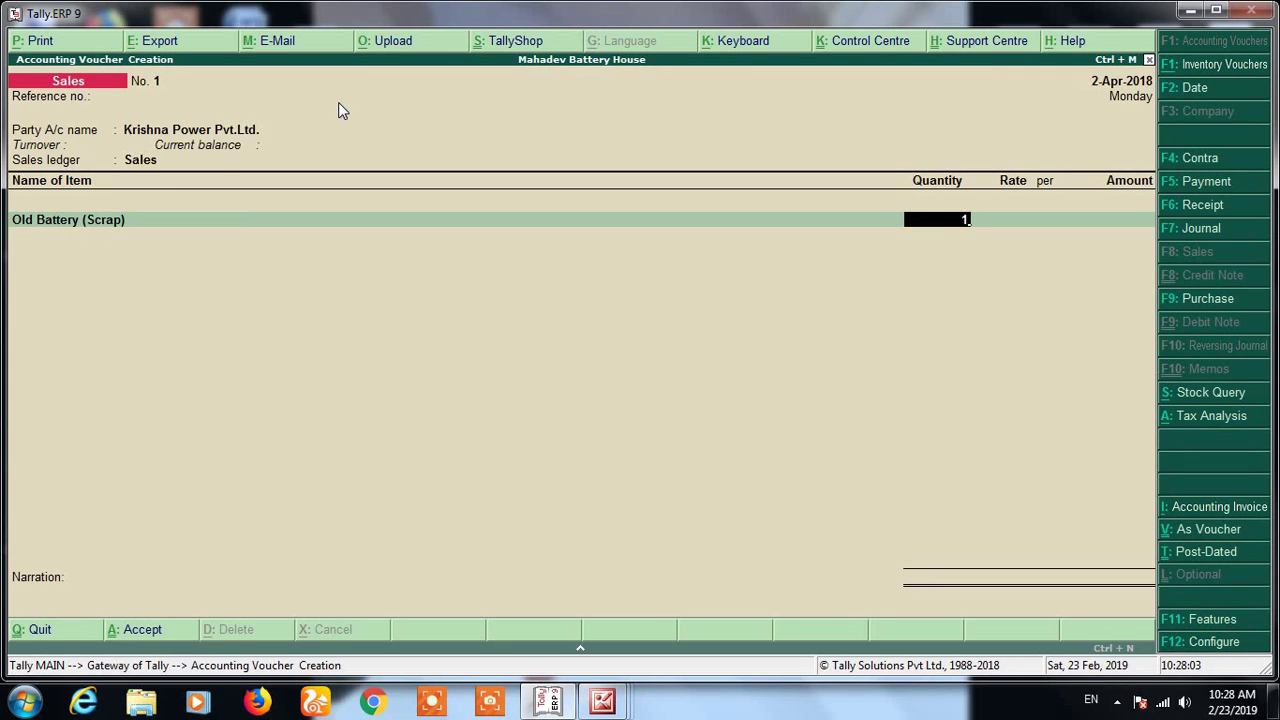
type("100")
key("Return")
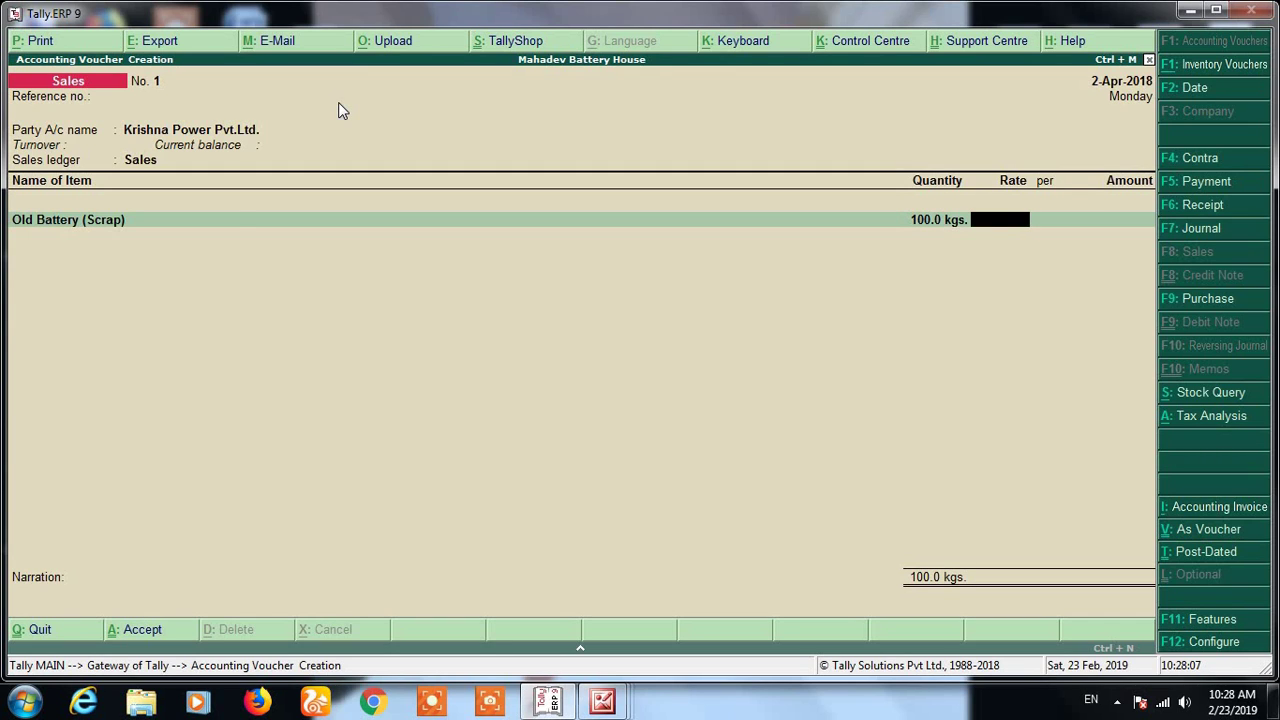
Set the quantity of Old Battery (Scrap) to 180 kgs
key("BackSpace")
key("BackSpace")
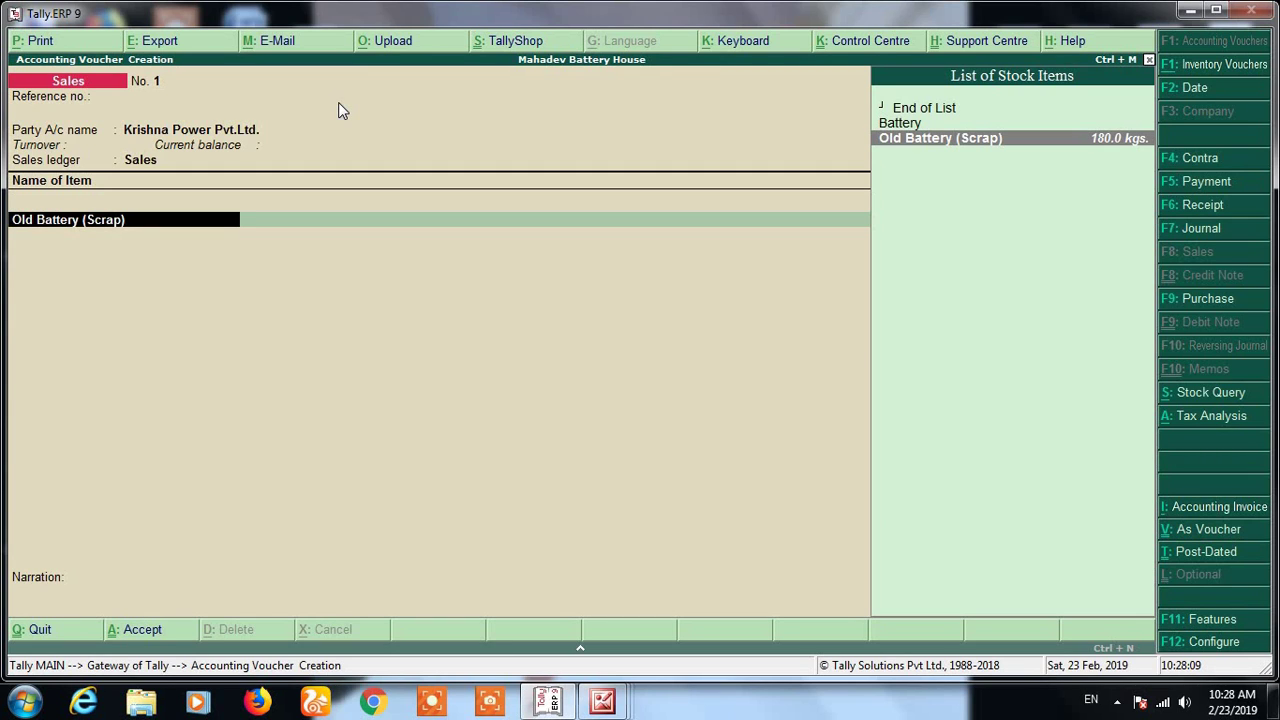
key("Return")
type("180")
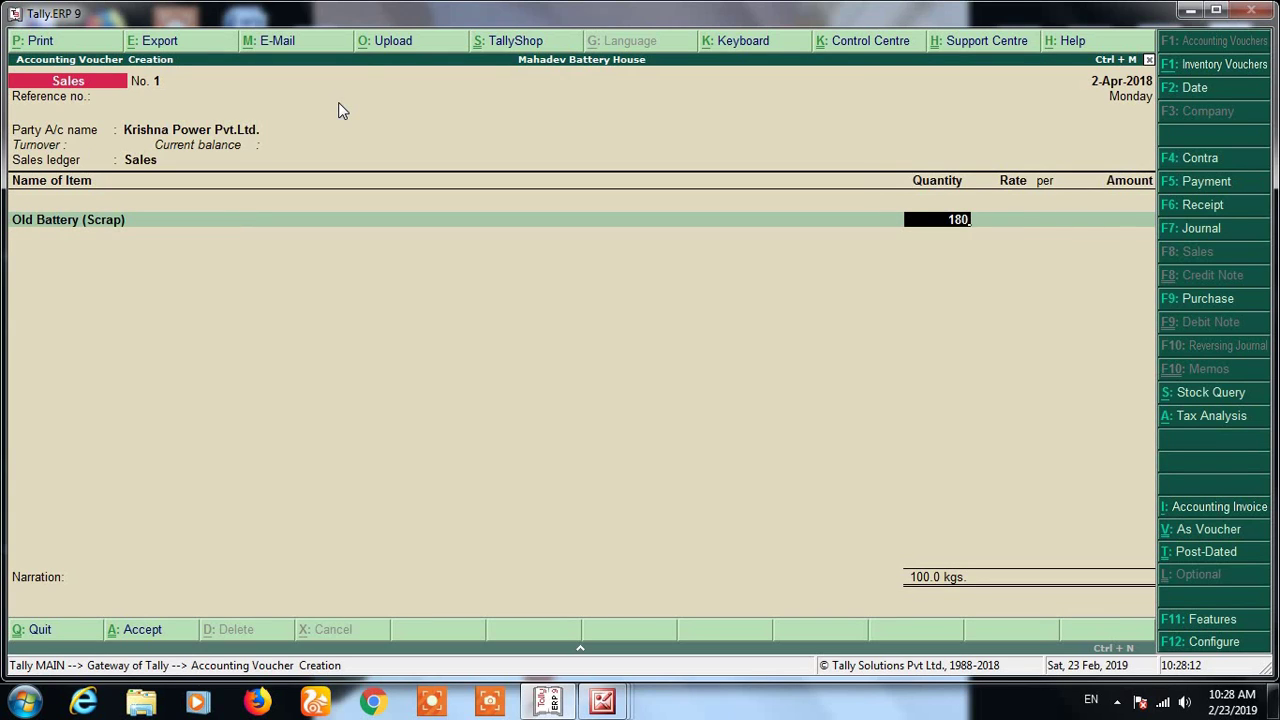
key("Return")
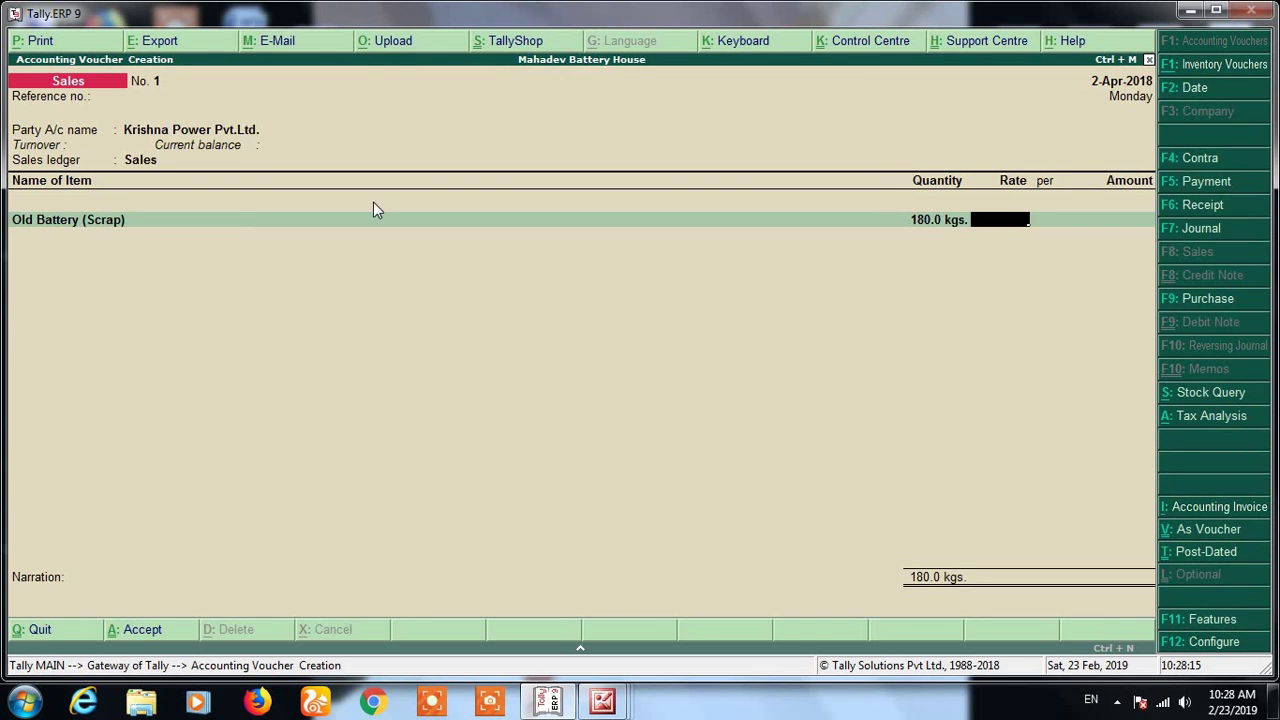
Check the stock query for the scrap battery's cost price, and enter a selling rate of 85 per kg
left_click(1208, 398)
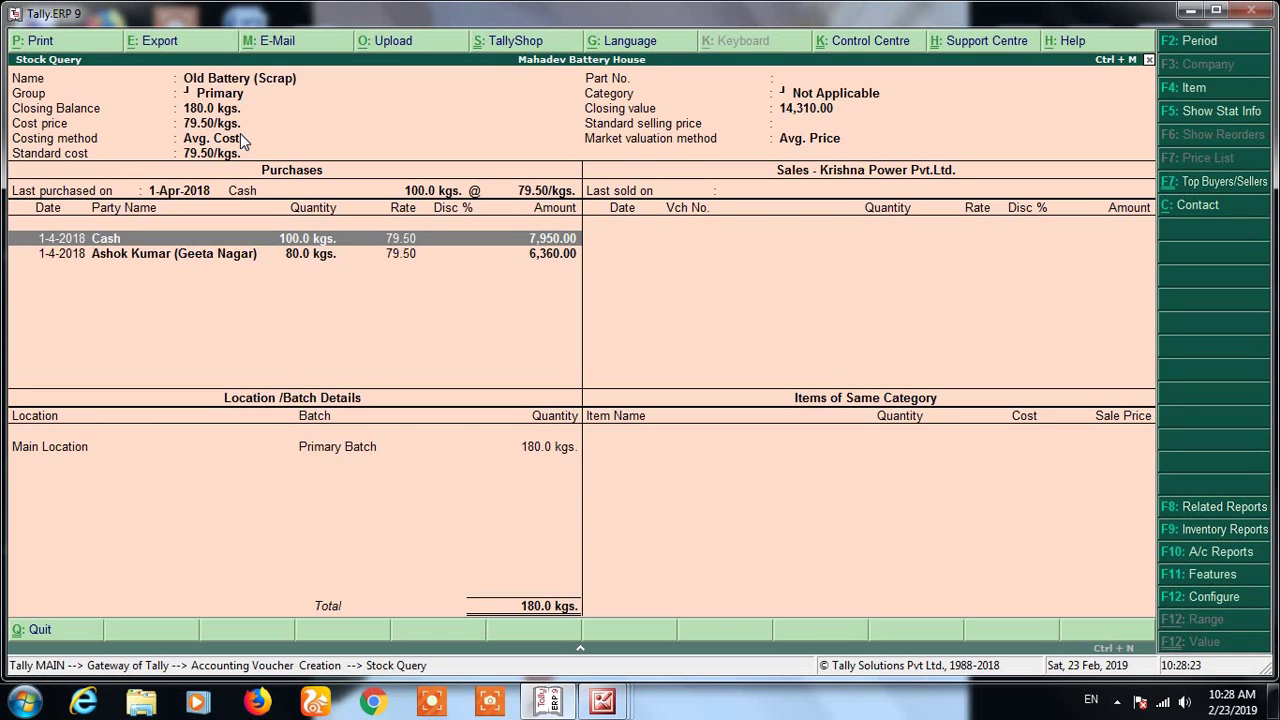
key("Escape")
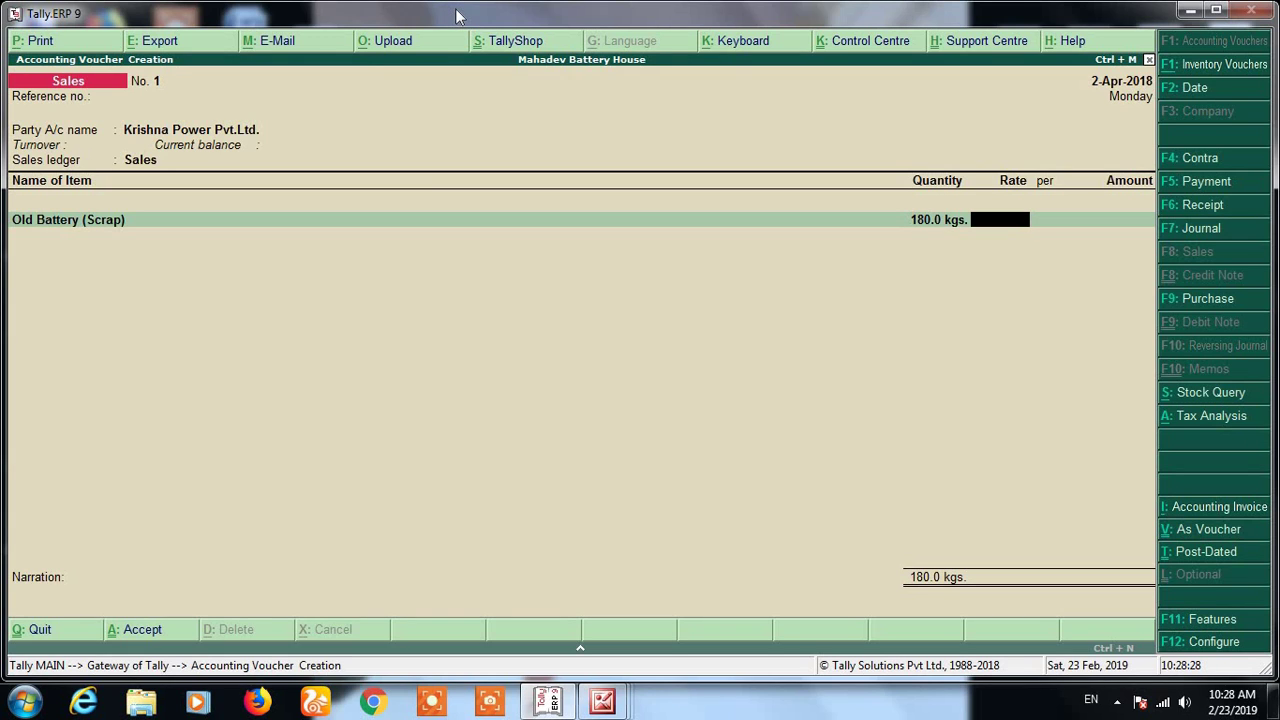
type("85")
key("Return")
key("Return")
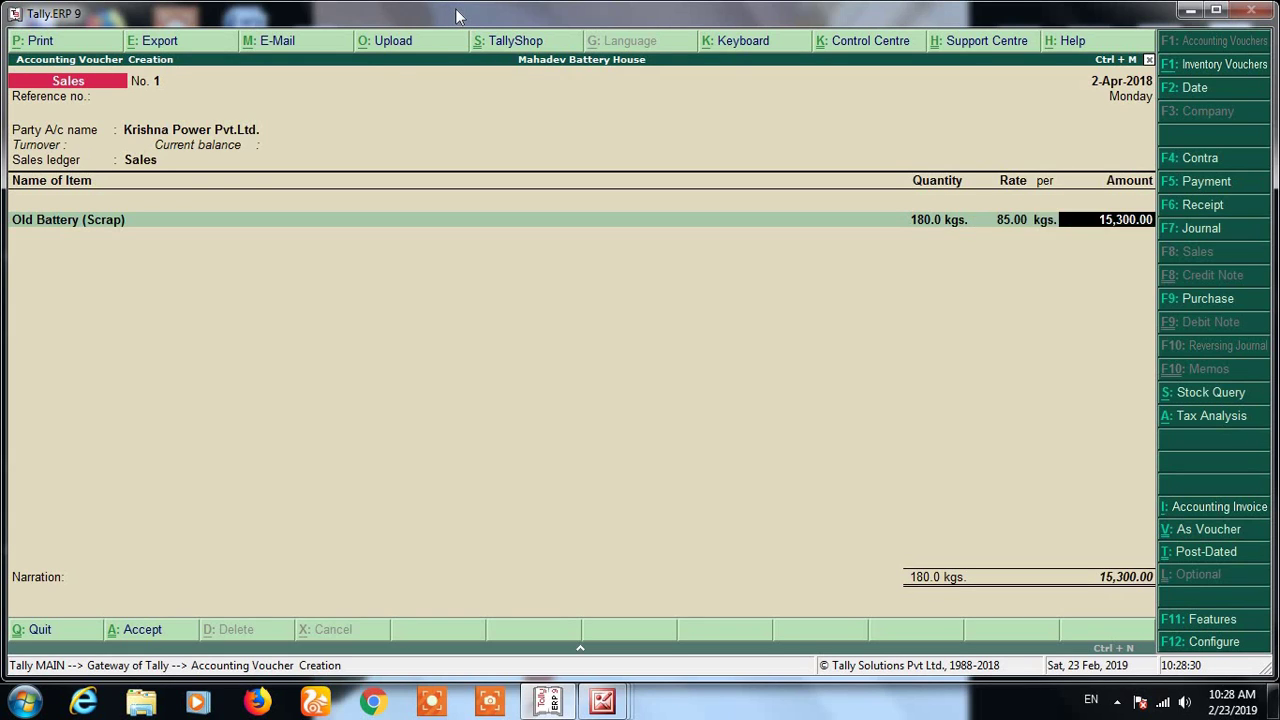
key("Return")
key("Return")
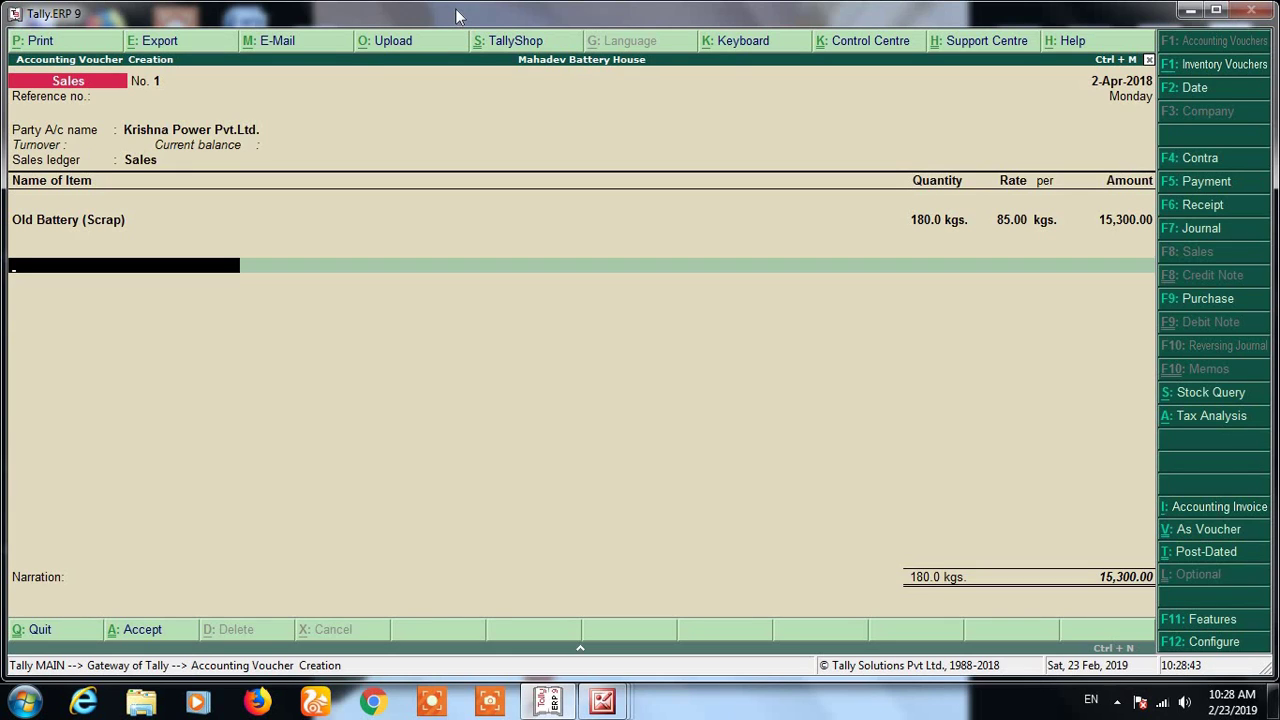
Add the Cgst and Sgst tax ledgers to the sales invoice below the Old Battery (Scrap) item
type("cg")
key("Return")
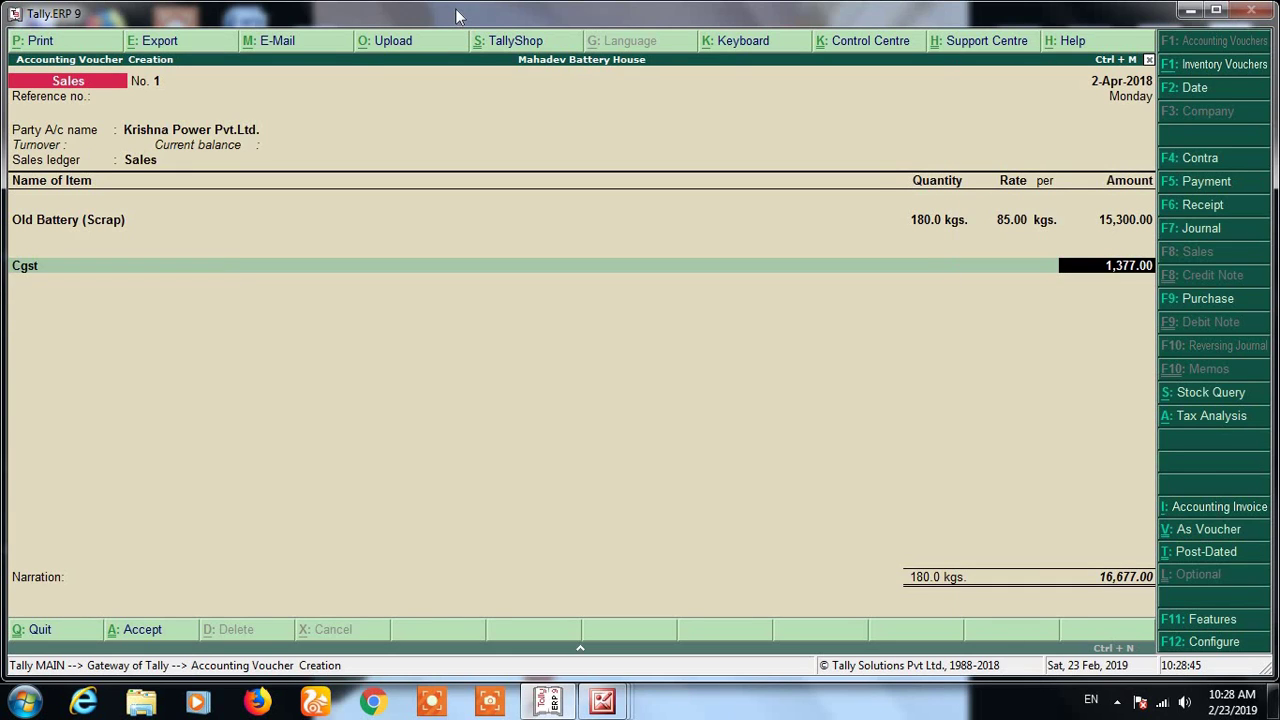
key("Return")
type("sg")
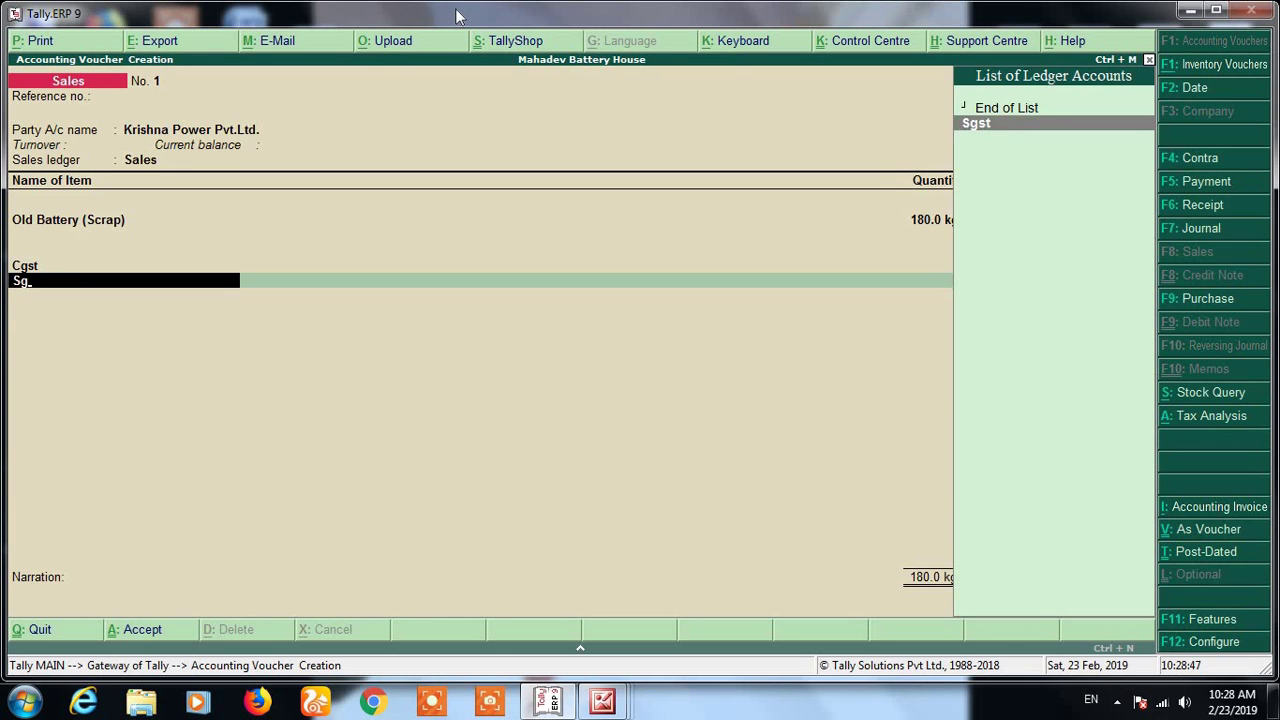
key("Return")
key("Return")
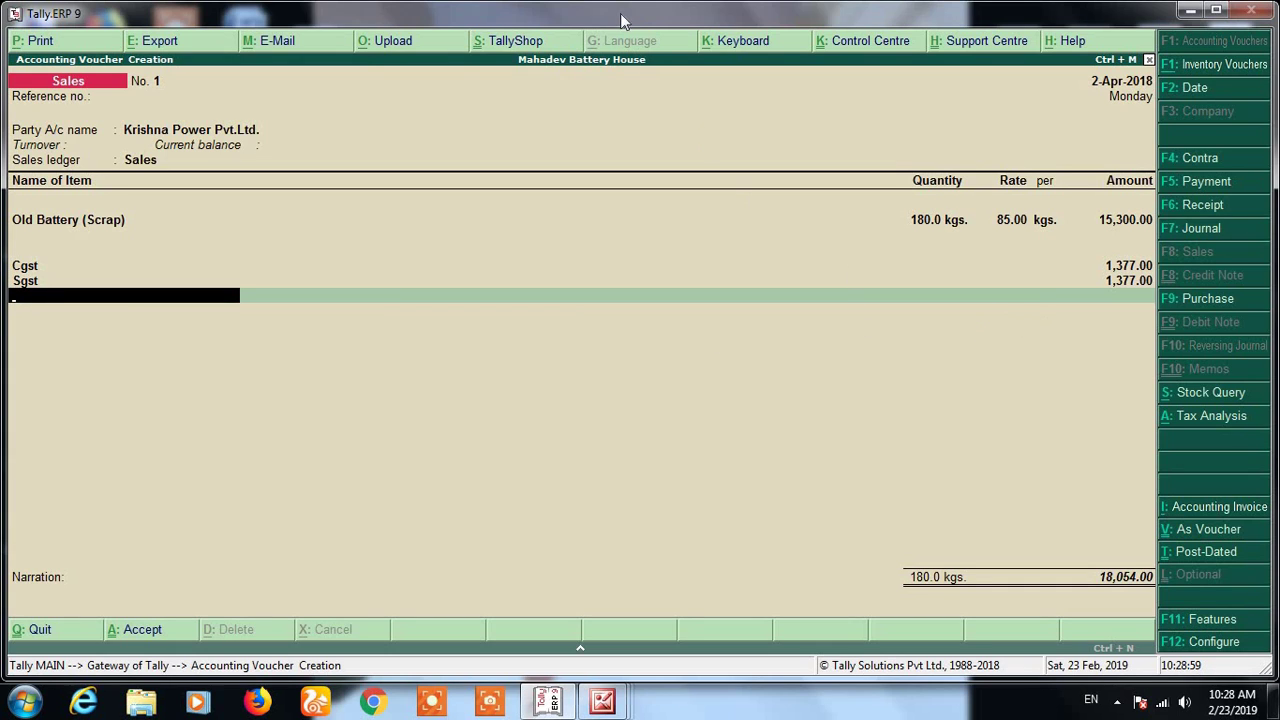
Save the sales voucher without a narration and leave voucher entry for the Gateway of Tally
key("Return")
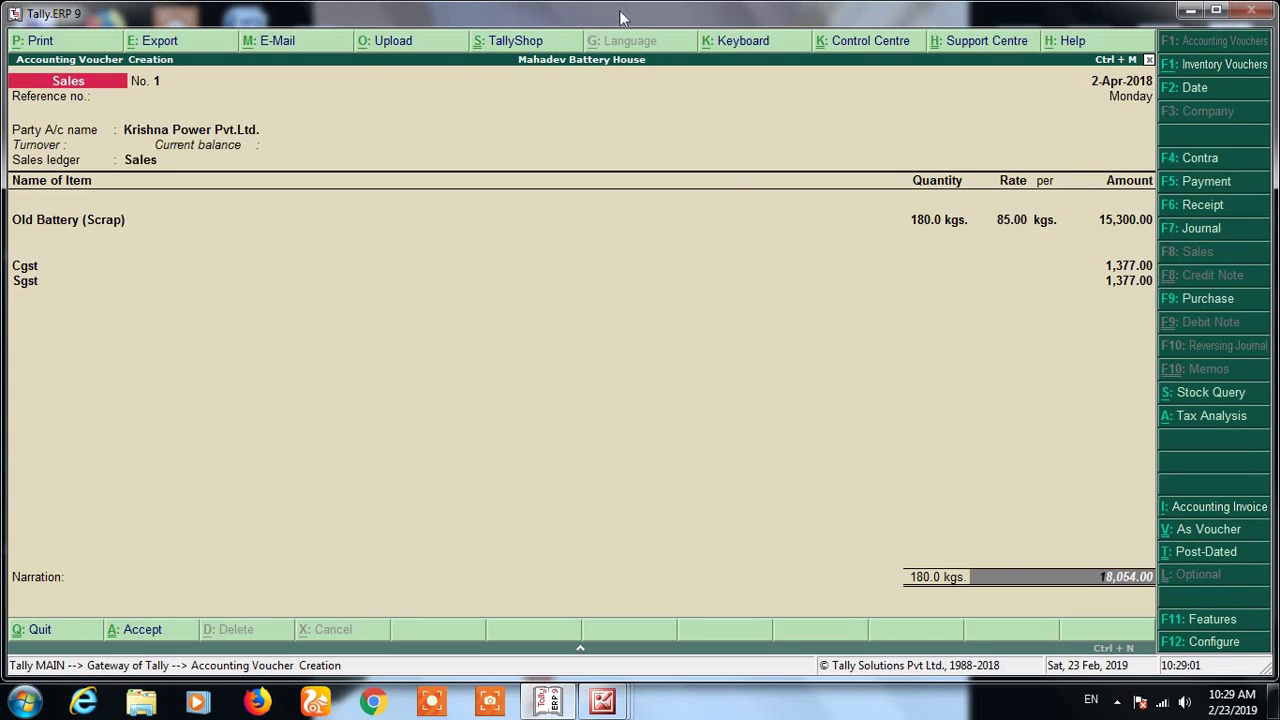
key("Return")
key("Return")
key("Return")
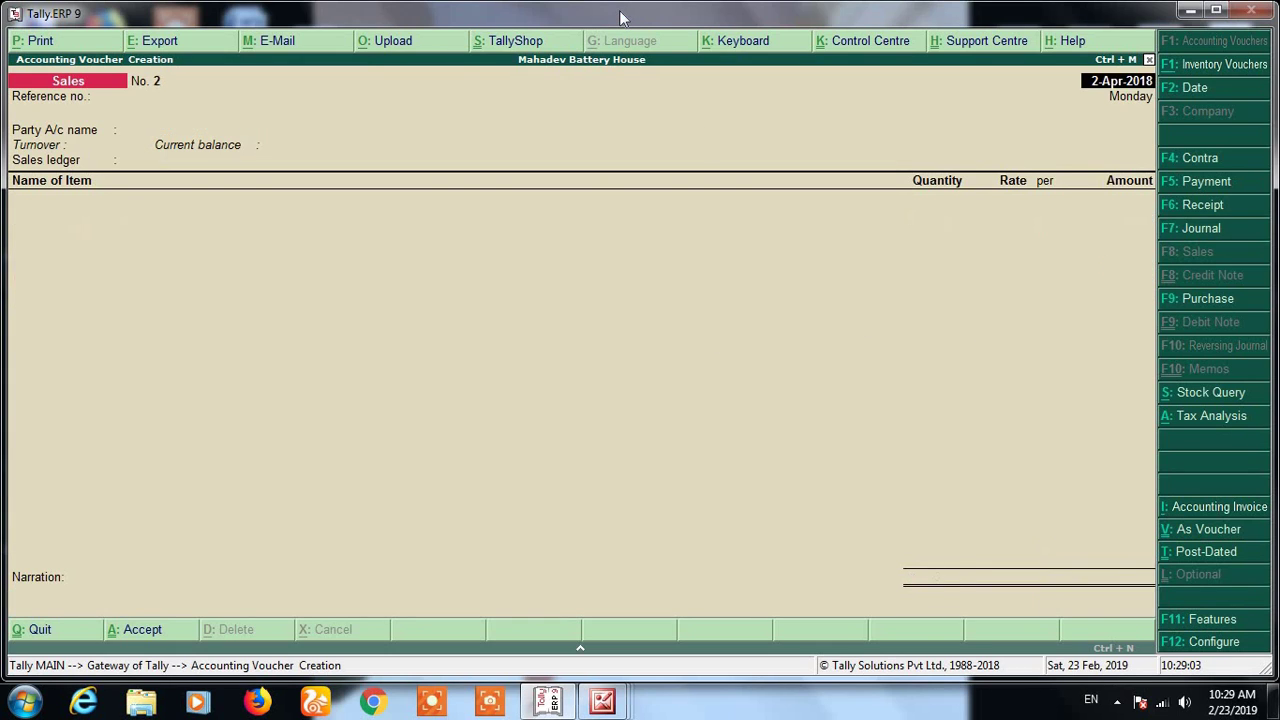
key("Escape")
key("Return")
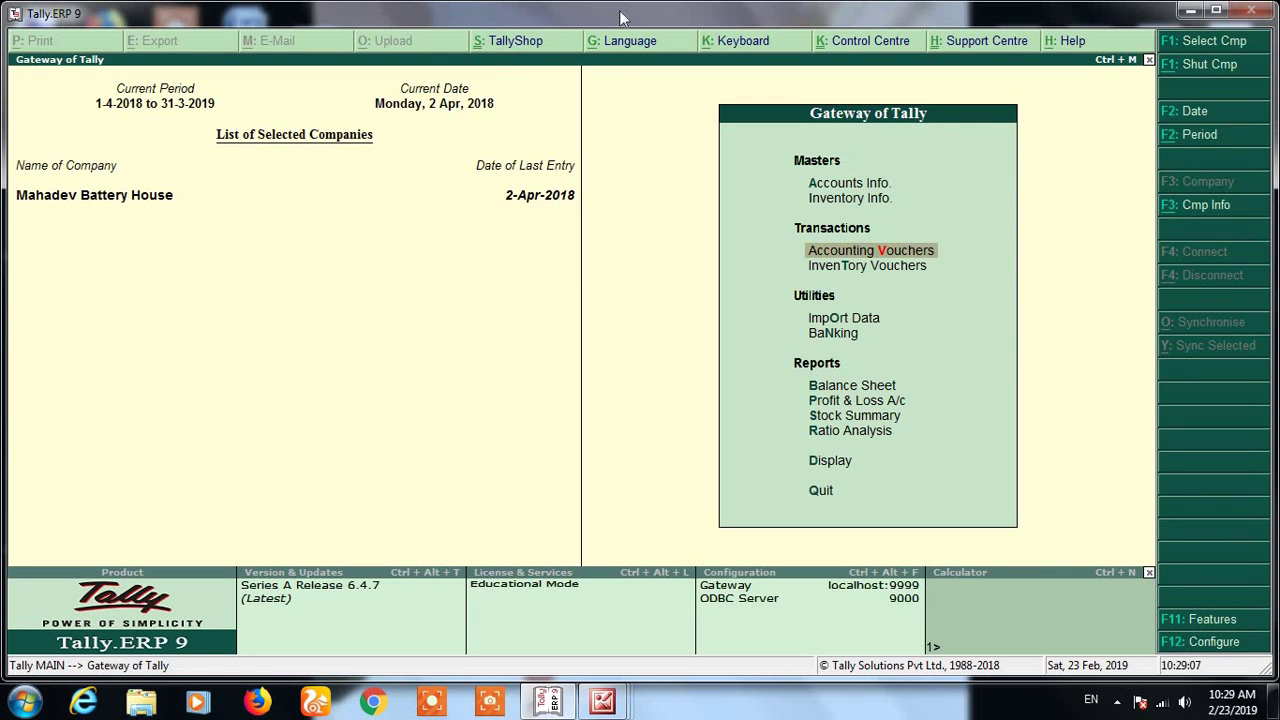
Display the GSTR-3B report and expand table 3.1, outward supplies and inward supplies liable to reverse charge
key("d")
key("u")
key("g")
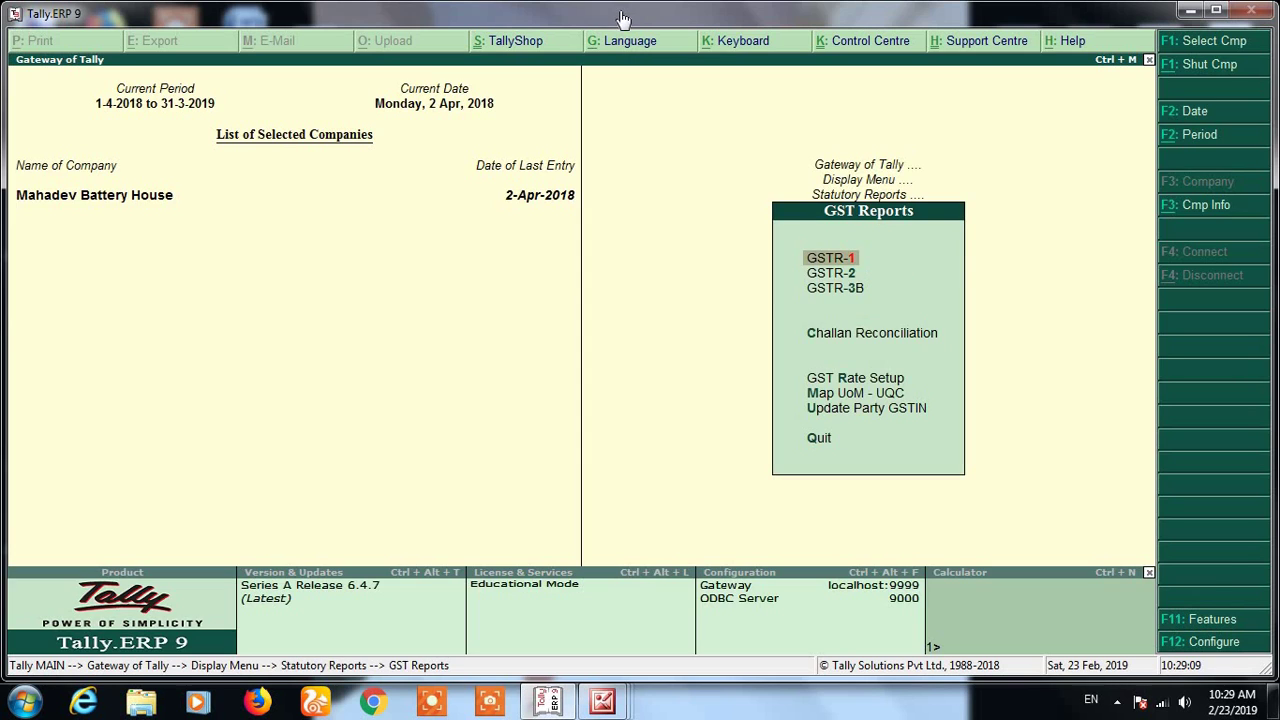
key("3")
key("Down")
key("Down")
key("Down")
key("Down")
key("Down")
key("Down")
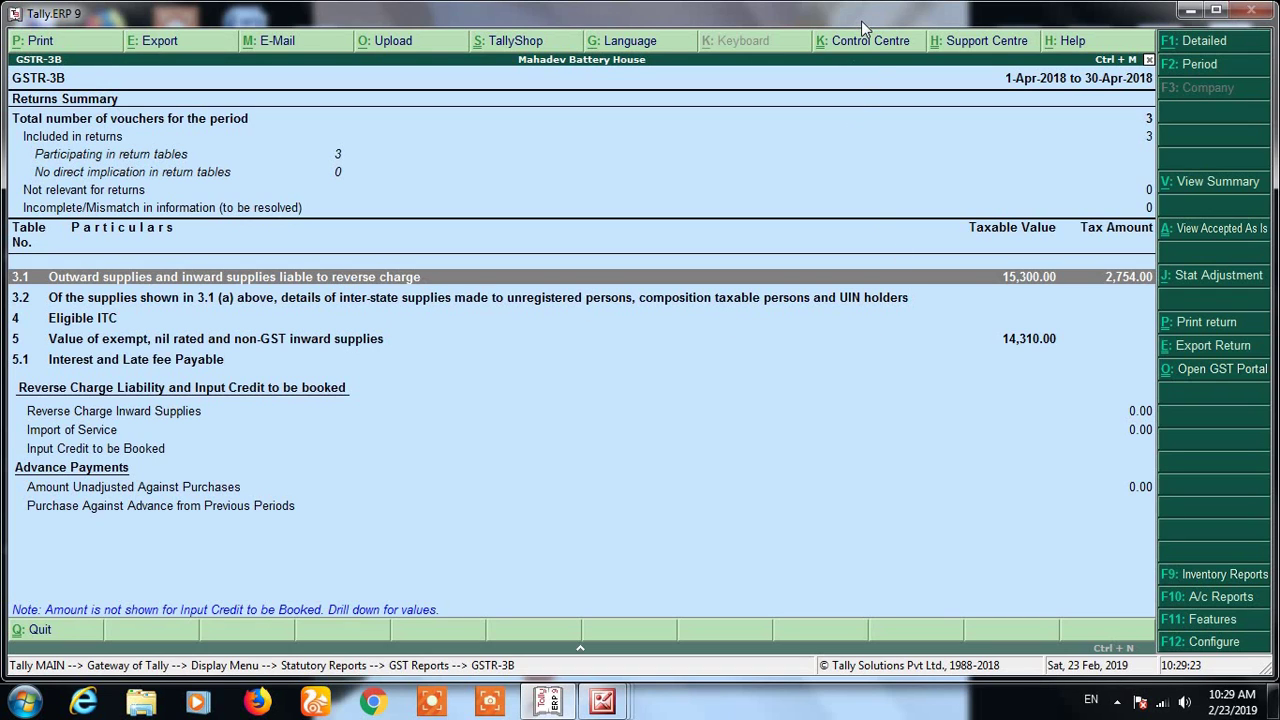
key("shift+Return")
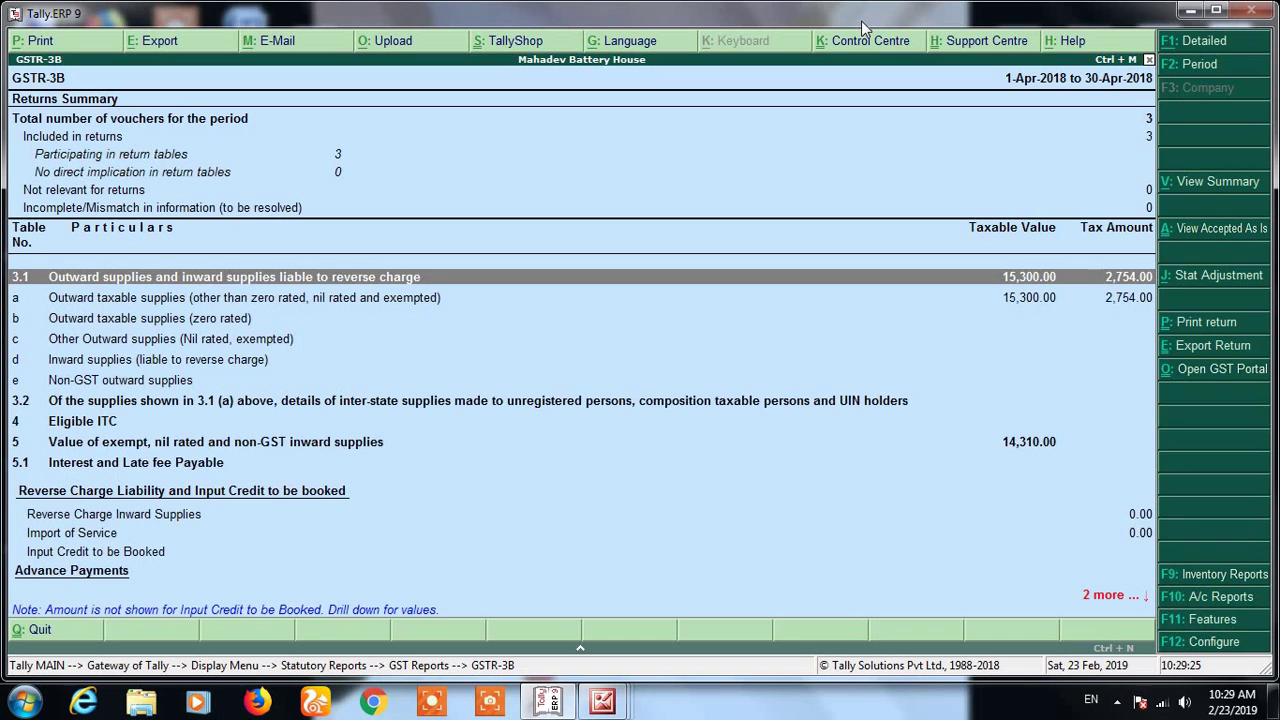
Review the voucher register behind row 3.1(a), outward taxable supplies, and return to the GSTR-3B summary
key("Down")
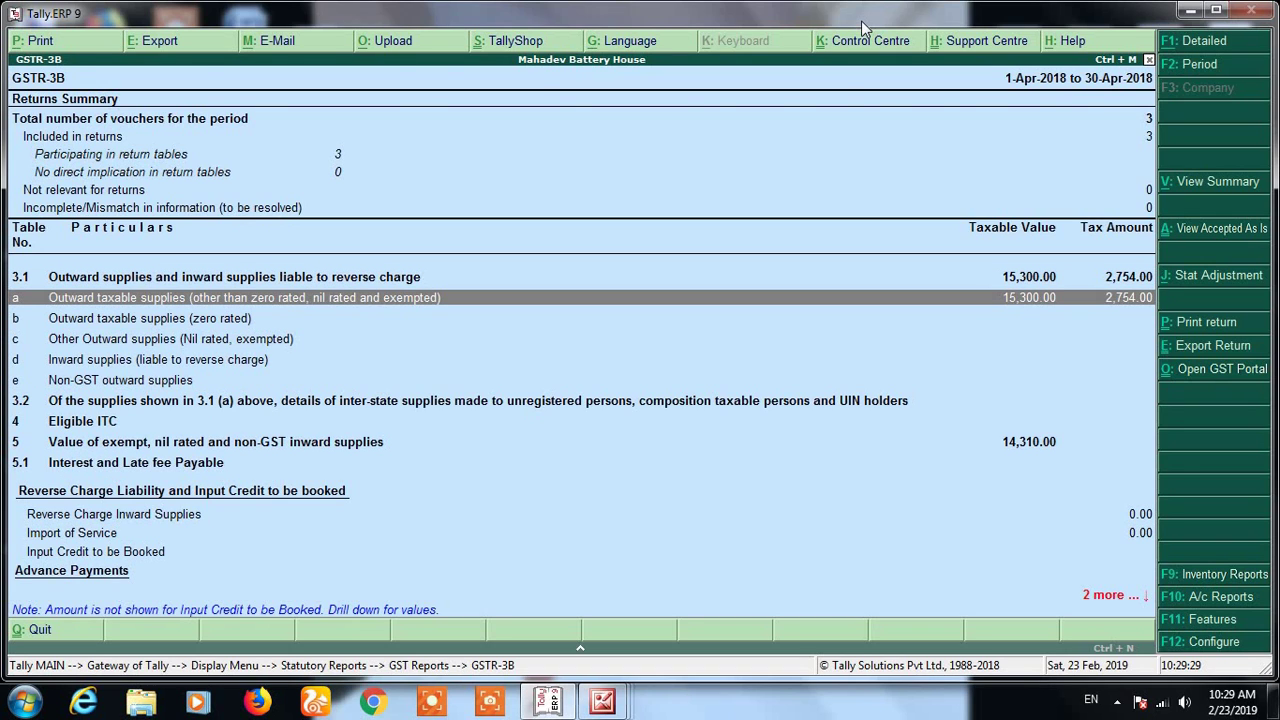
key("Return")
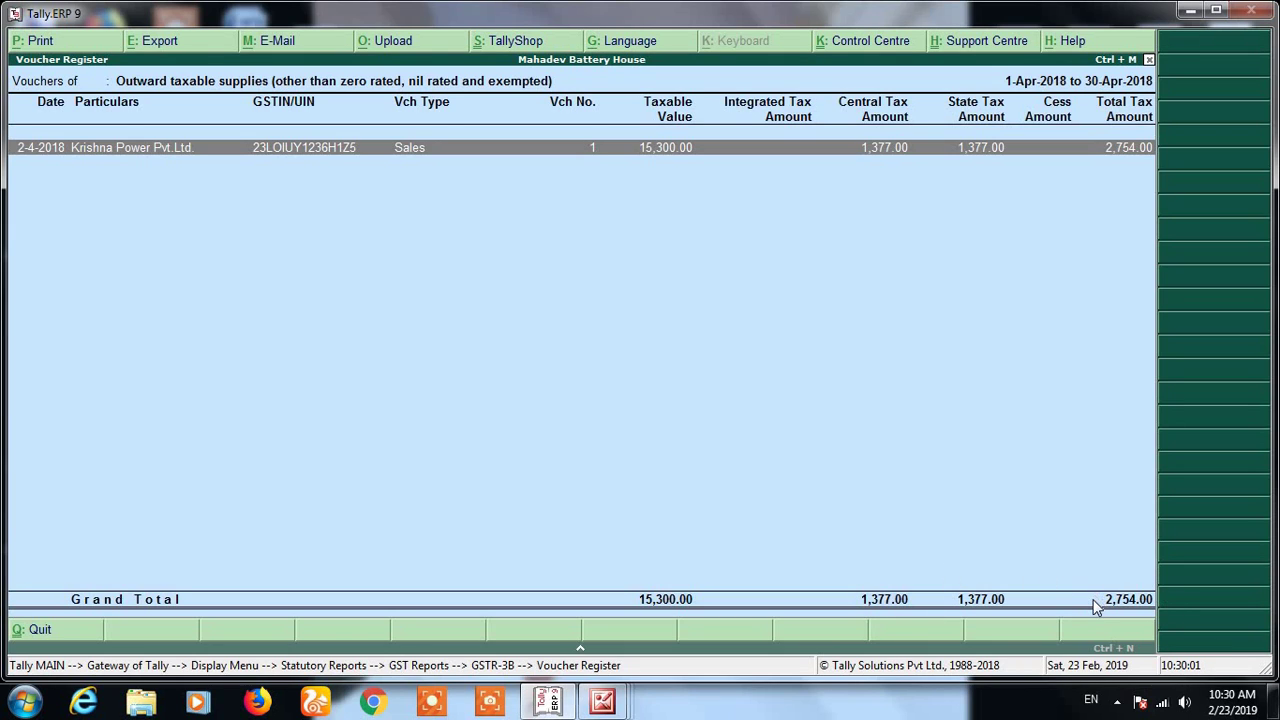
key("Escape")
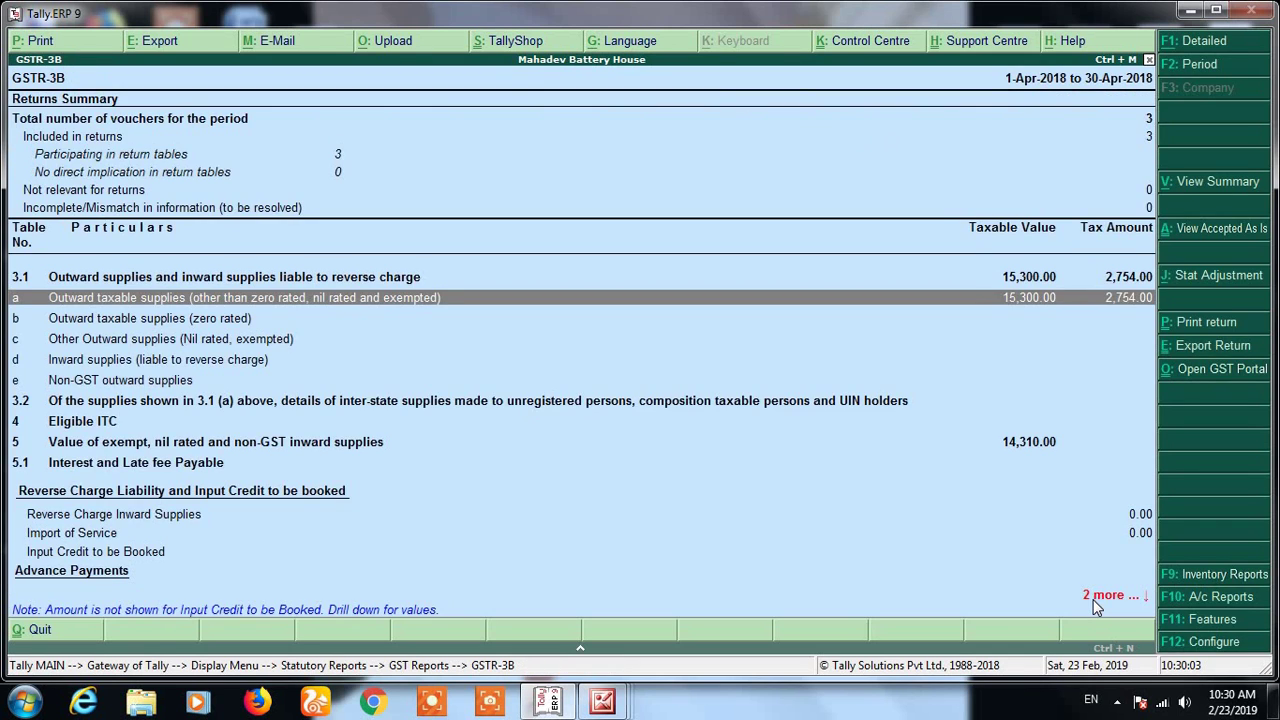
Reopen GSTR-3B and compare the outward supplies, Eligible ITC, and exempt, nil rated and non-GST inward supplies rows
key("Escape")
key("Return")
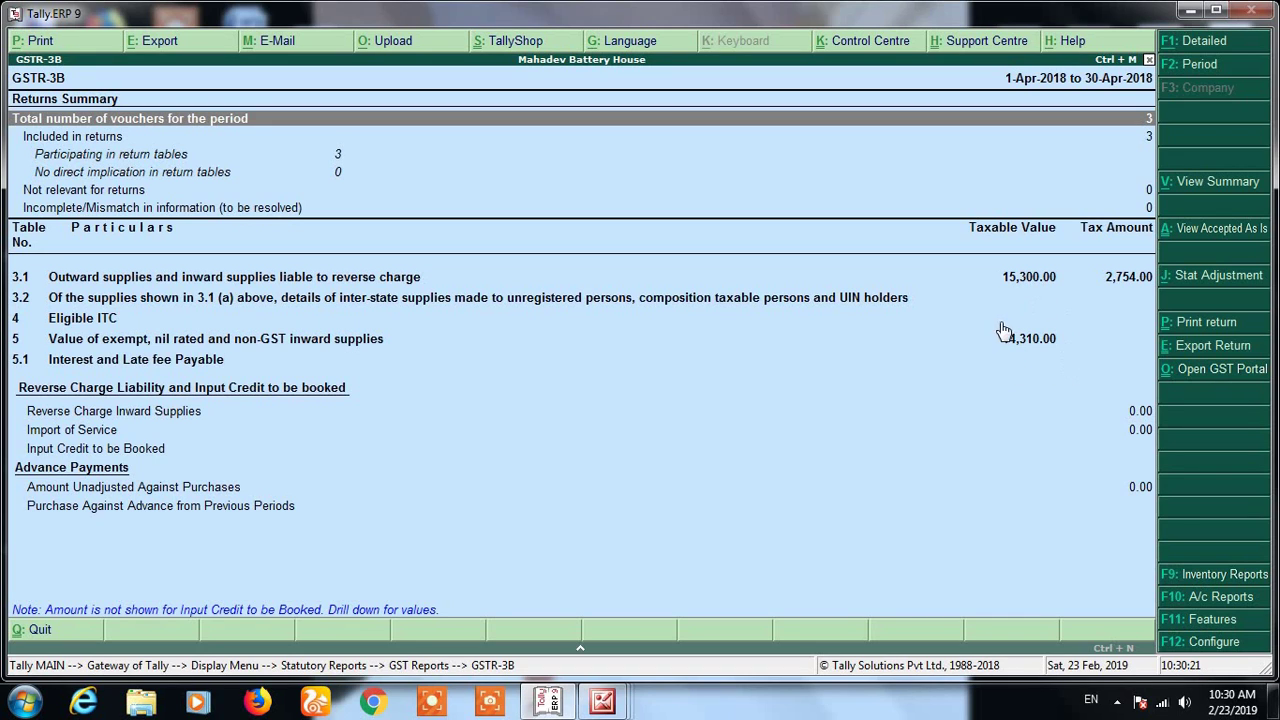
left_click(182, 318)
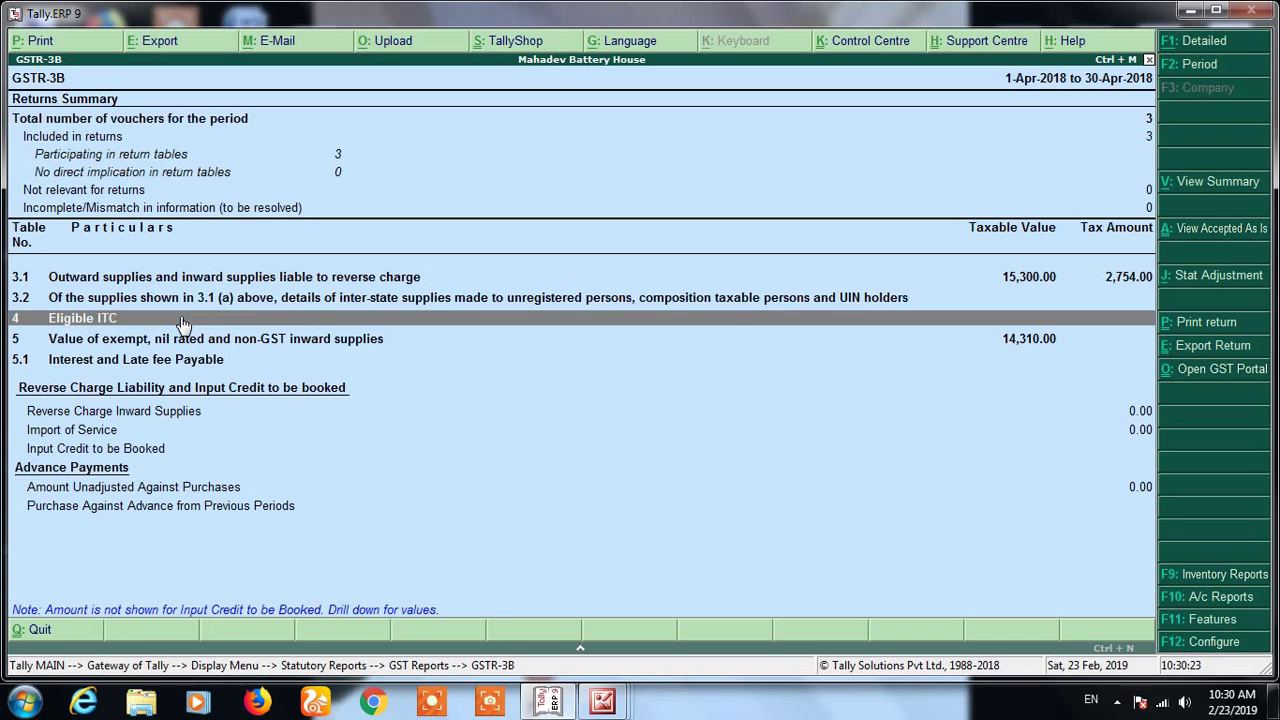
left_click(990, 340)
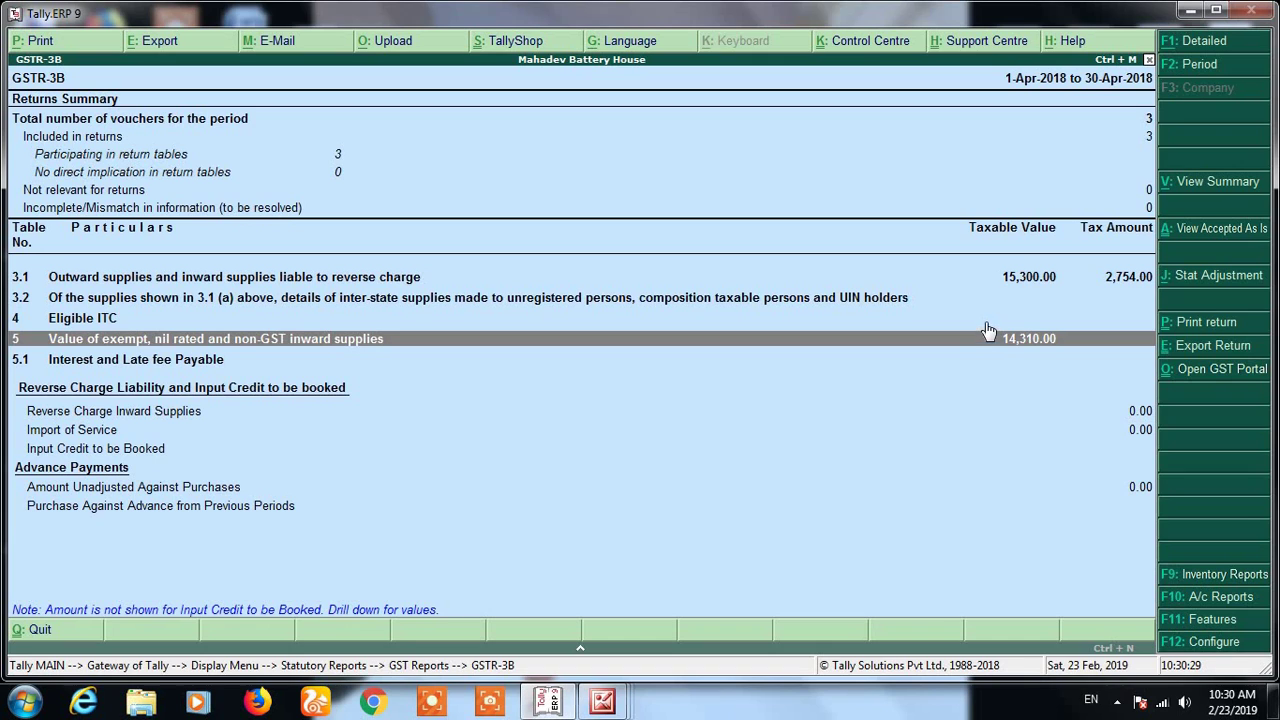
left_click(987, 320)
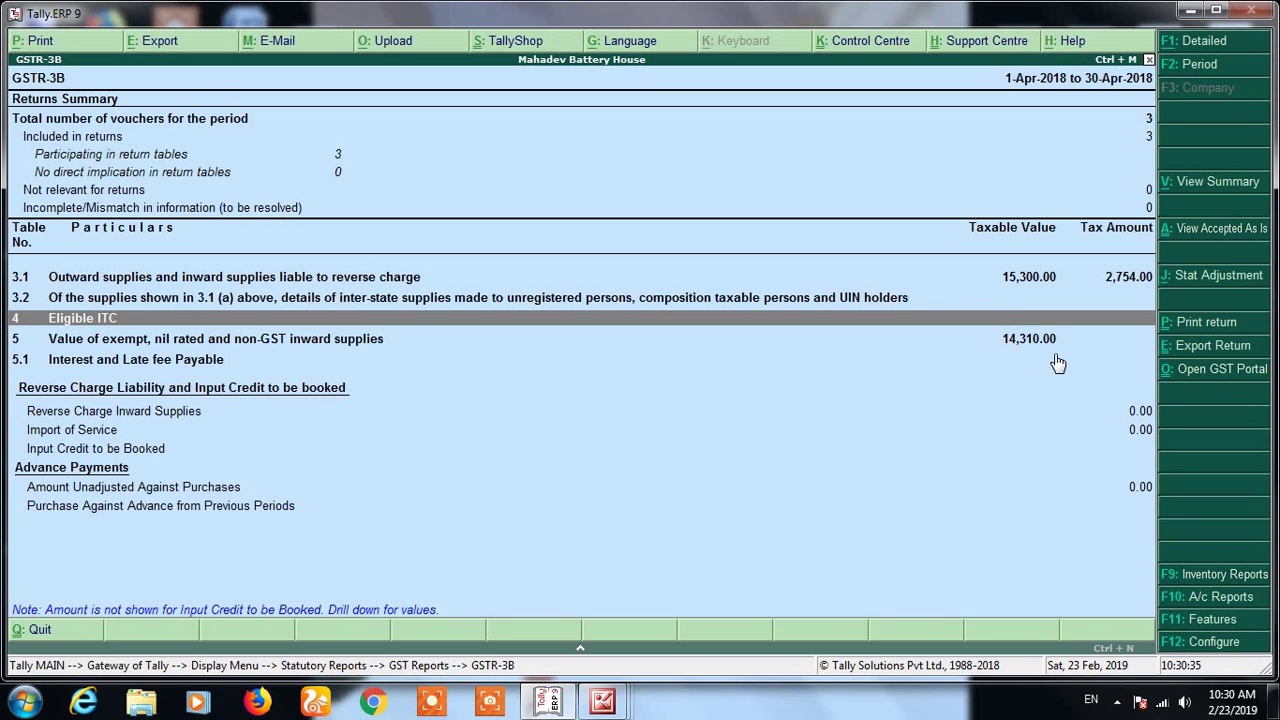
left_click(1003, 280)
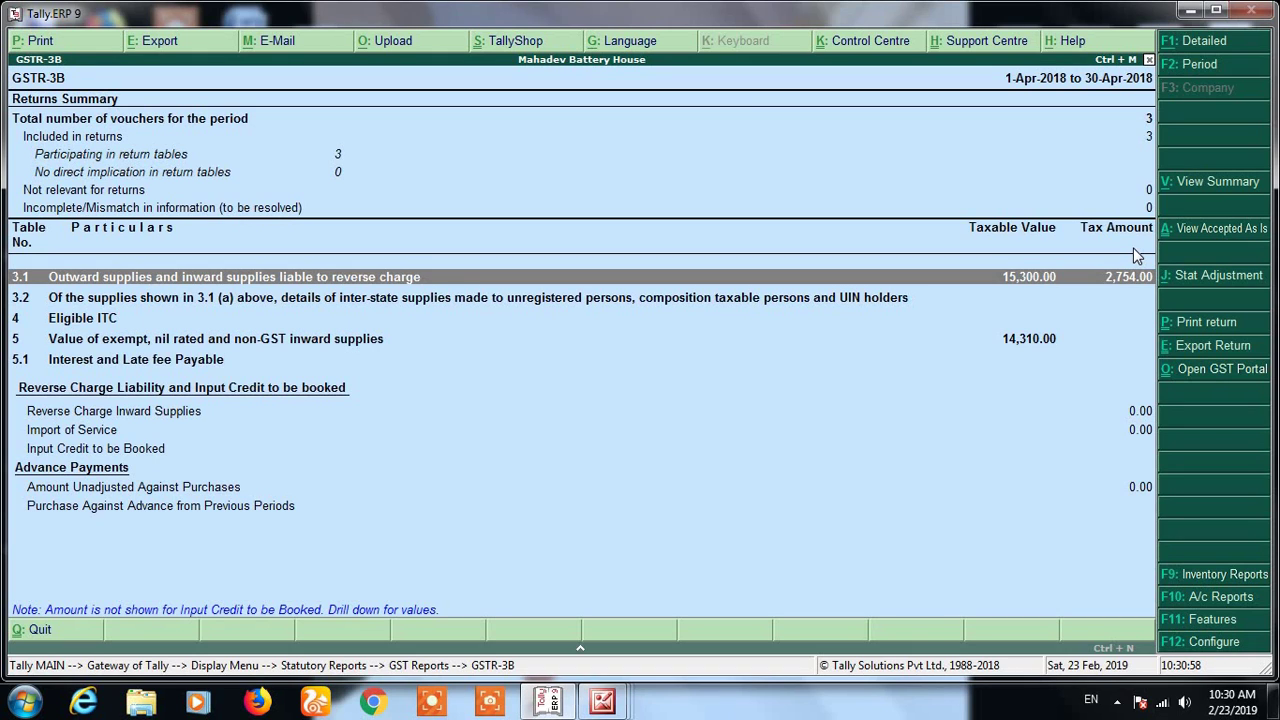
key("Down")
key("Down")
key("Down")
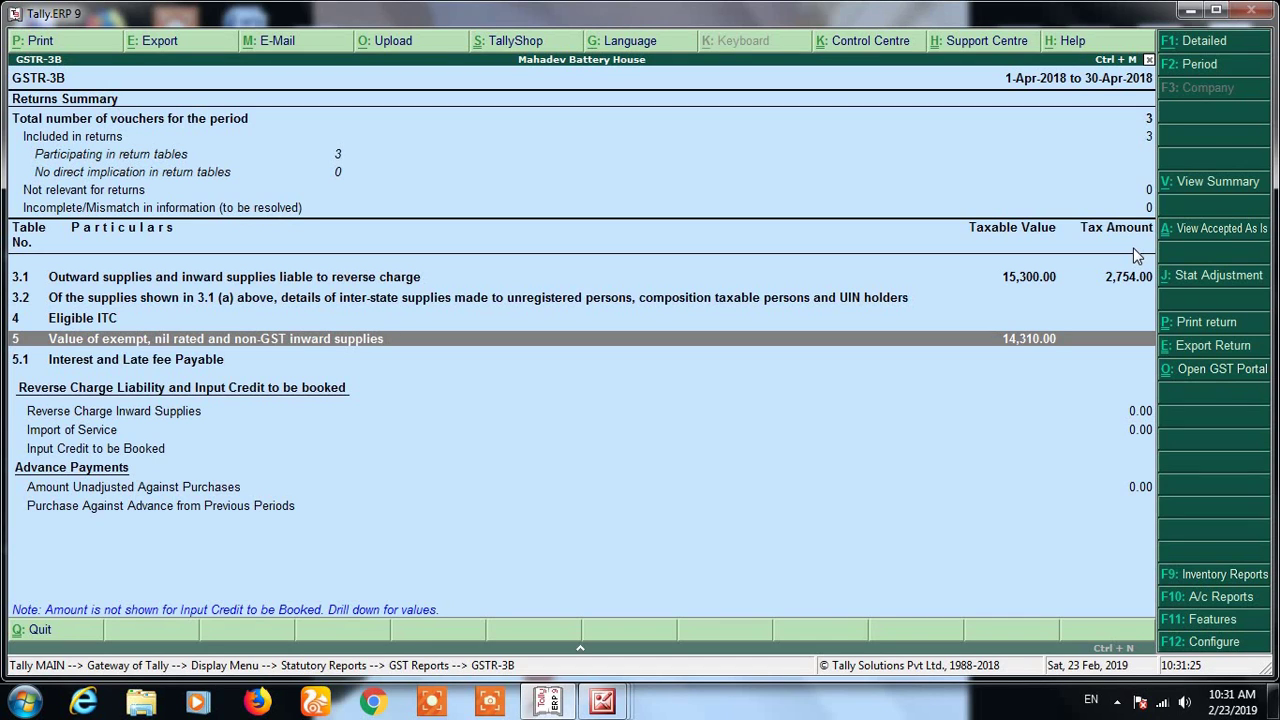
key("Up")
key("Up")
key("Up")
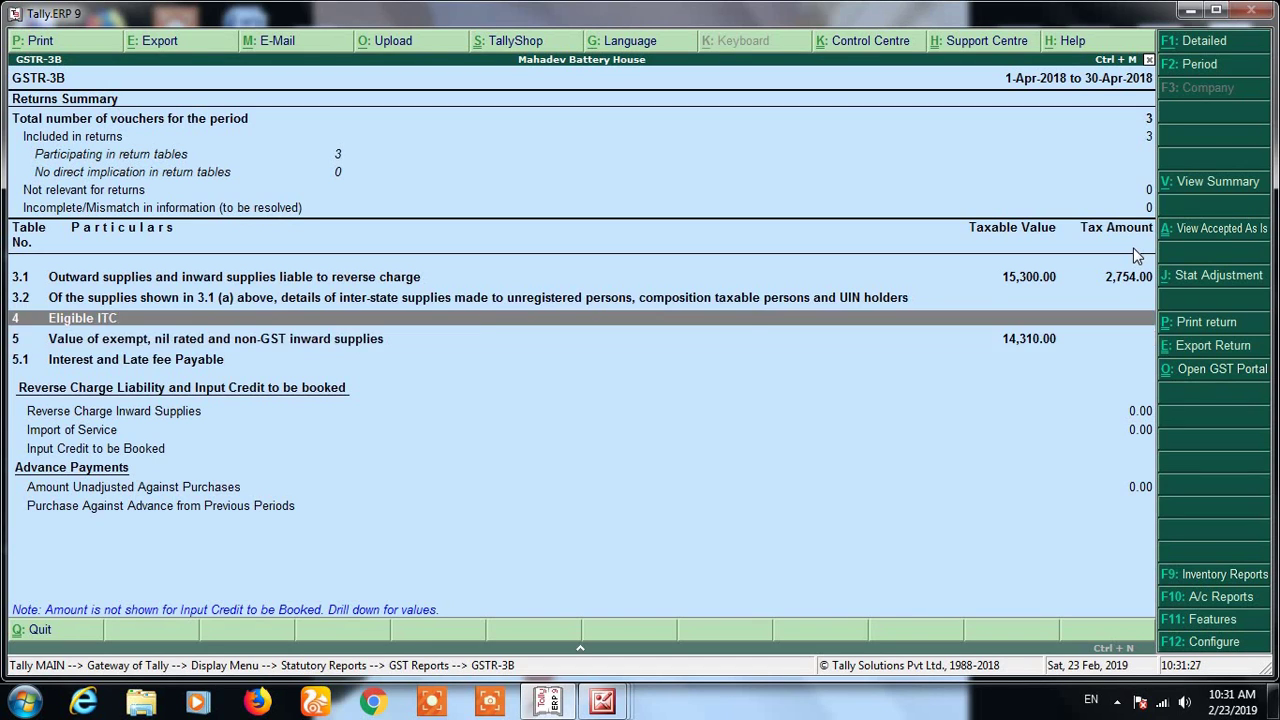